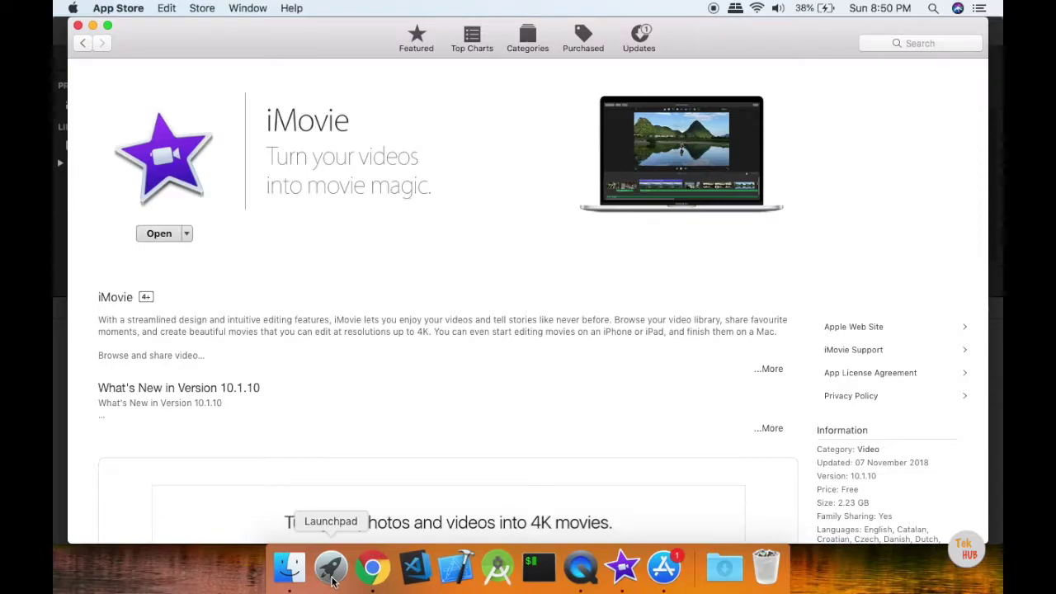
- Launch iMovie from the Dock so the empty My Movie project appears
left_click(331, 569)
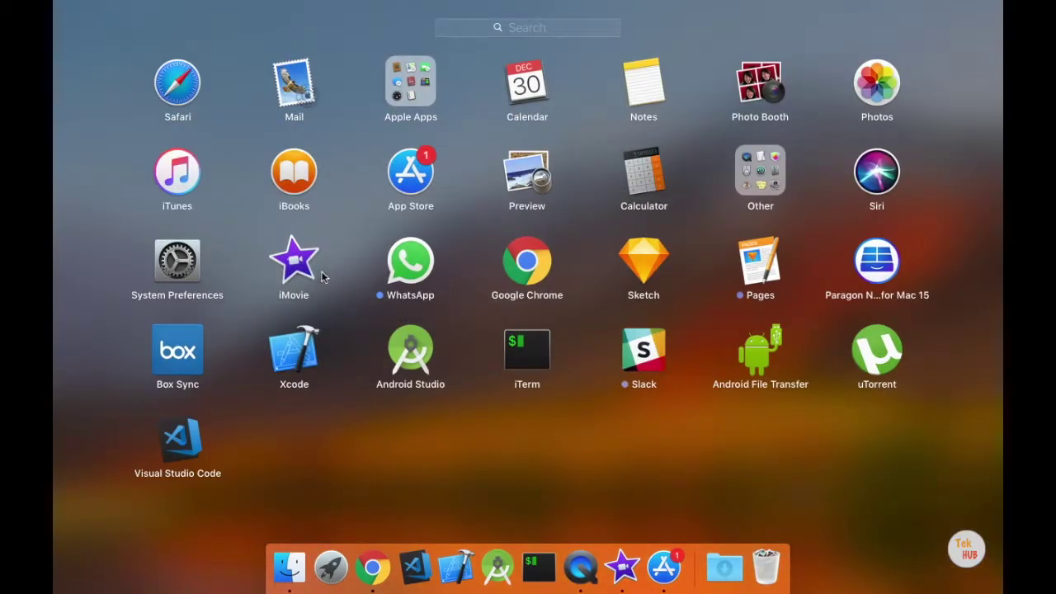
left_click(332, 569)
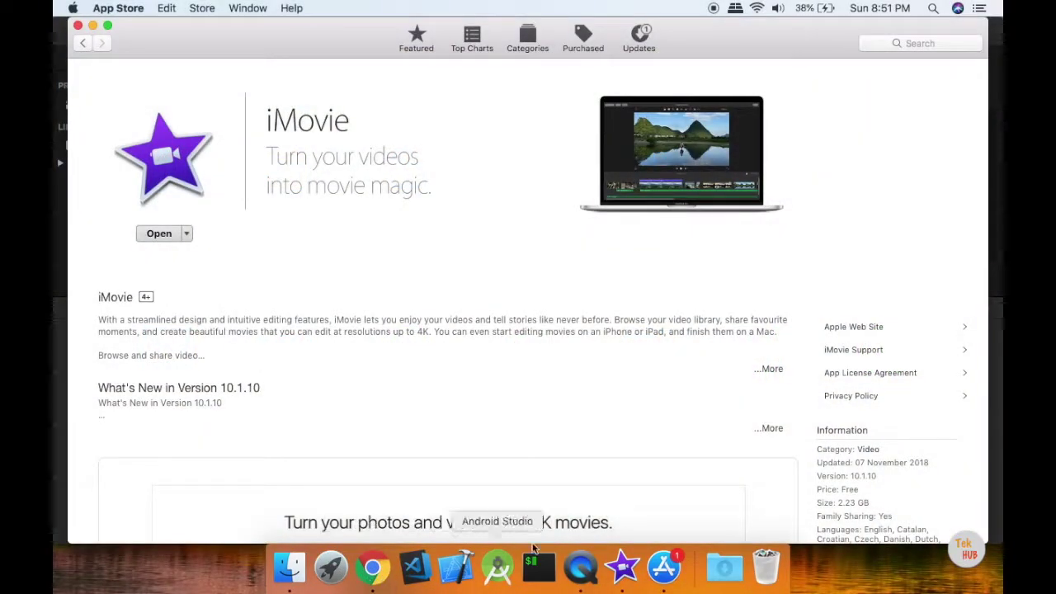
left_click(624, 577)
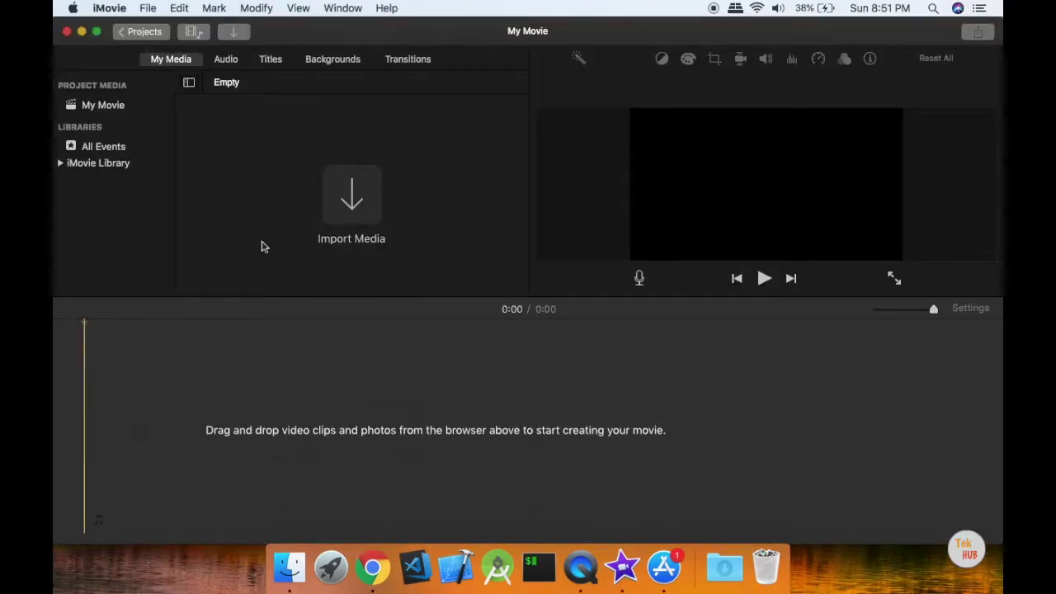
left_click(156, 37)
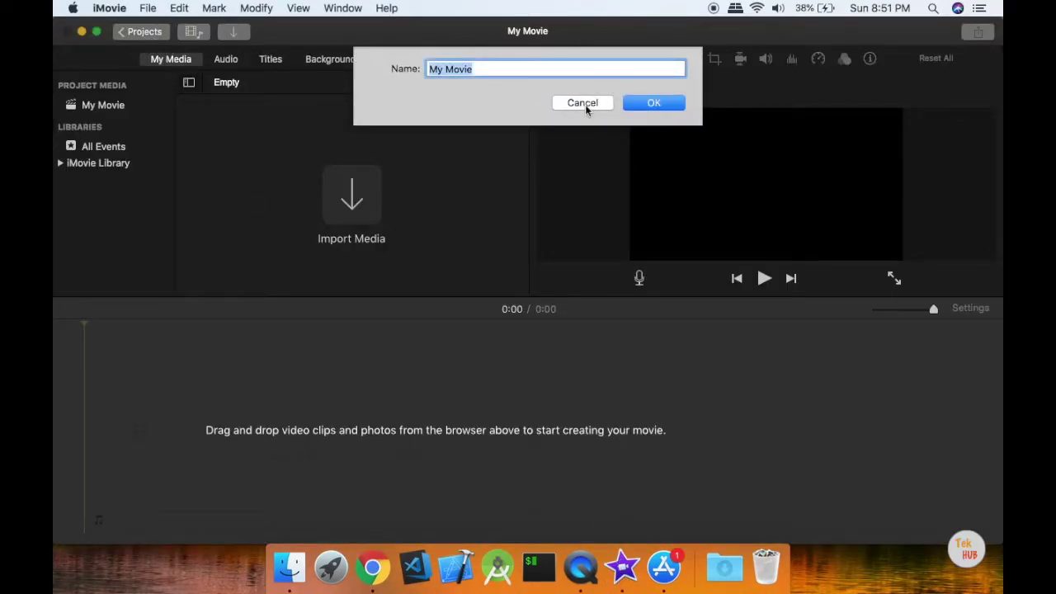
left_click(586, 105)
left_click(140, 33)
left_click(651, 106)
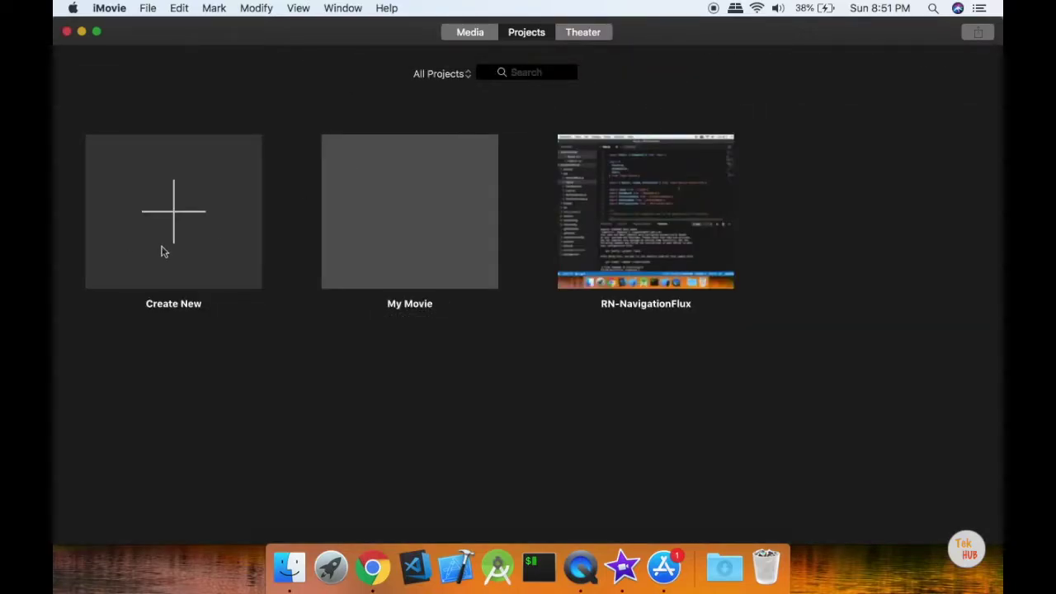
left_click(172, 248)
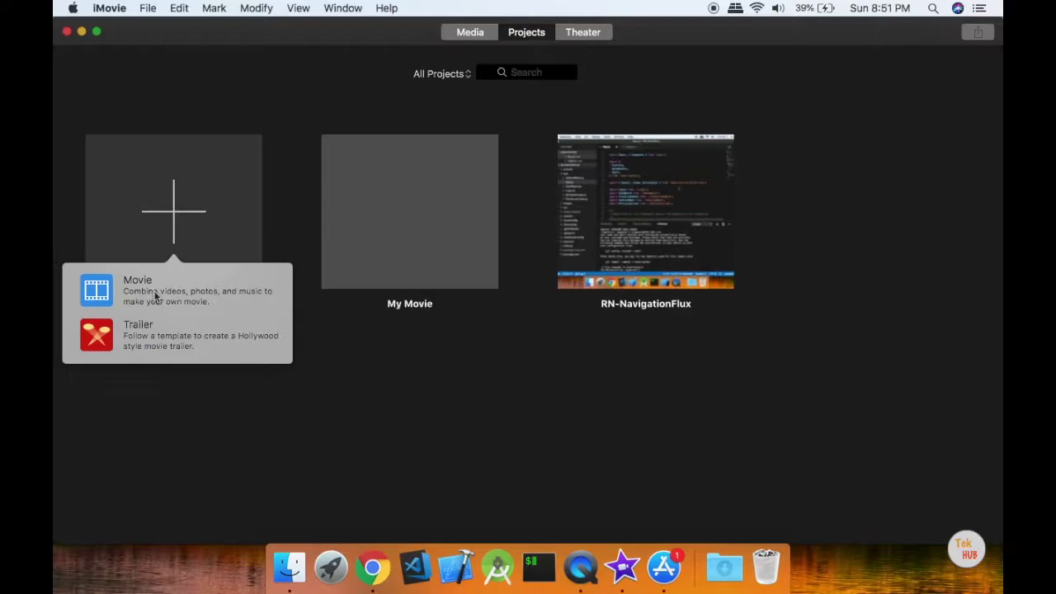
double_click(376, 211)
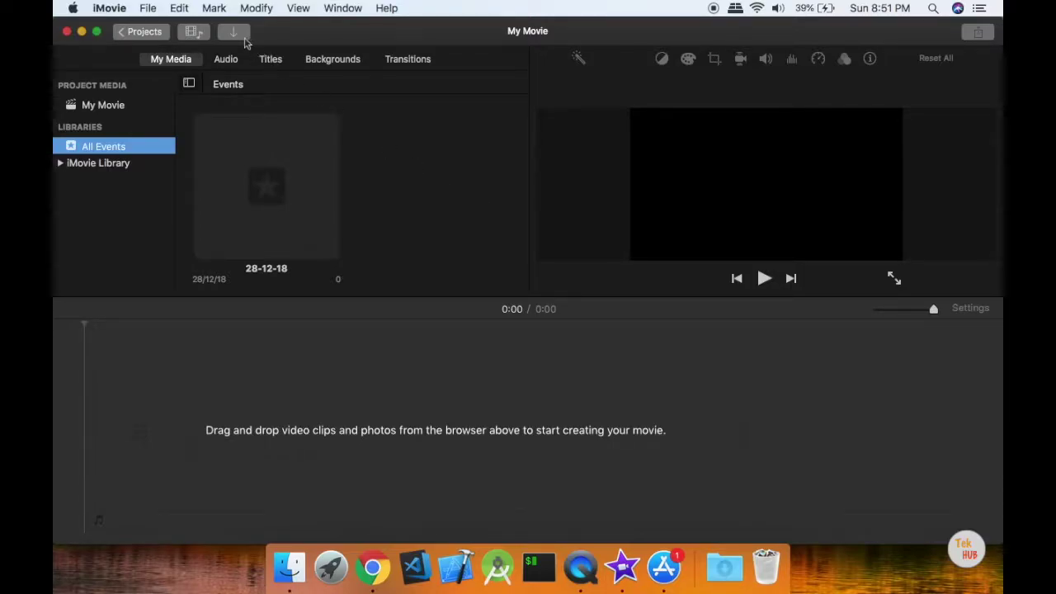
- Glance at the Audio browser, then show the media belonging to My Movie
left_click(226, 60)
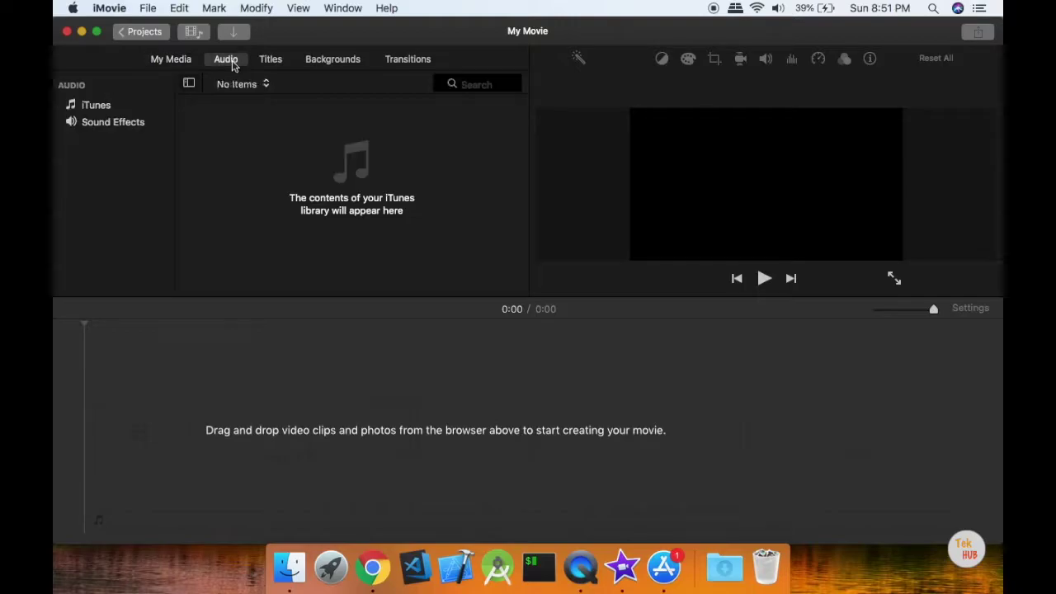
left_click(166, 61)
left_click(101, 107)
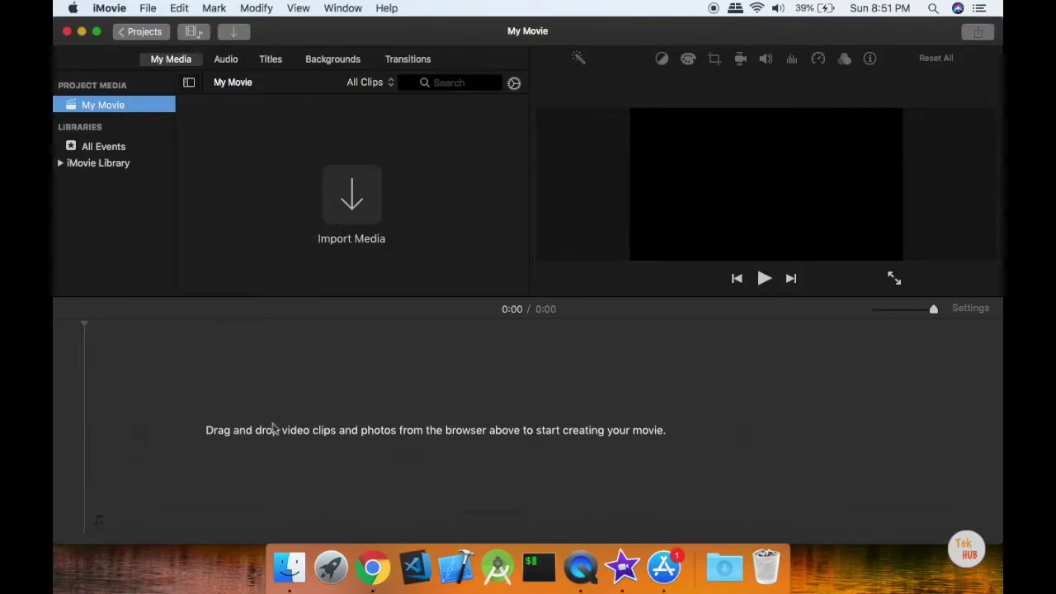
left_click(274, 373)
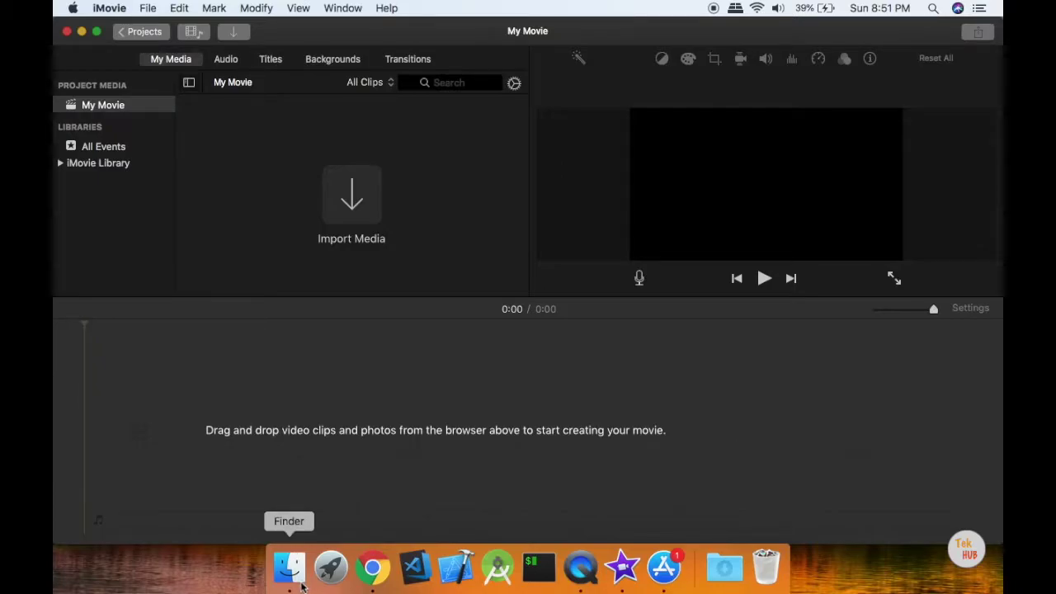
- Return to the Audio browser and check its audio source list, finding iTunes empty
left_click(234, 65)
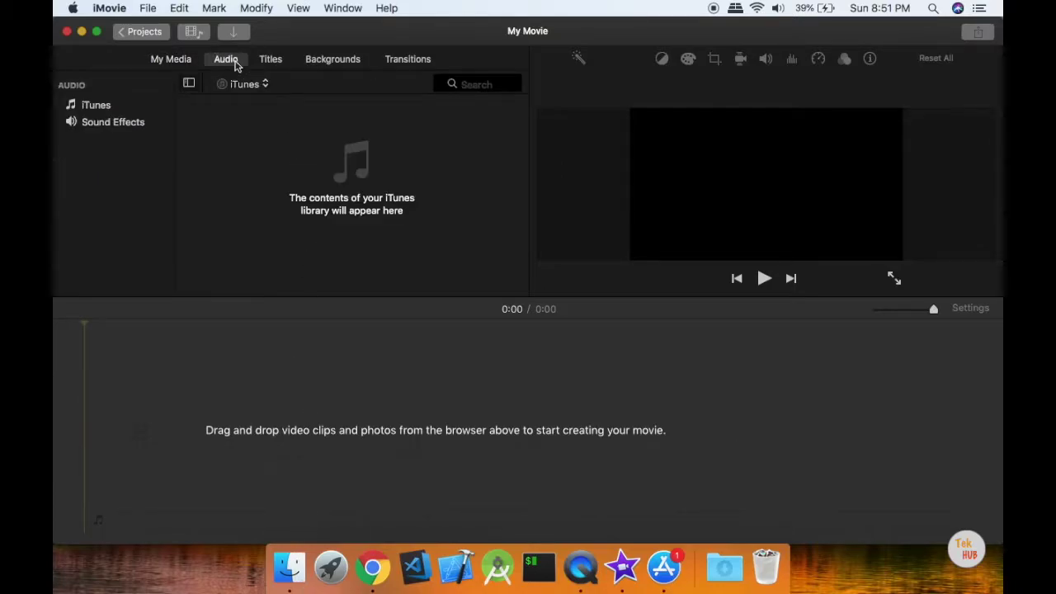
left_click(259, 85)
left_click(260, 149)
- Preview the Standard, Standard Lower Third and Reveal titles, then add Reveal to the movie
left_click(272, 59)
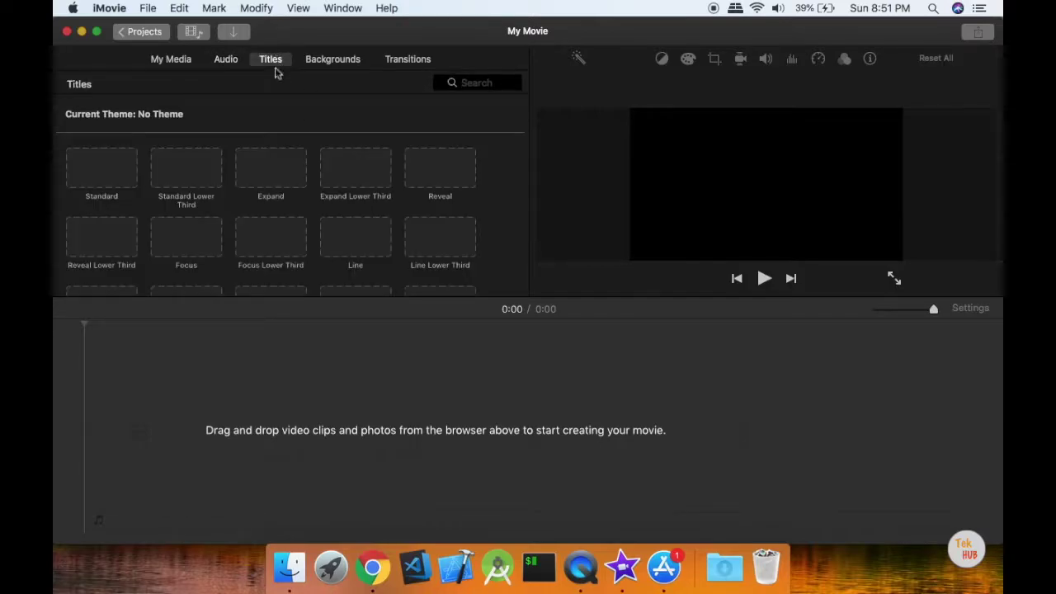
left_click(129, 179)
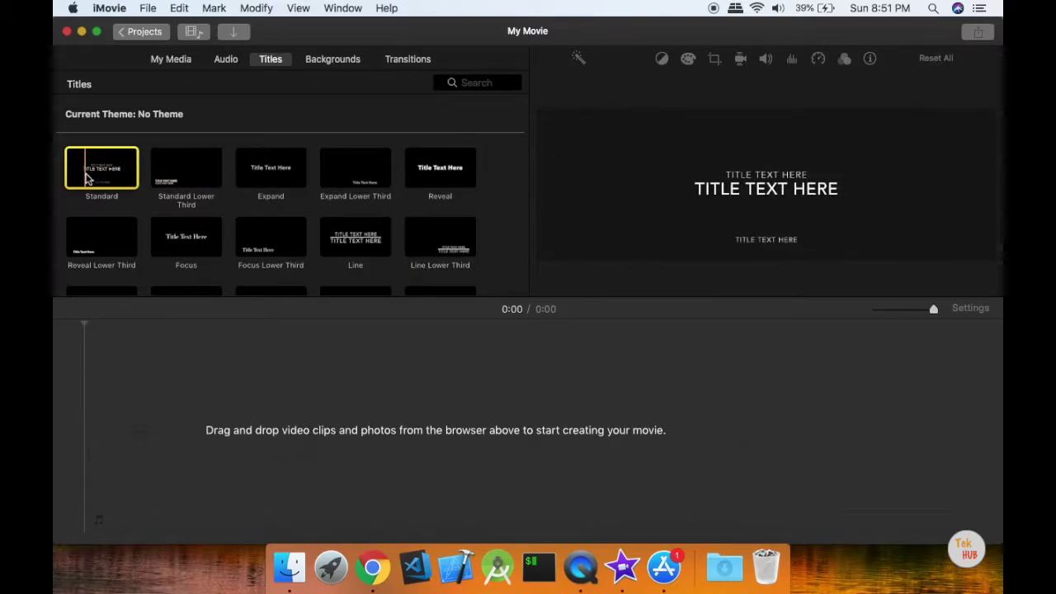
left_click(177, 188)
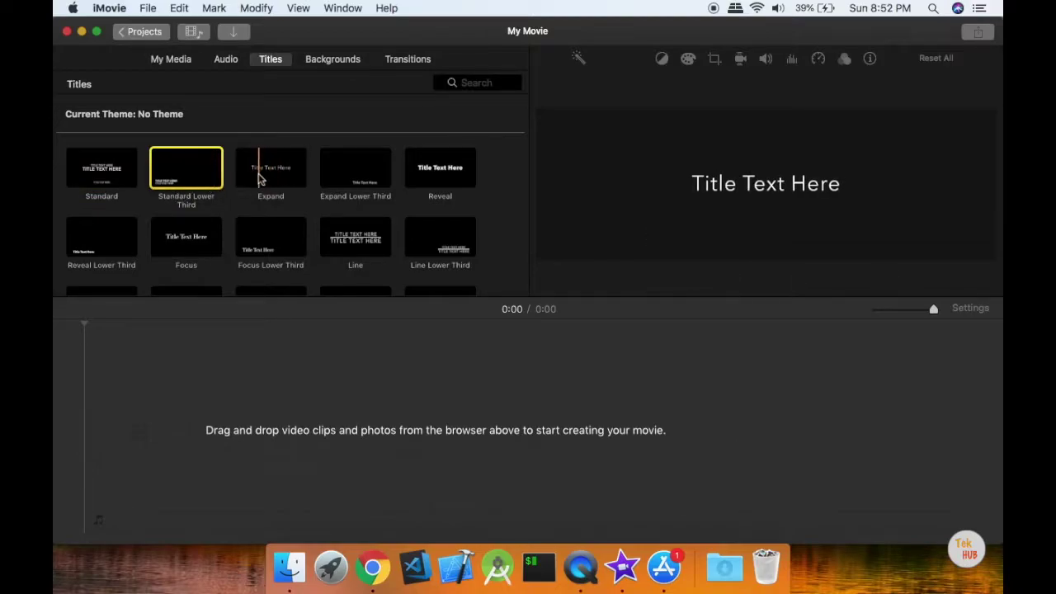
left_click(453, 179)
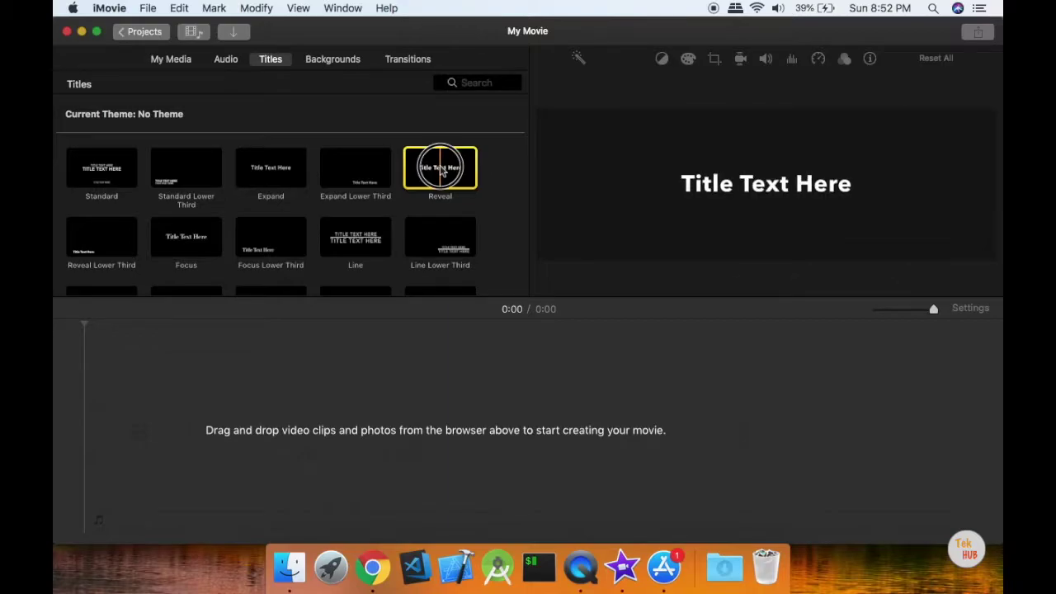
key("e")
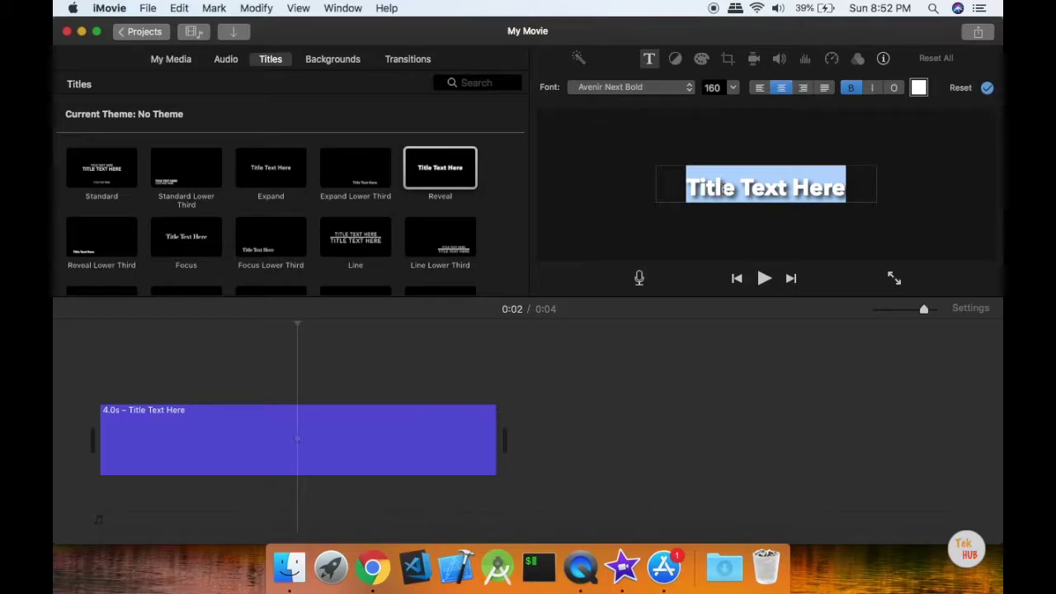
- Delete the 'Title Text Here' placeholder from the Reveal title and bring up the Backgrounds browser
key("BackSpace")
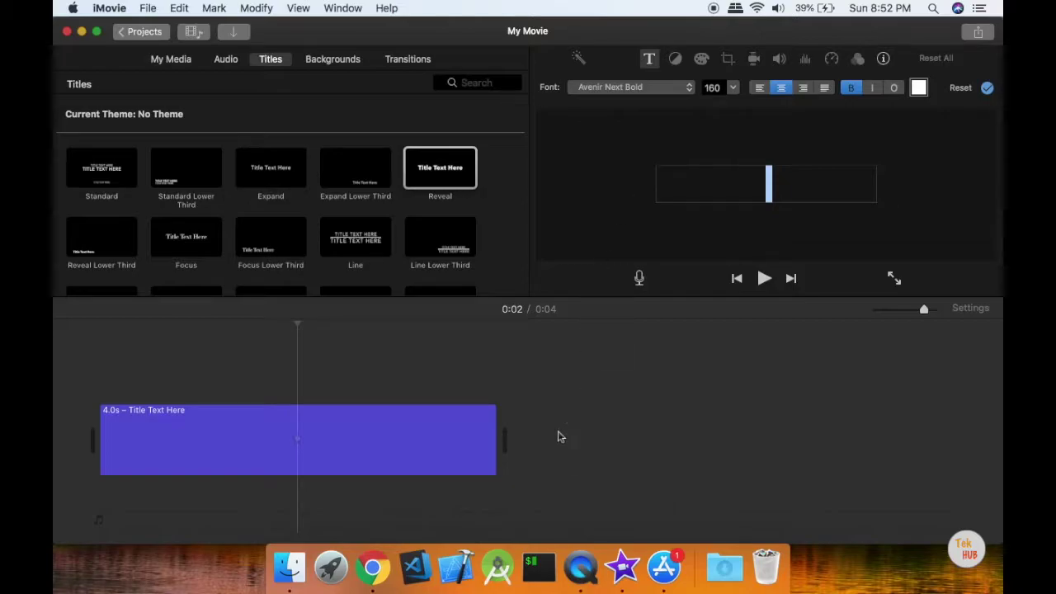
left_click(456, 435)
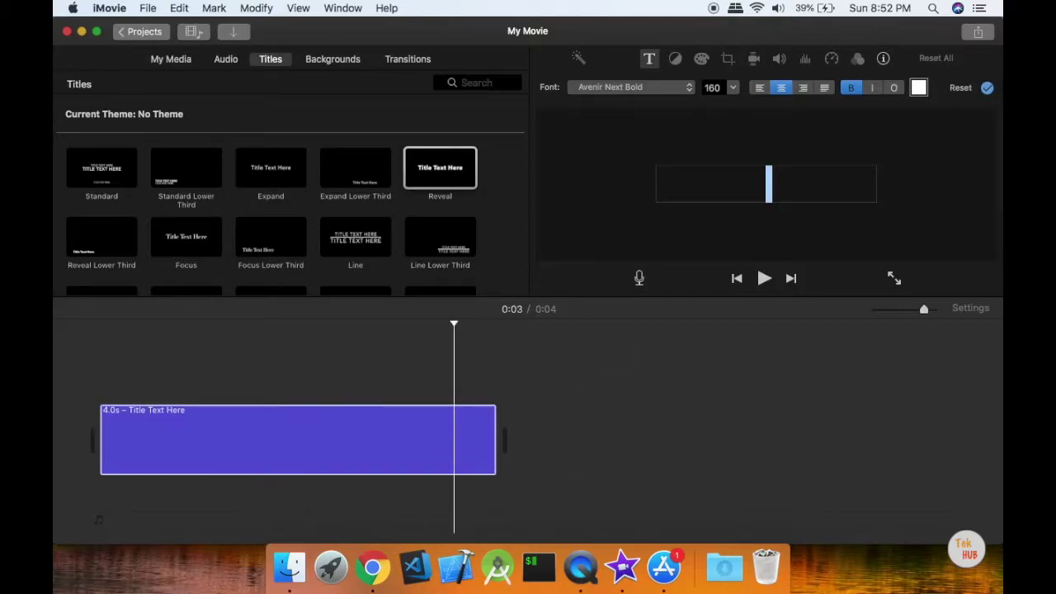
left_click(225, 418)
left_click(171, 61)
left_click(353, 66)
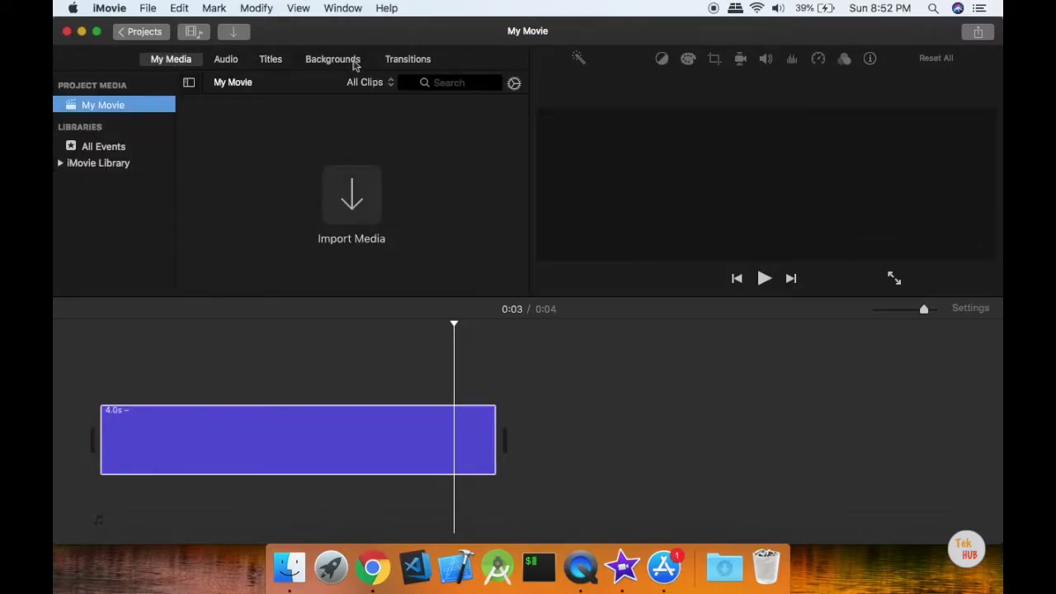
- Preview the Slide Right transition in the Transitions browser
left_click(400, 61)
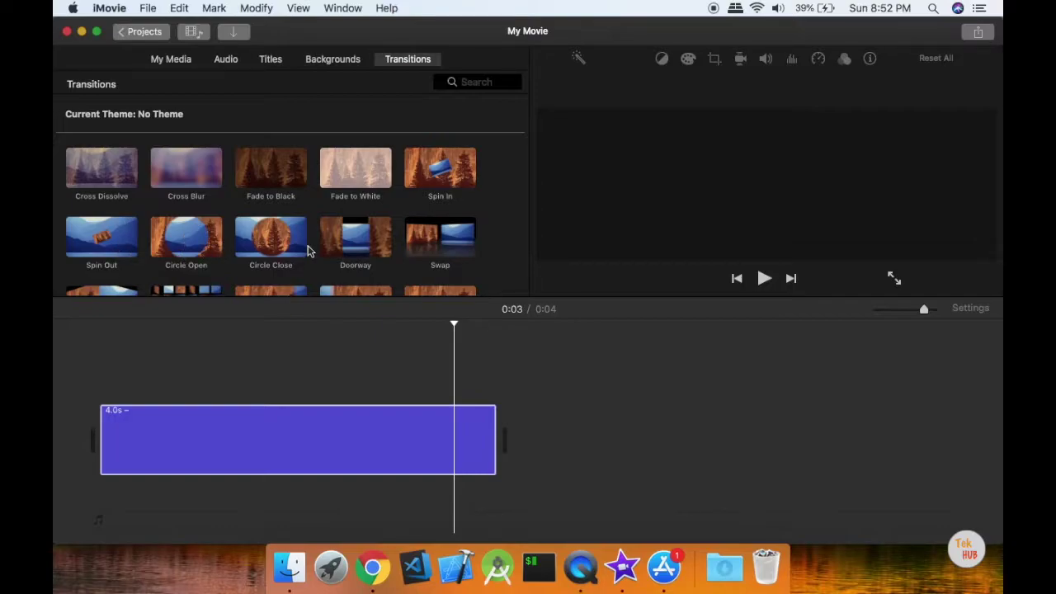
scroll(308, 251, "down", 3)
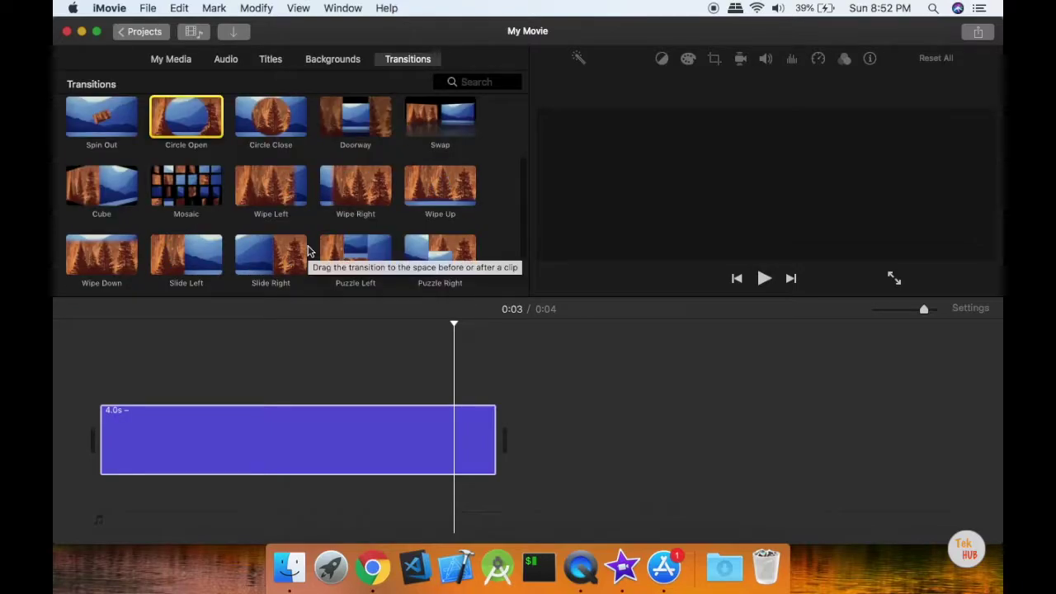
left_click(260, 269)
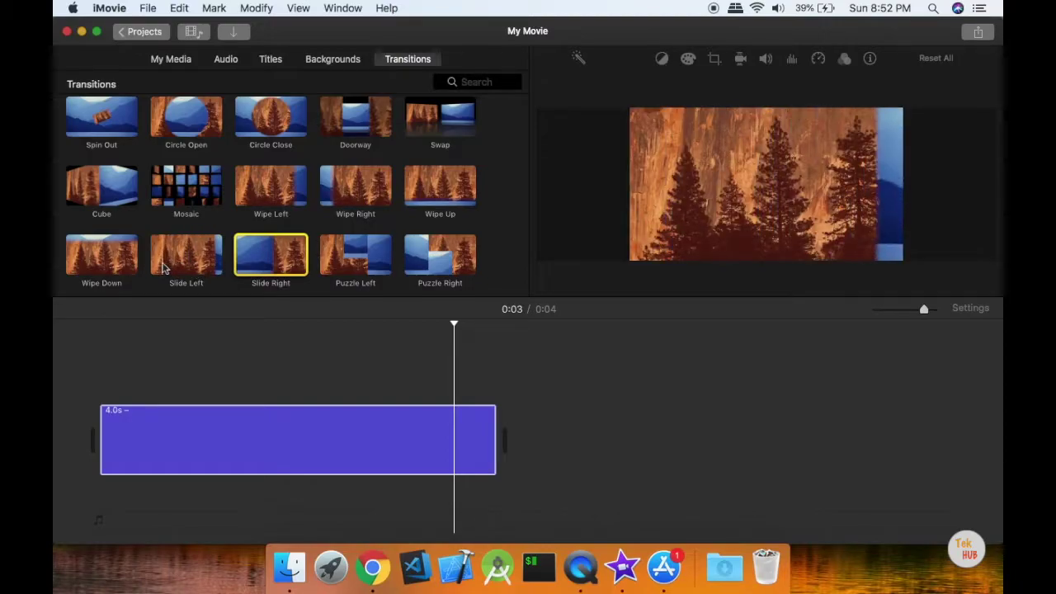
scroll(350, 285, "down", 2)
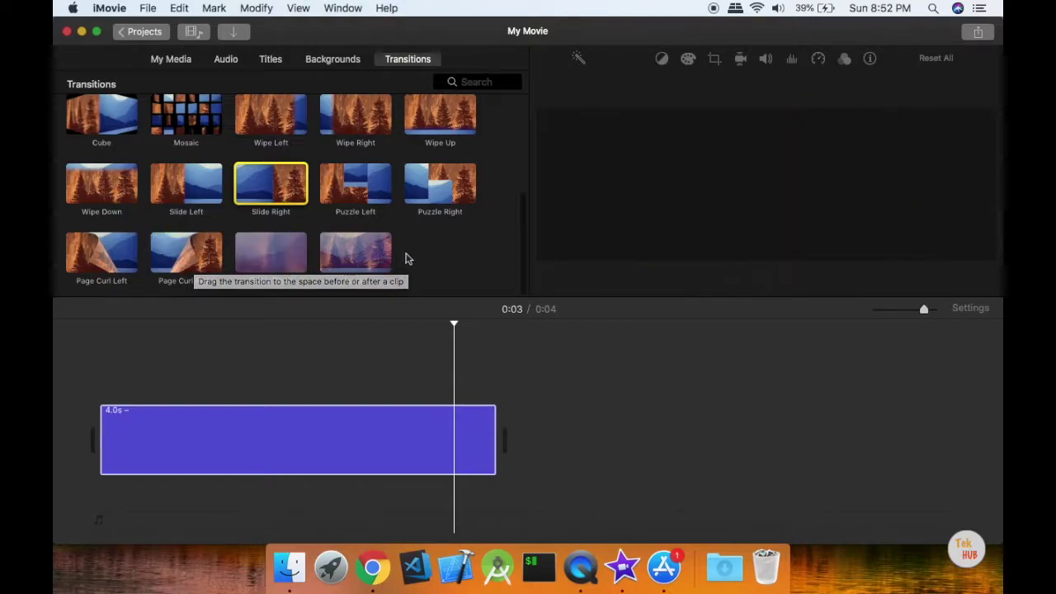
- Delete the Reveal title clip from the timeline and return to My Media
left_click(562, 435)
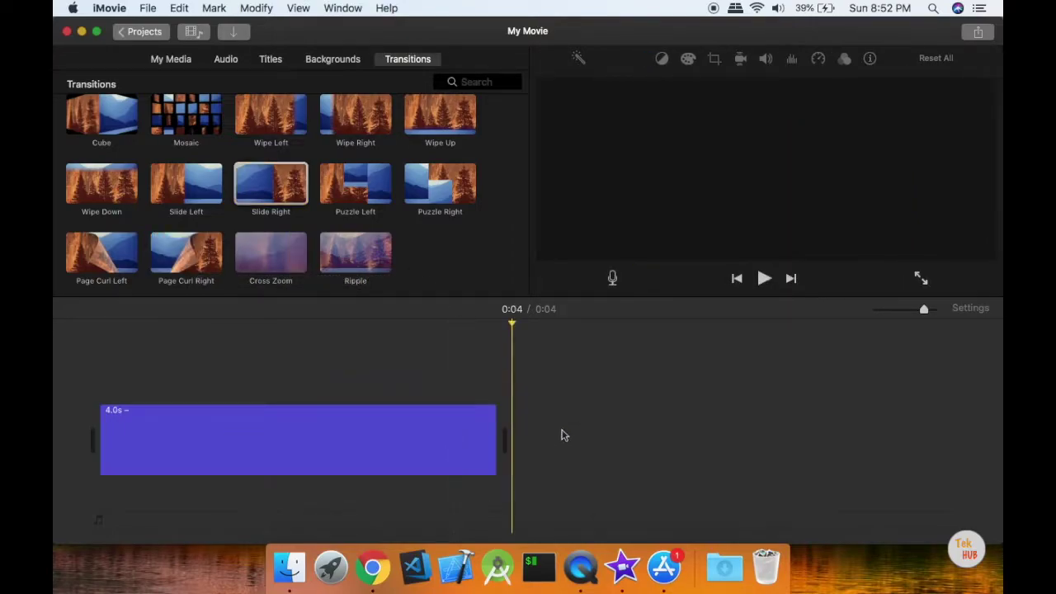
left_click(358, 443)
key("Delete")
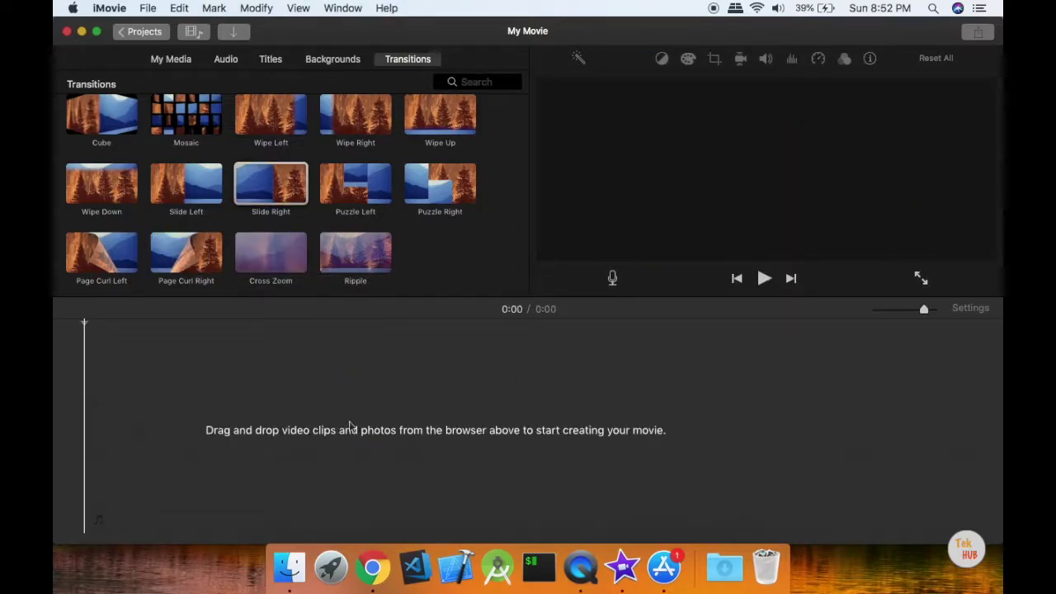
left_click(172, 63)
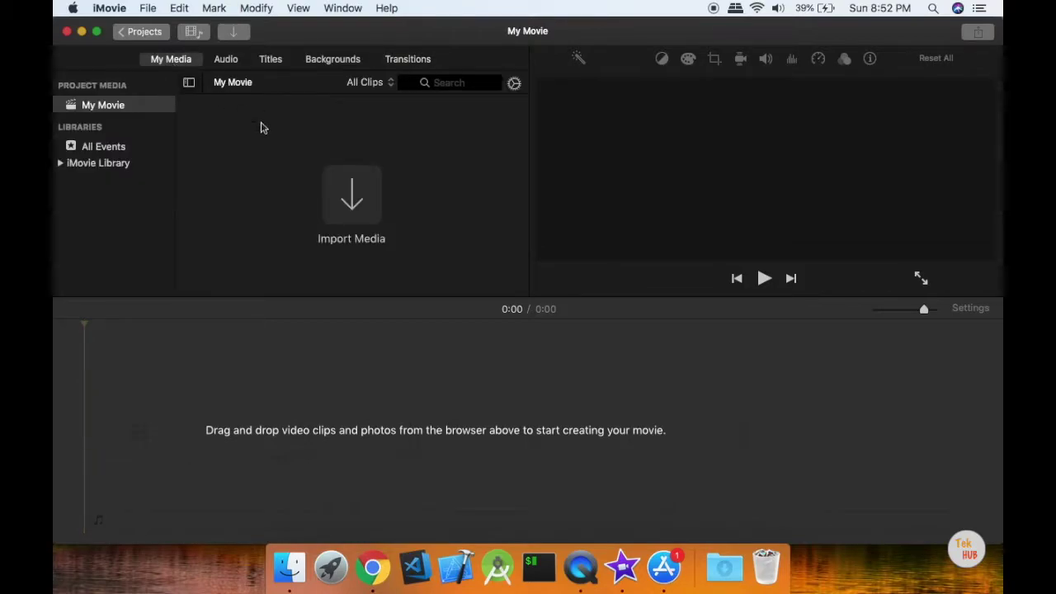
- Import the Youtube Thumbnail.png React Native image from Finder into the project media
left_click(289, 568)
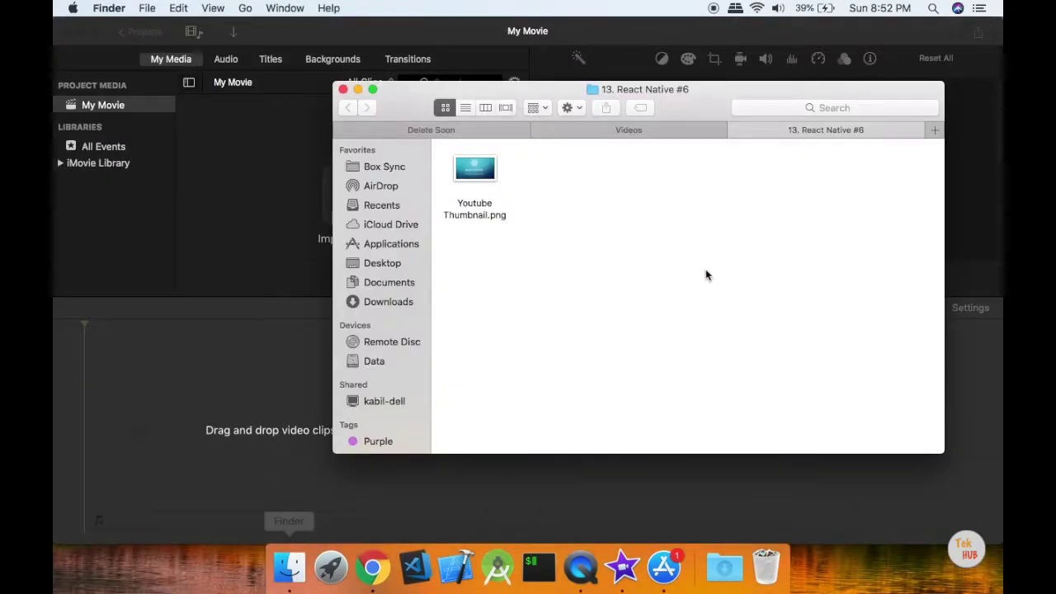
left_click(480, 178)
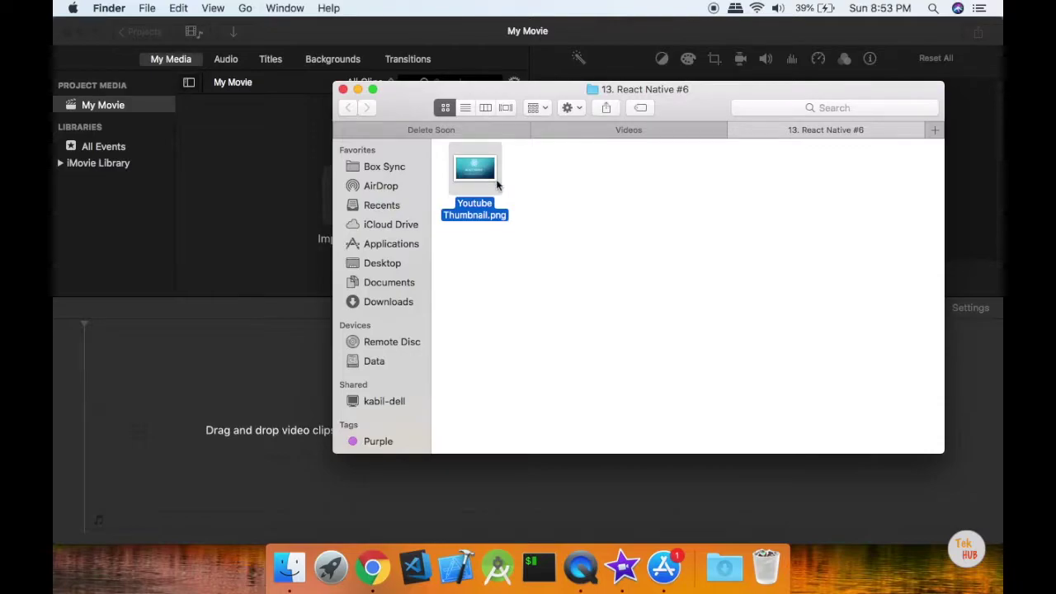
left_click_drag(480, 185, 267, 160)
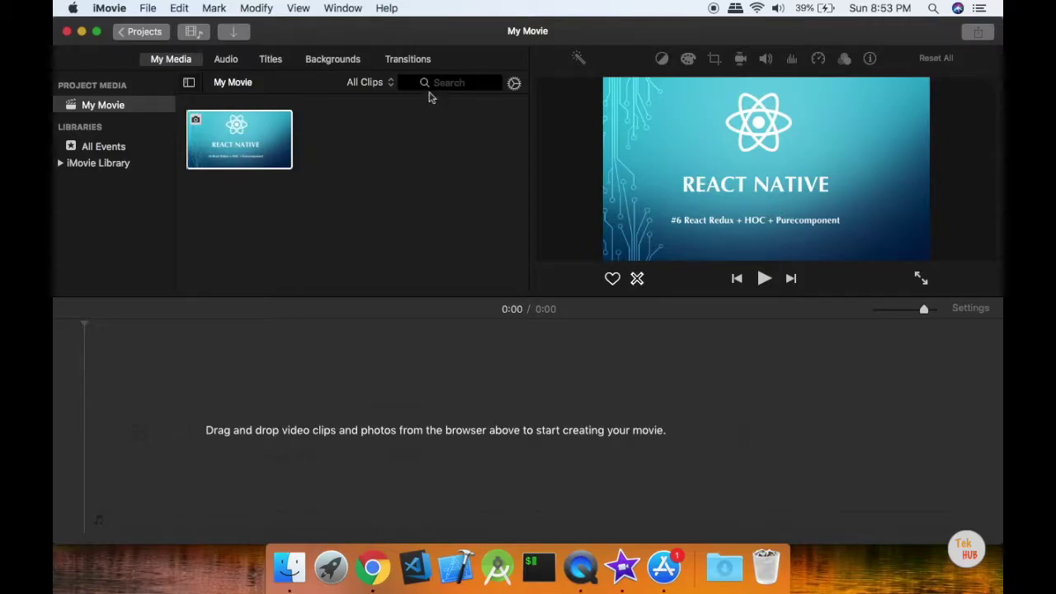
- Add the Intro Subscribe audio from the Videos folder to the project media
left_click(289, 567)
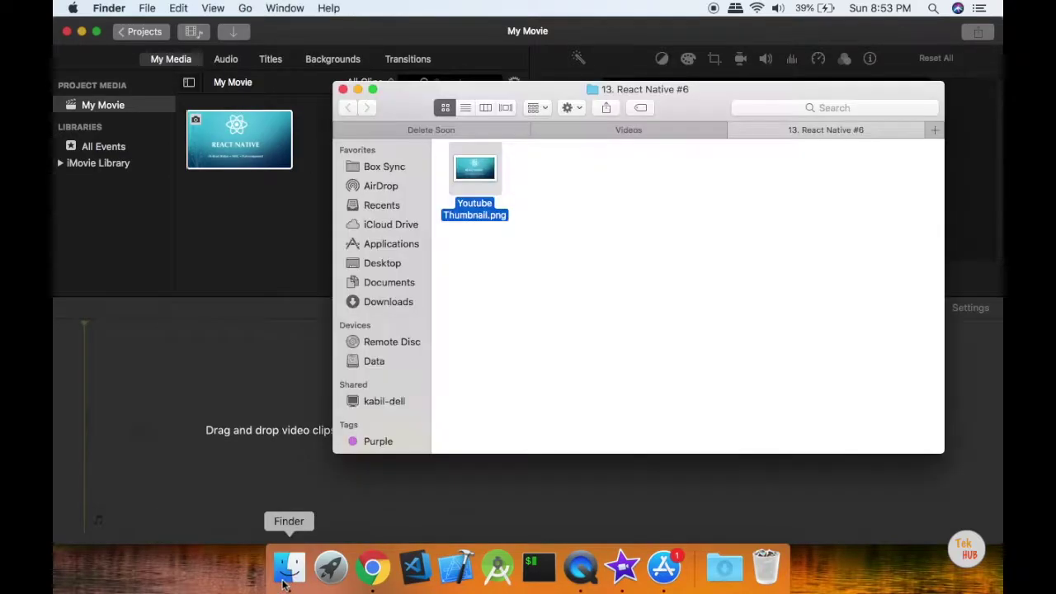
left_click(618, 133)
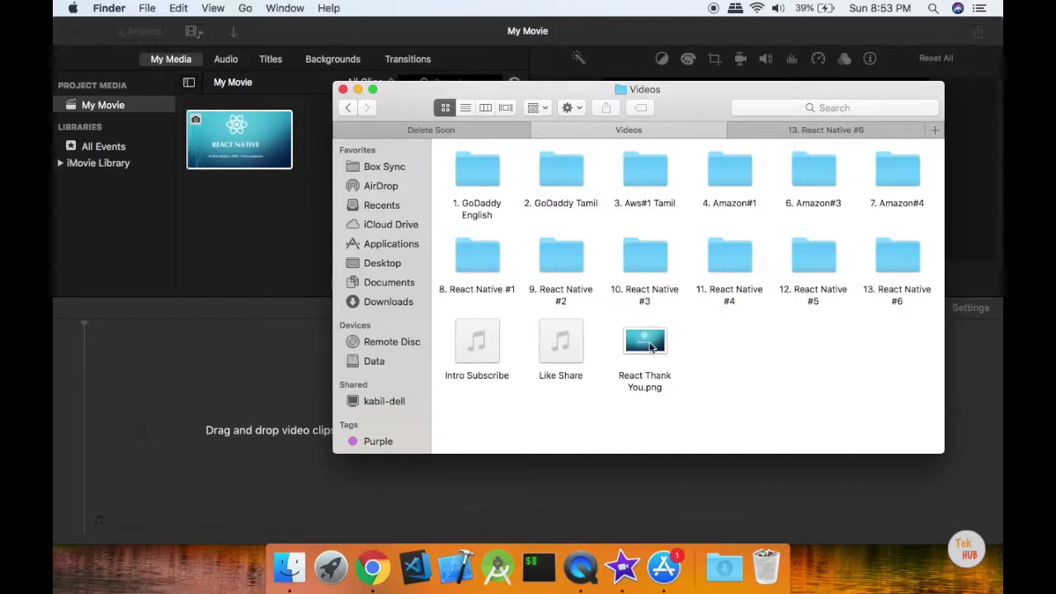
left_click_drag(478, 340, 290, 238)
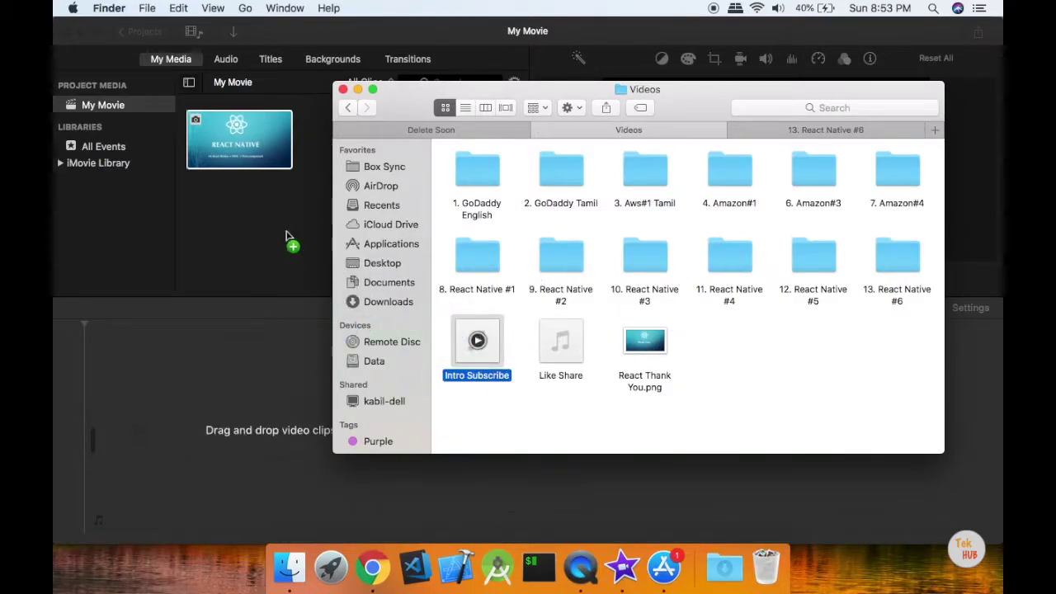
left_click(286, 236)
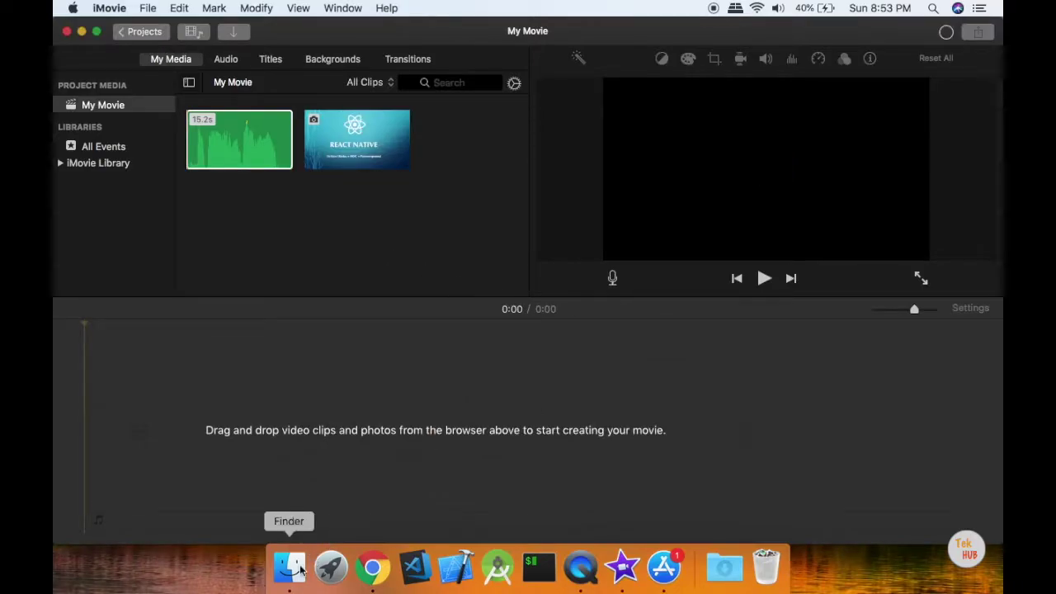
- Add the Intro ReduxExplain audio from the Delete Soon folder to the project media
left_click(297, 567)
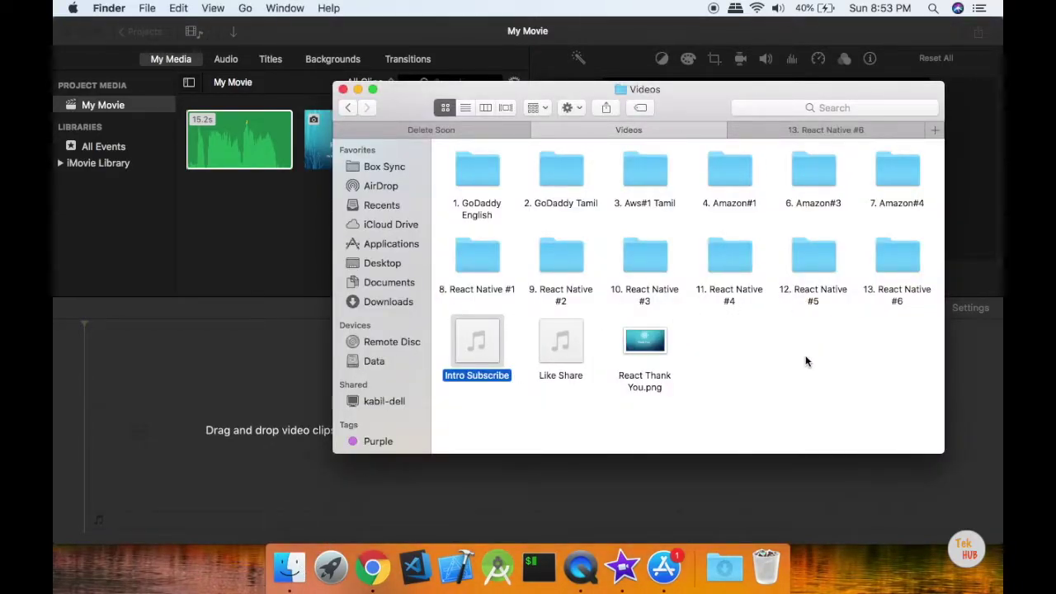
left_click(465, 135)
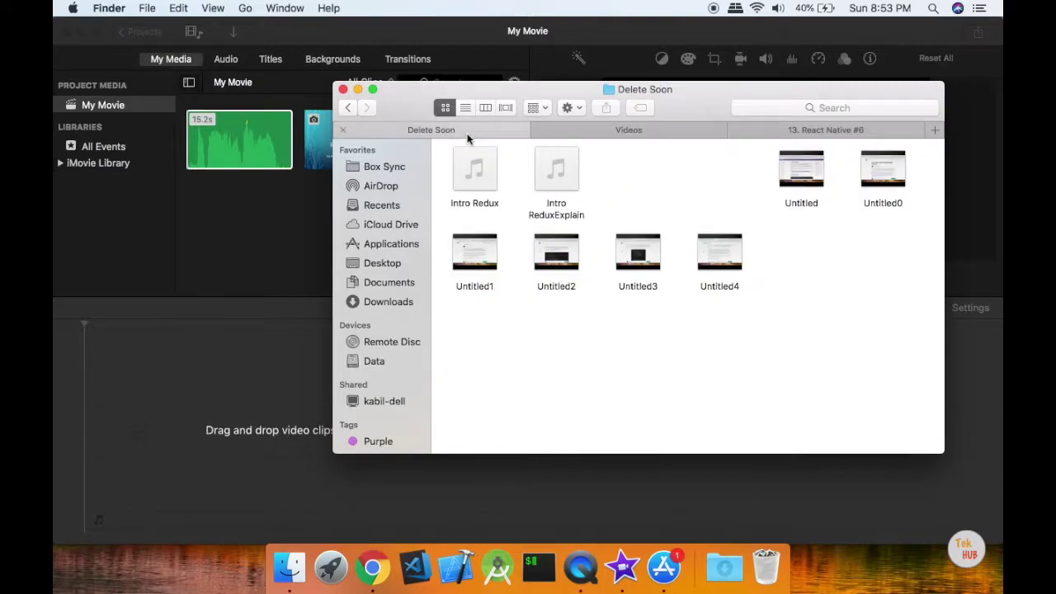
mouse_move(480, 194)
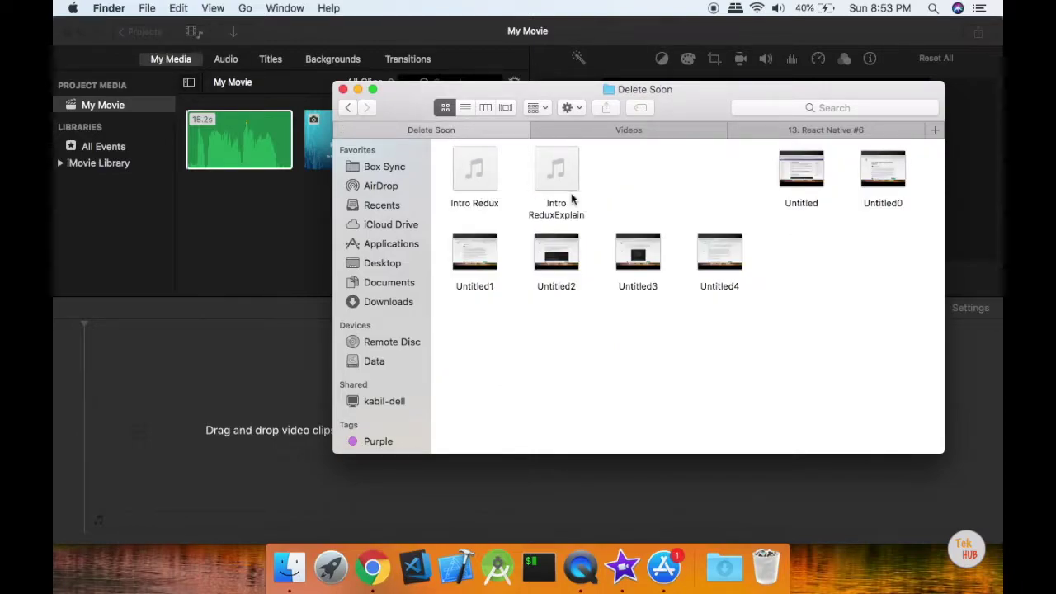
left_click(556, 170)
left_click_drag(556, 170, 297, 206)
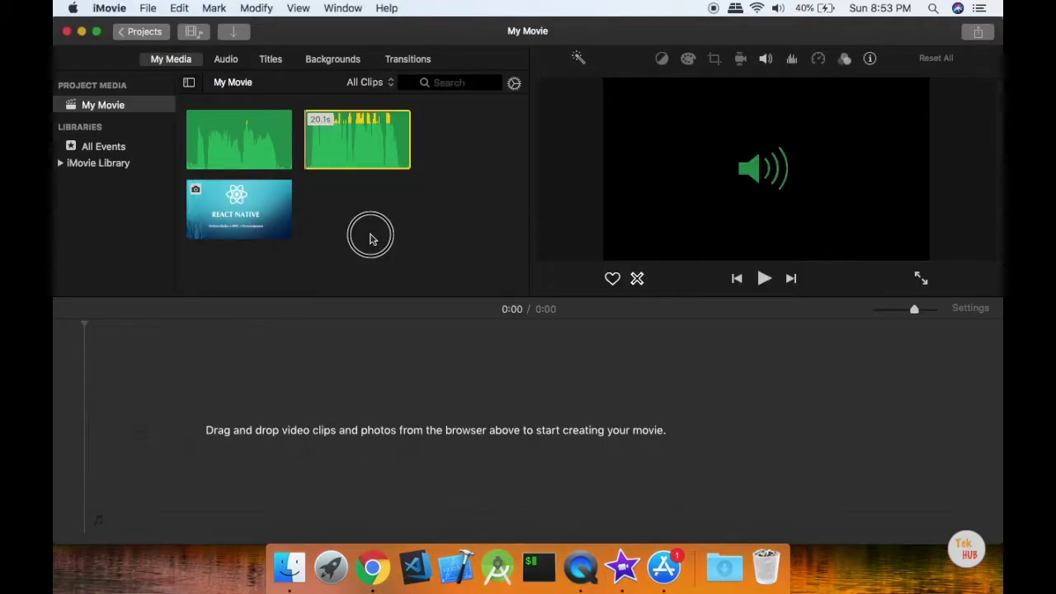
- Place the React Native image at the start of the timeline as a 4-second clip
left_click(244, 221)
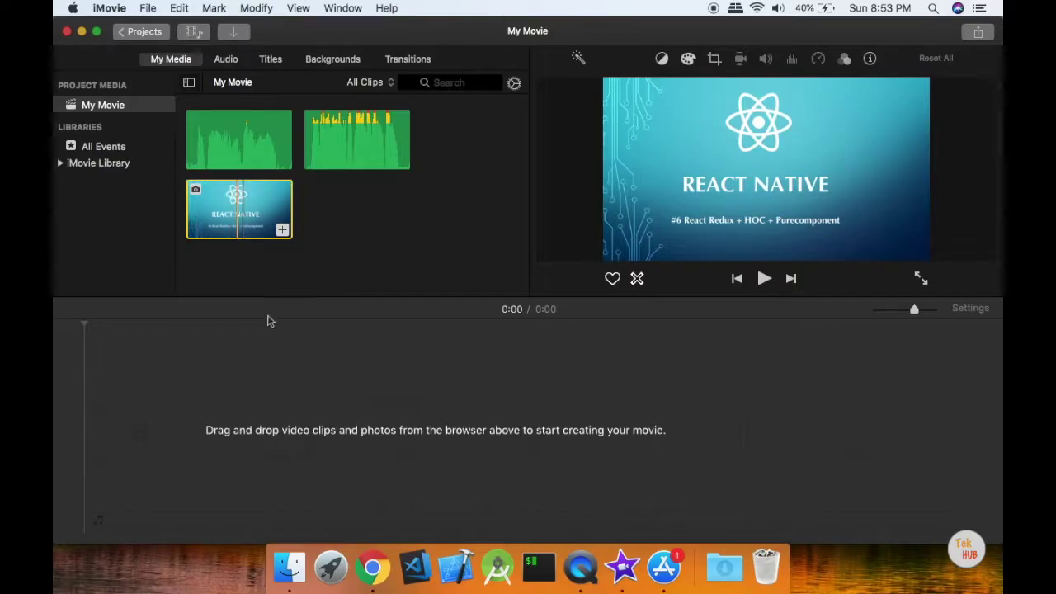
left_click(302, 434)
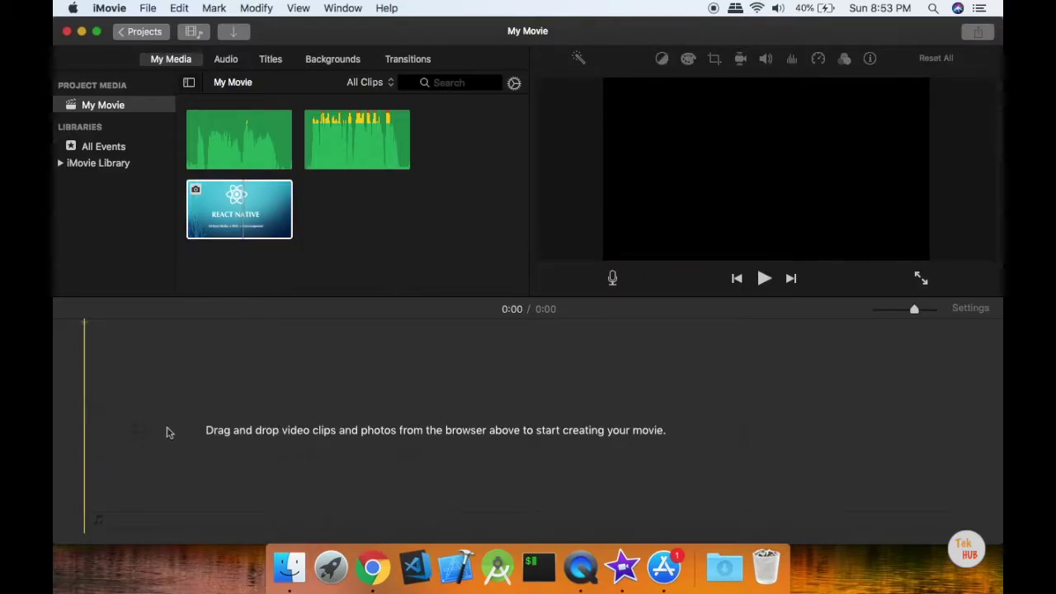
left_click_drag(272, 224, 97, 442)
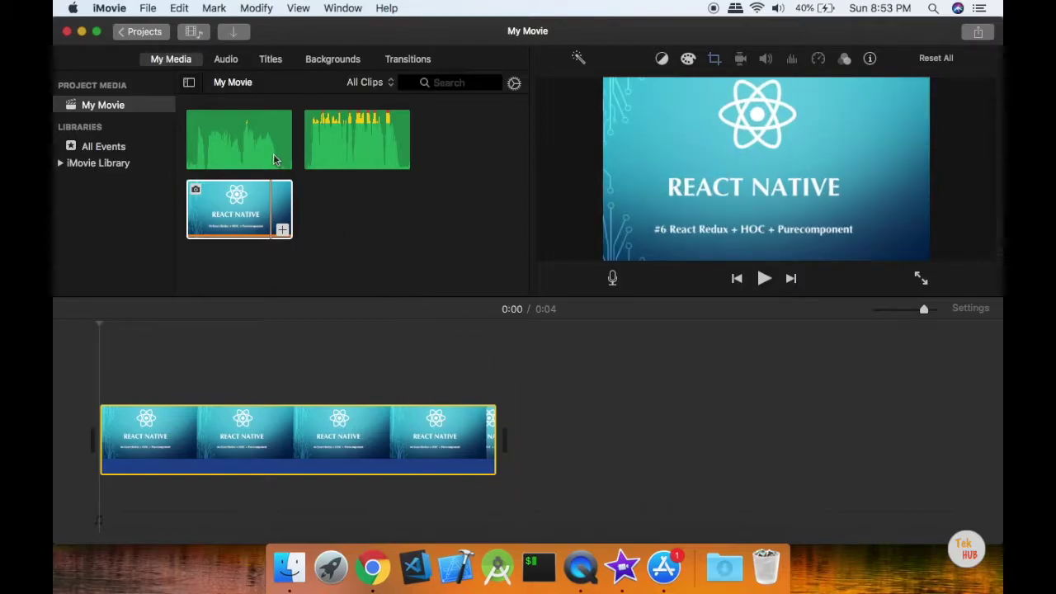
left_click(221, 150)
key("space")
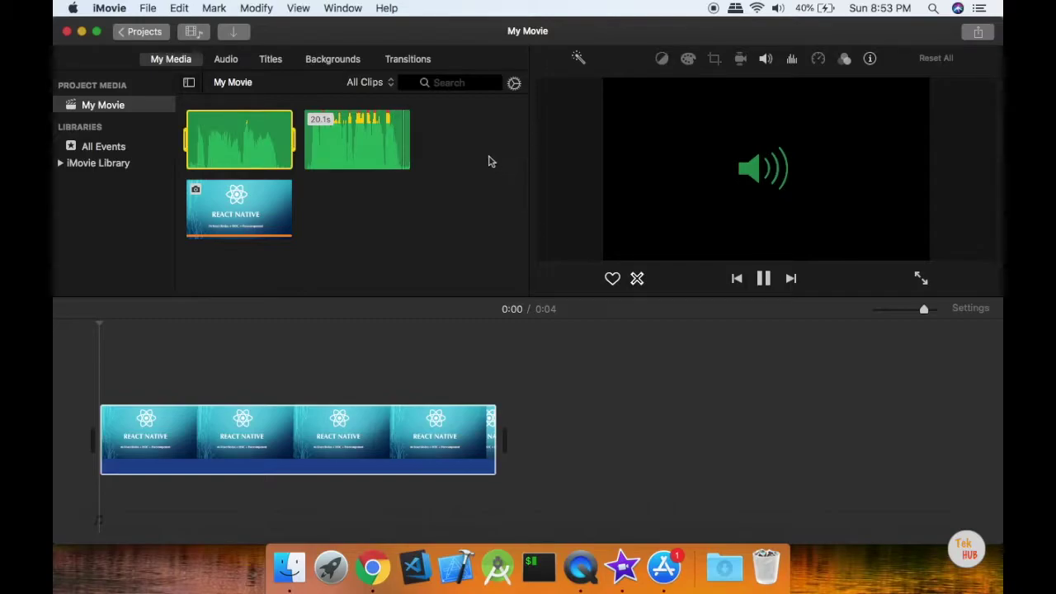
left_click(349, 146)
key("space")
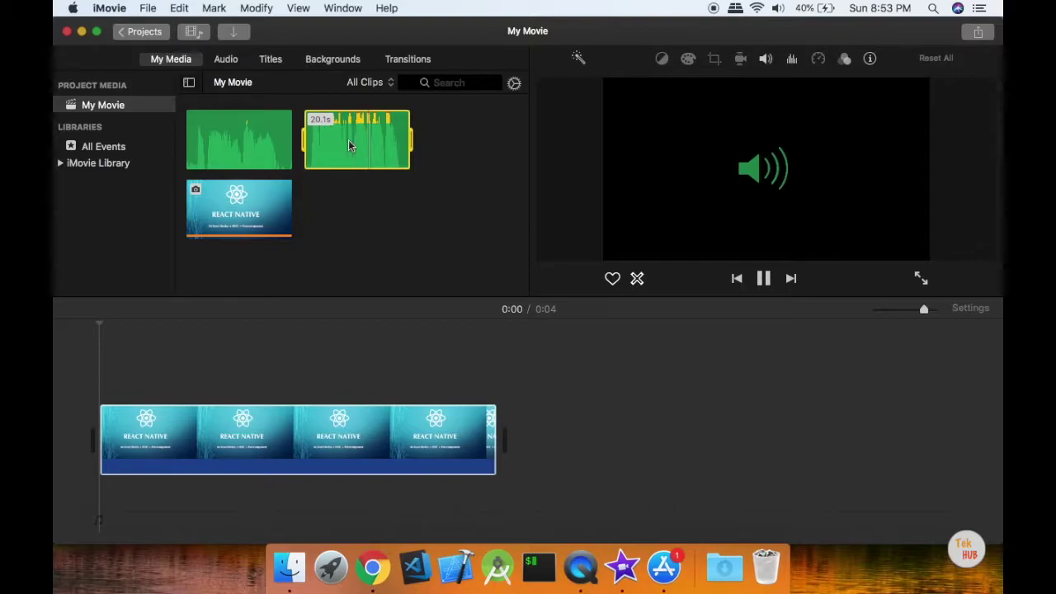
left_click(204, 153)
key("space")
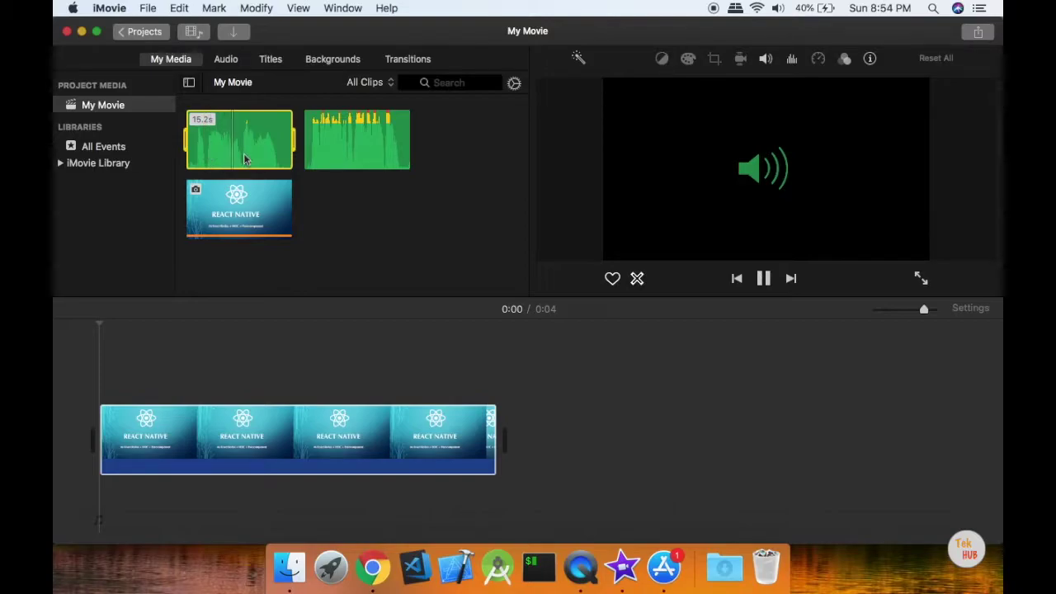
- Lay the Intro Subscribe audio on the timeline beneath the React Native title clip
left_click_drag(243, 153, 91, 521)
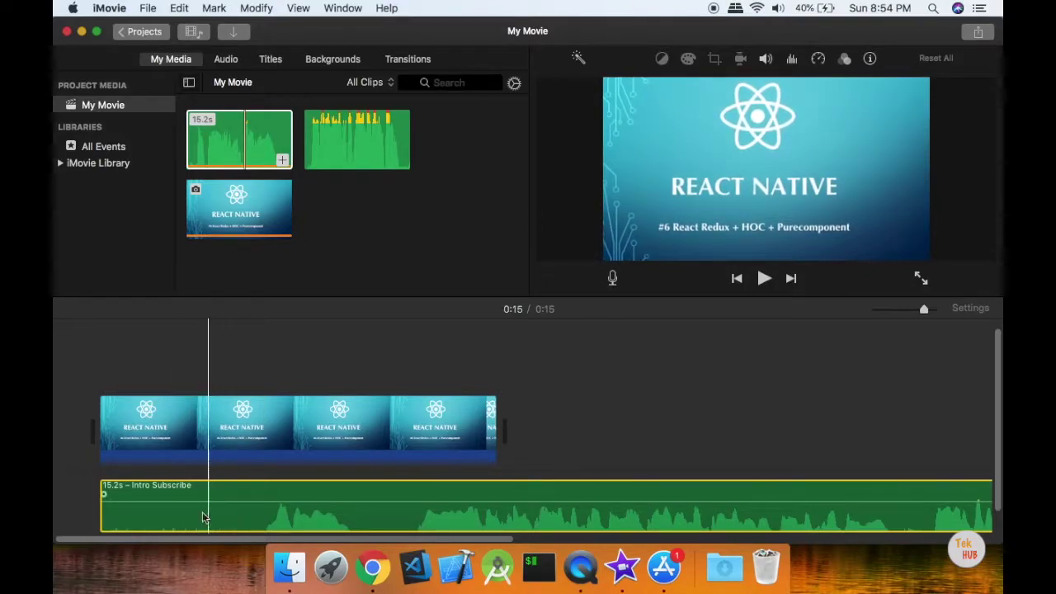
left_click(188, 437)
left_click(714, 63)
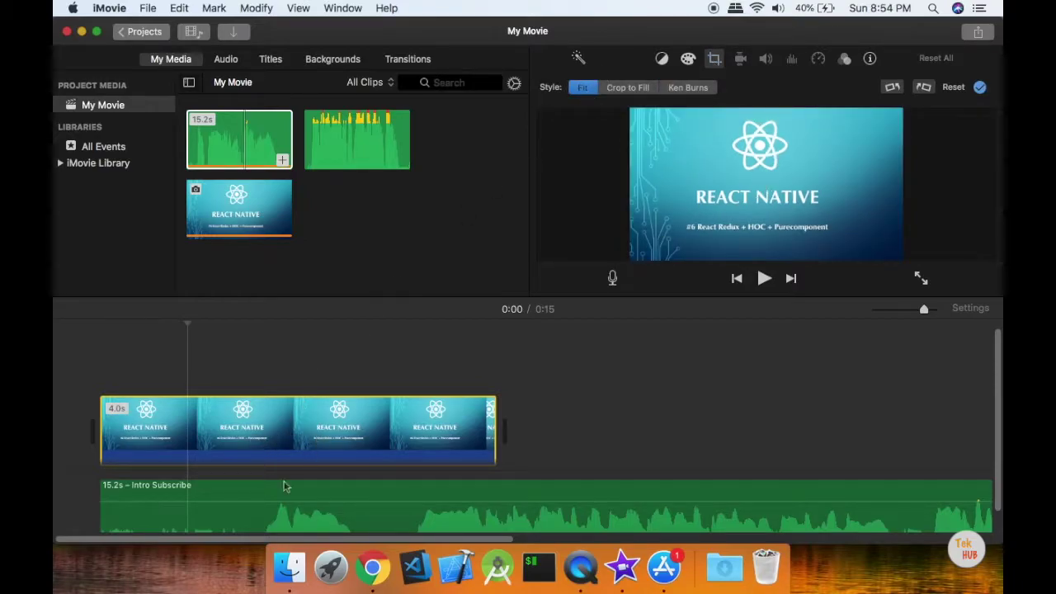
- Split Intro Subscribe at about 0:01 and delete its opening 1.2-second piece
left_click(206, 512)
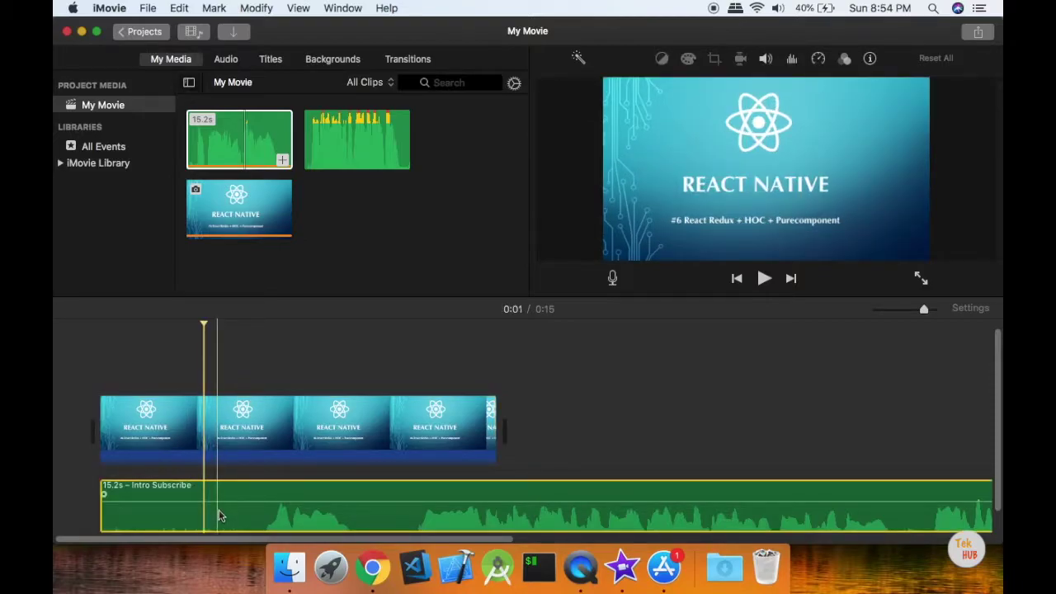
left_click(186, 517)
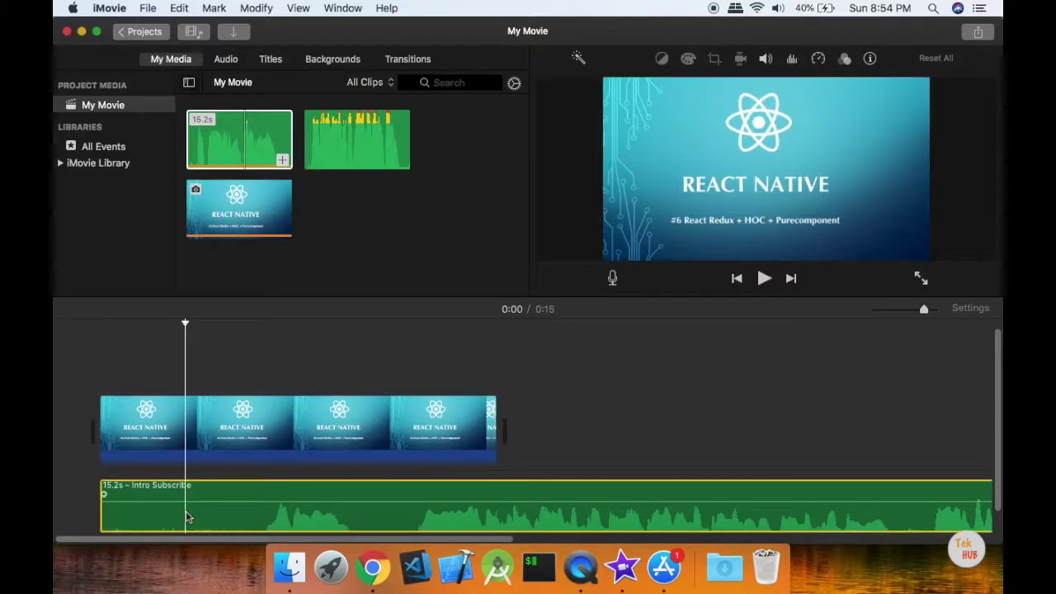
key("space")
key("space")
left_click(217, 516)
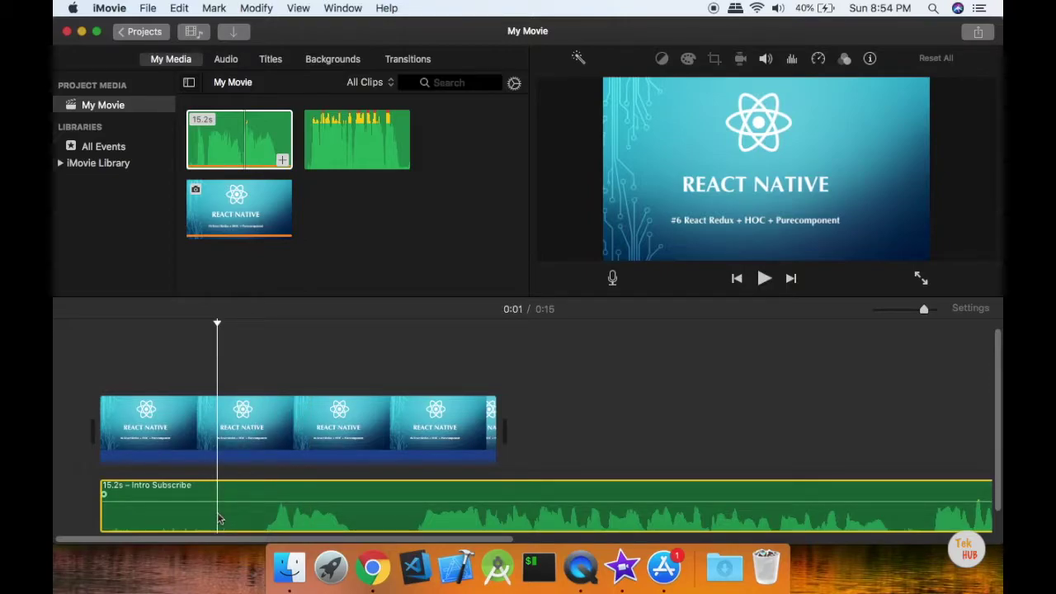
right_click(218, 518)
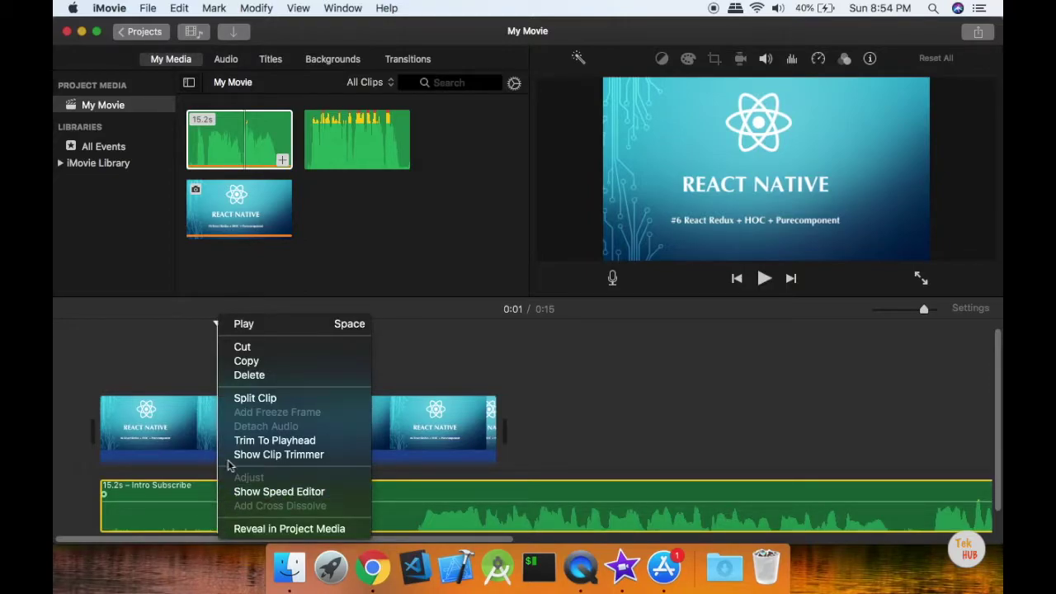
left_click(257, 399)
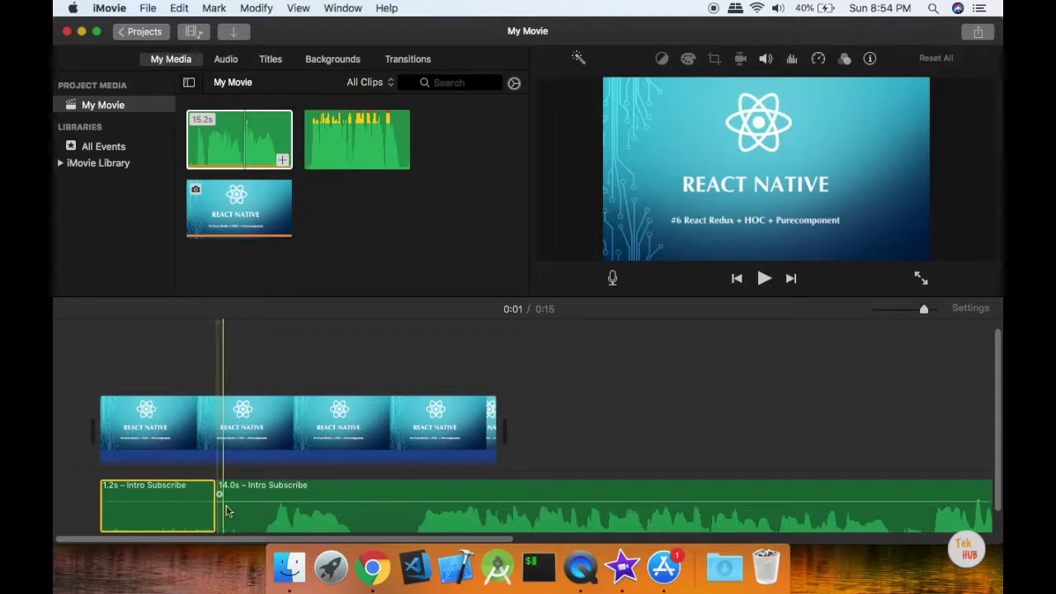
key("Delete")
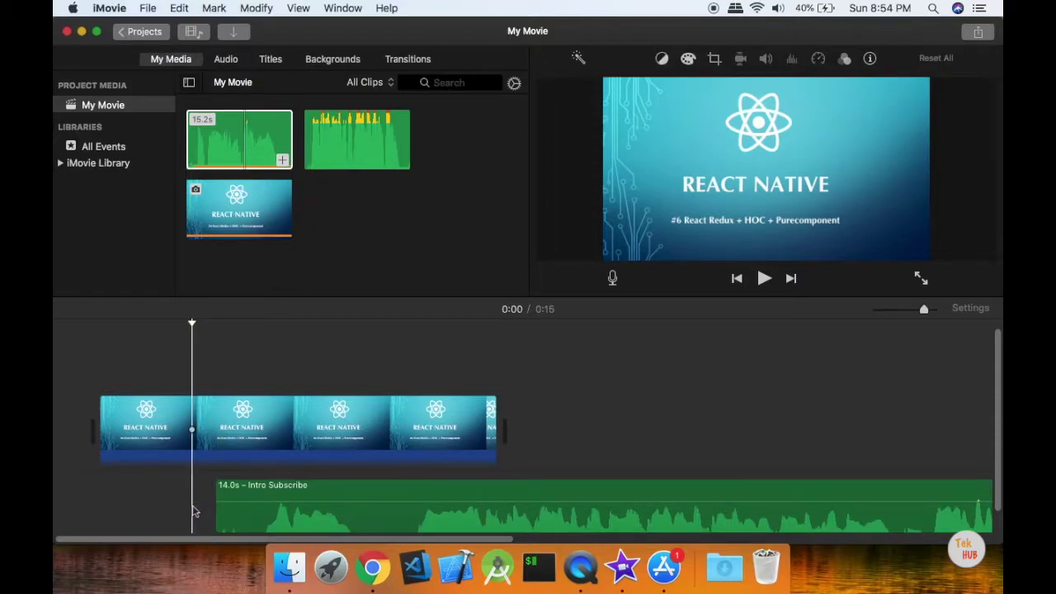
- Drag the trimmed Intro Subscribe audio left so it starts at 0:00
left_click(365, 525)
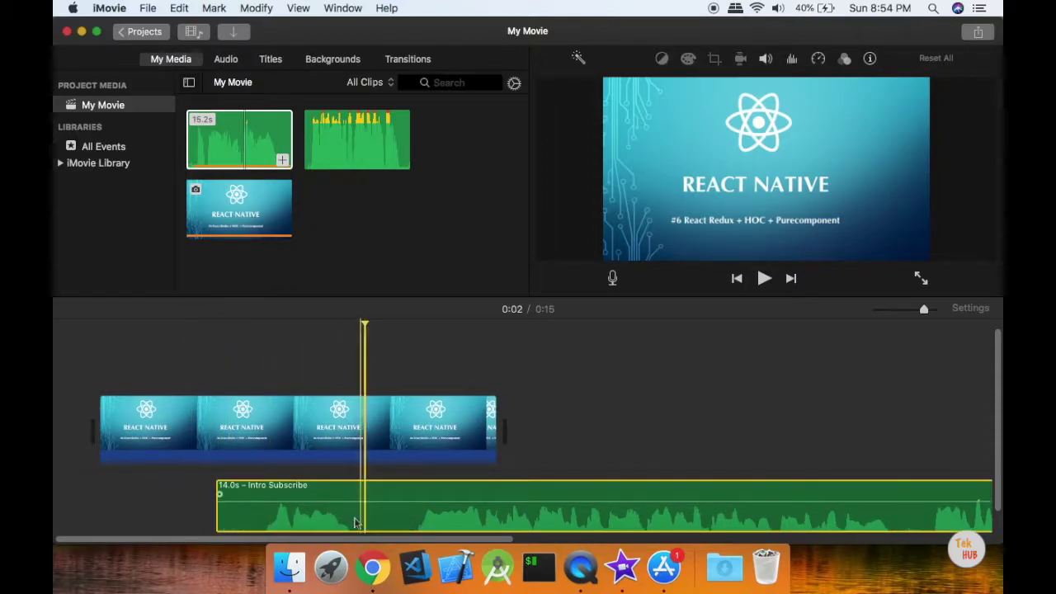
left_click_drag(341, 519, 208, 520)
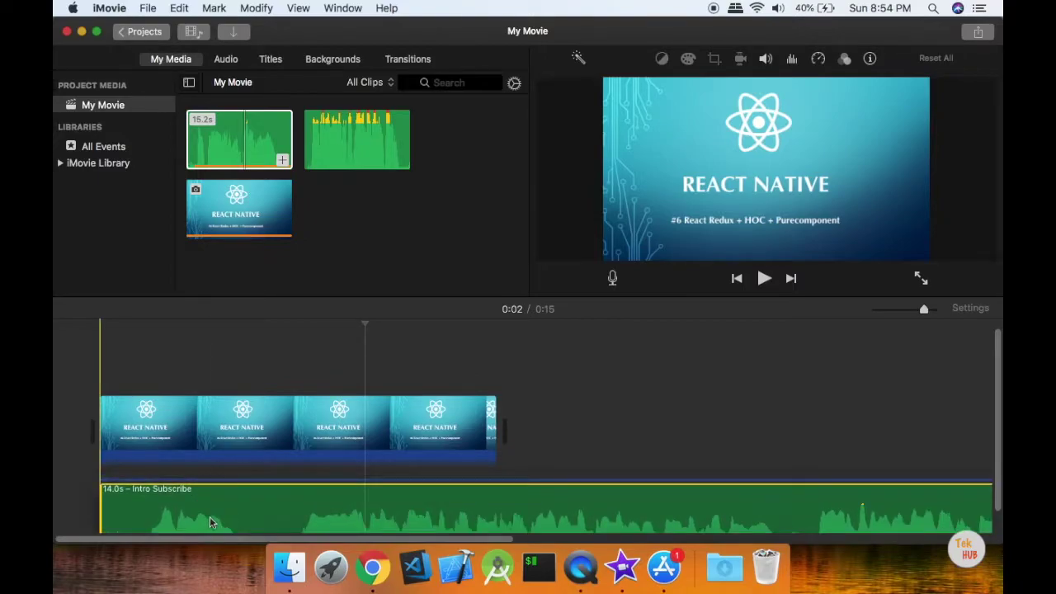
left_click(188, 444)
- Play back the opening, then stretch the React Native clip to 18.2 seconds
key("space")
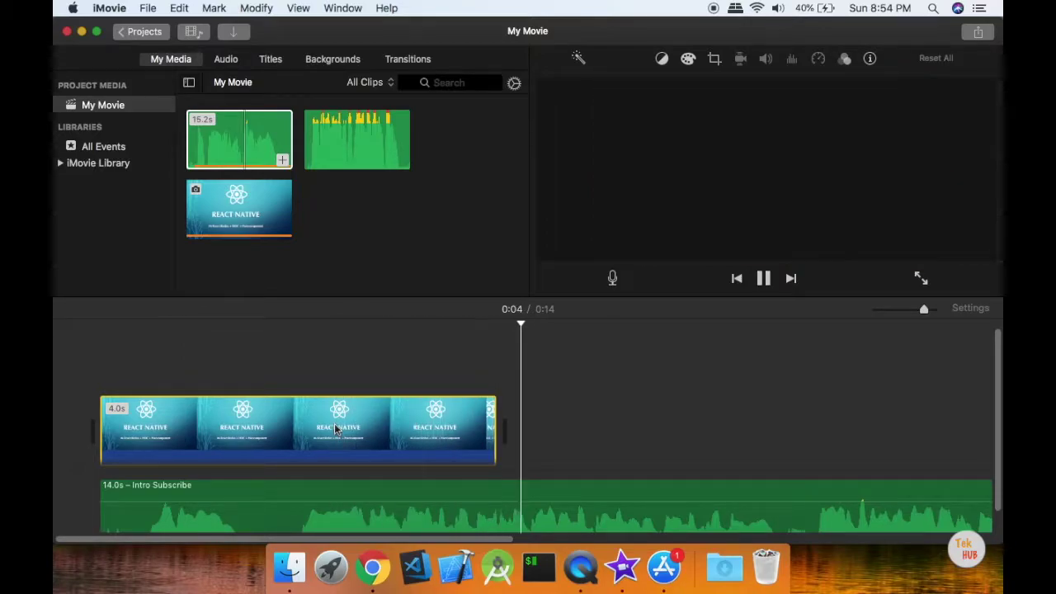
key("space")
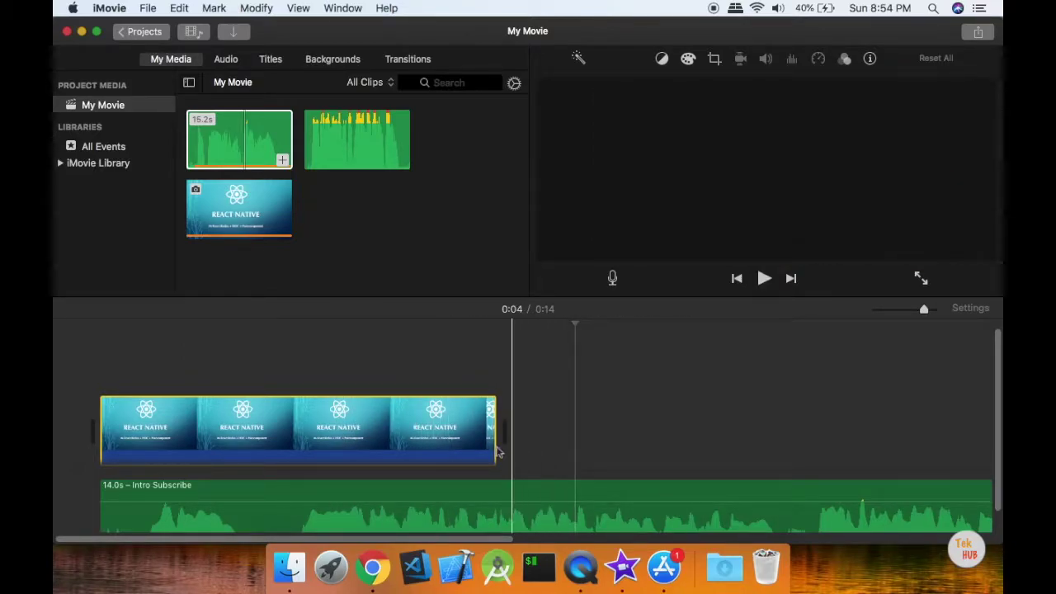
left_click_drag(495, 438, 157, 415)
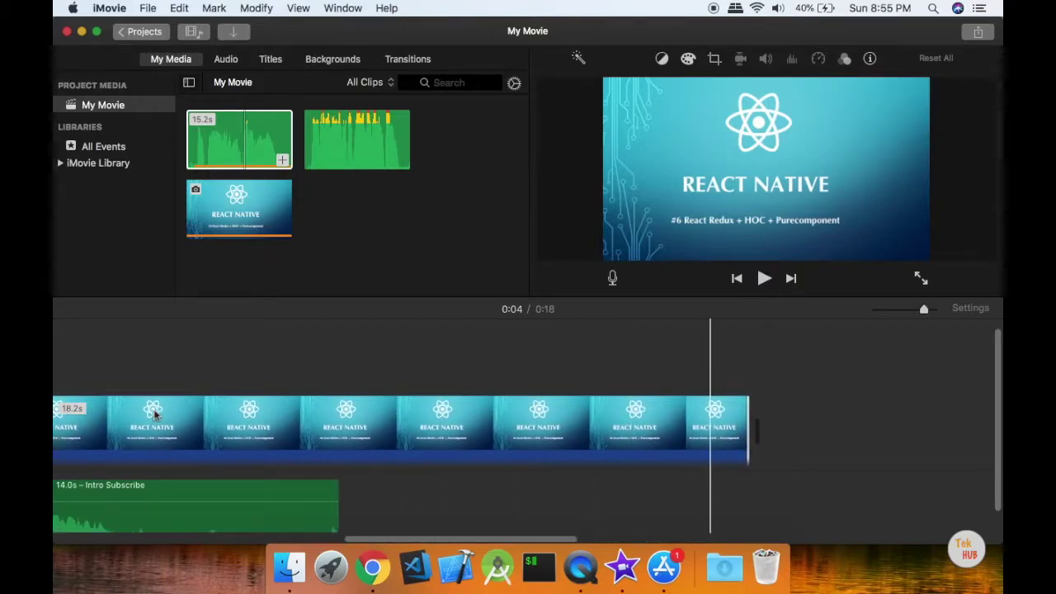
- Add the 20.1s Intro ReduxExplain audio right after Intro Subscribe on the timeline
left_click(244, 141)
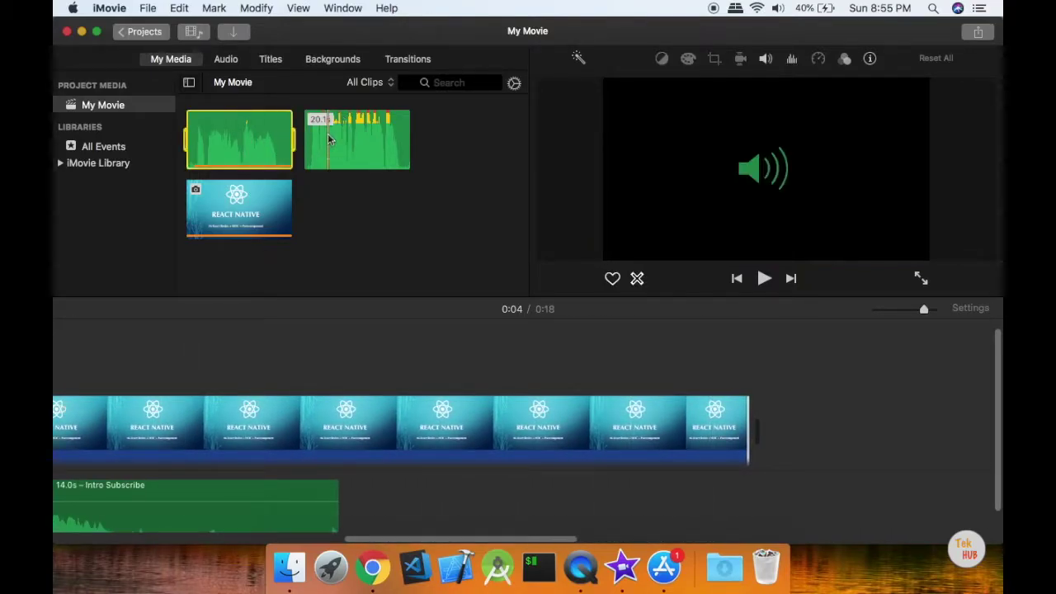
left_click(335, 148)
left_click_drag(337, 147, 373, 513)
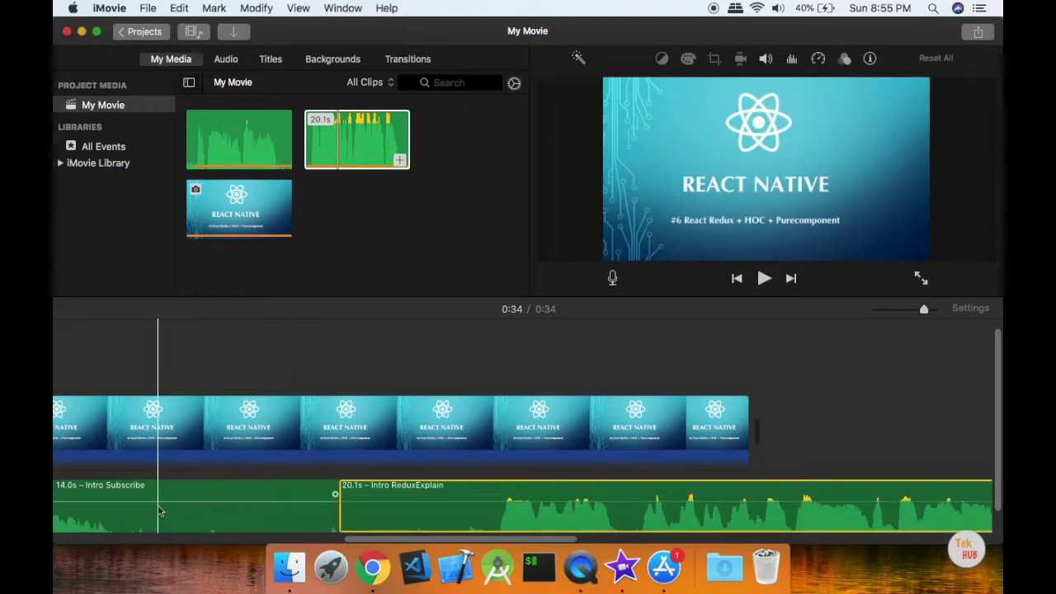
- Play through the narration and park the playhead where Intro Subscribe will be cut
left_click(111, 513)
key("space")
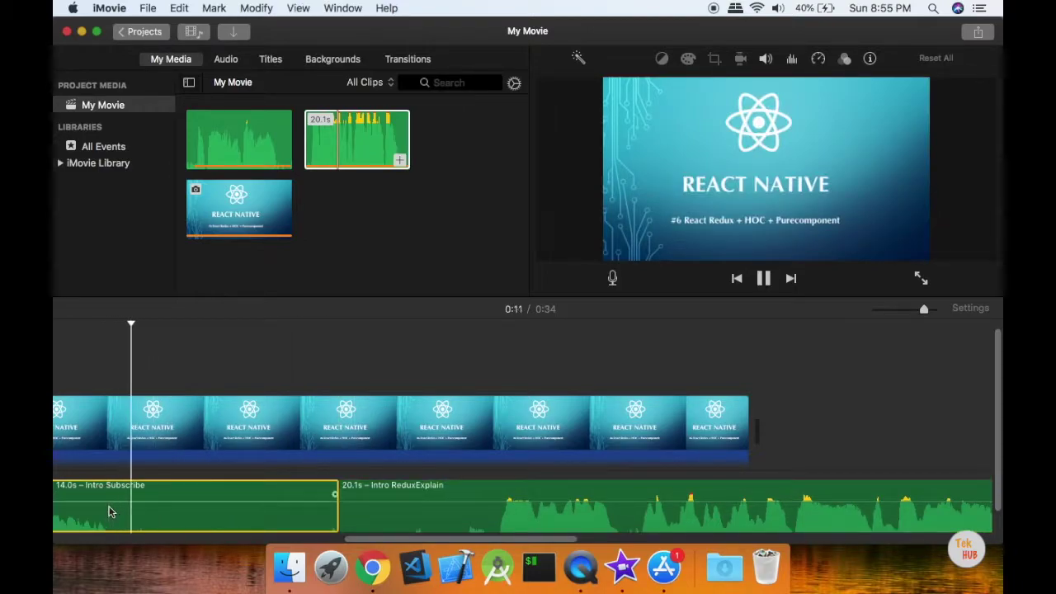
key("space")
key("space")
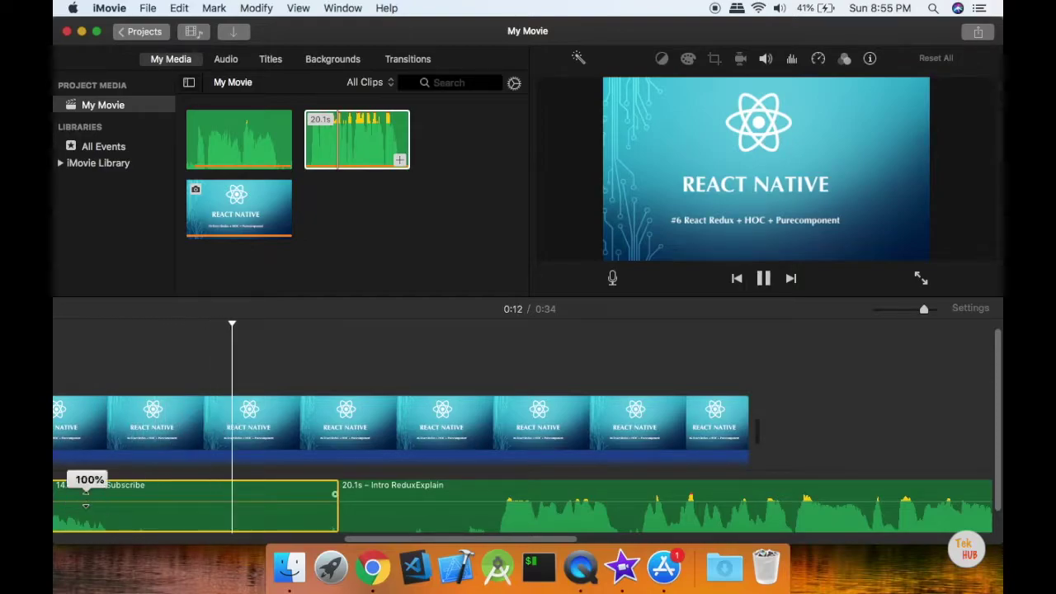
key("space")
left_click(69, 521)
key("space")
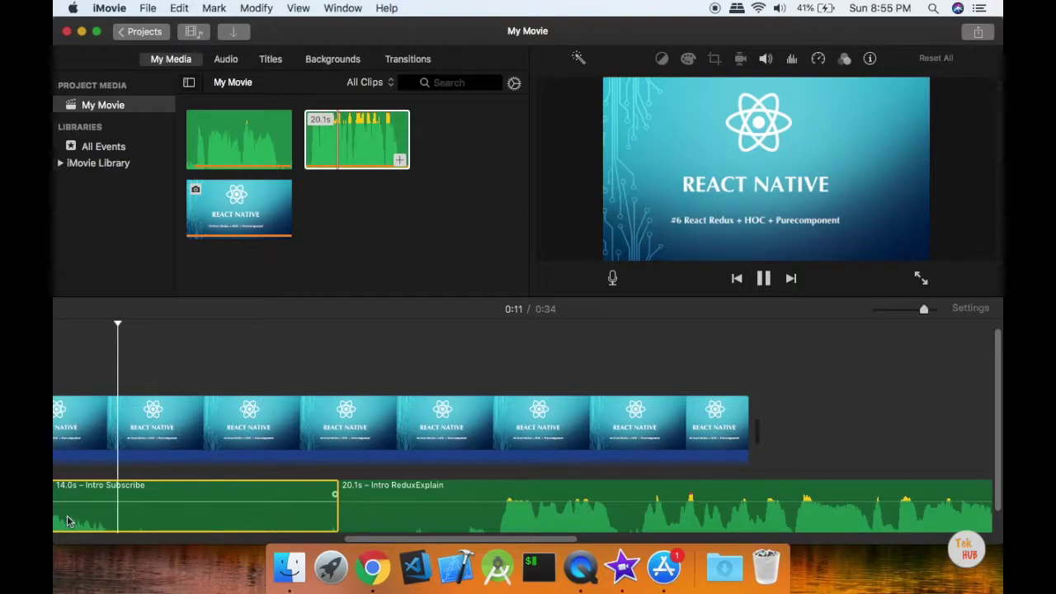
key("space")
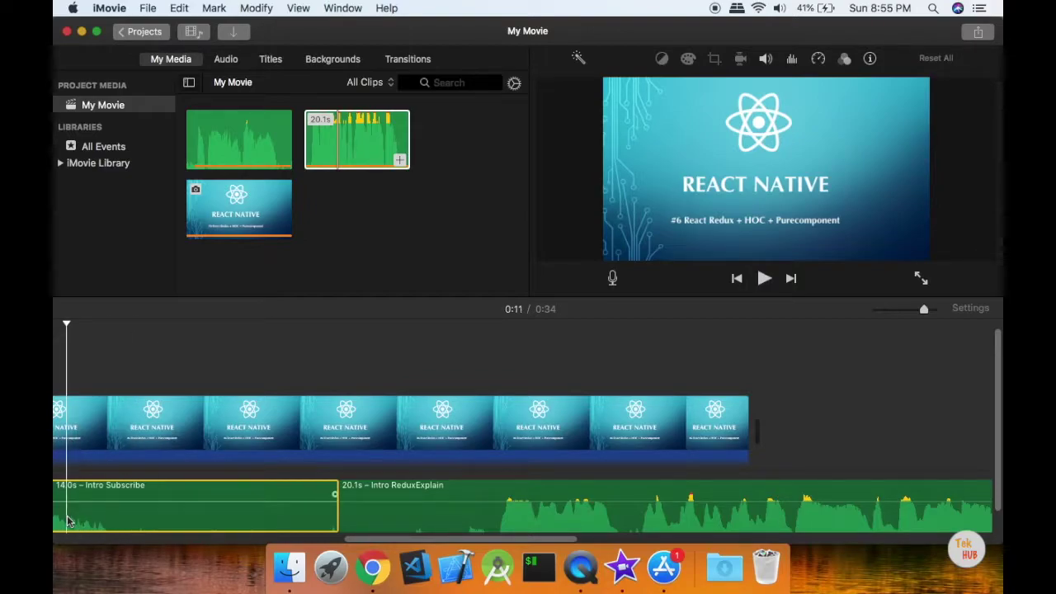
left_click(158, 514)
- Split Intro Subscribe at the playhead and delete the short 1.8s piece
right_click(158, 514)
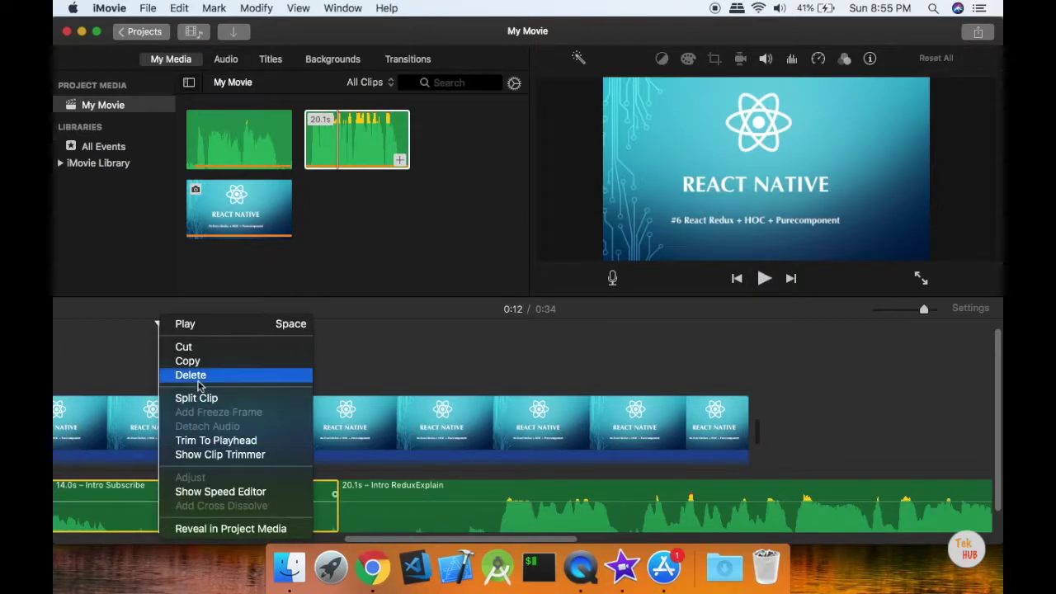
left_click(196, 398)
left_click(192, 516)
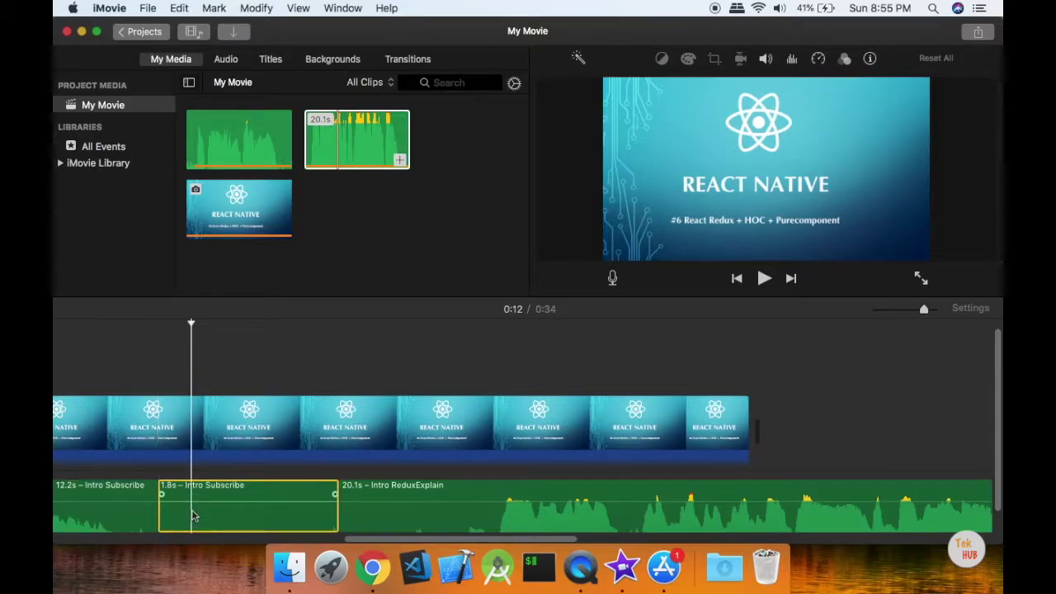
key("Delete")
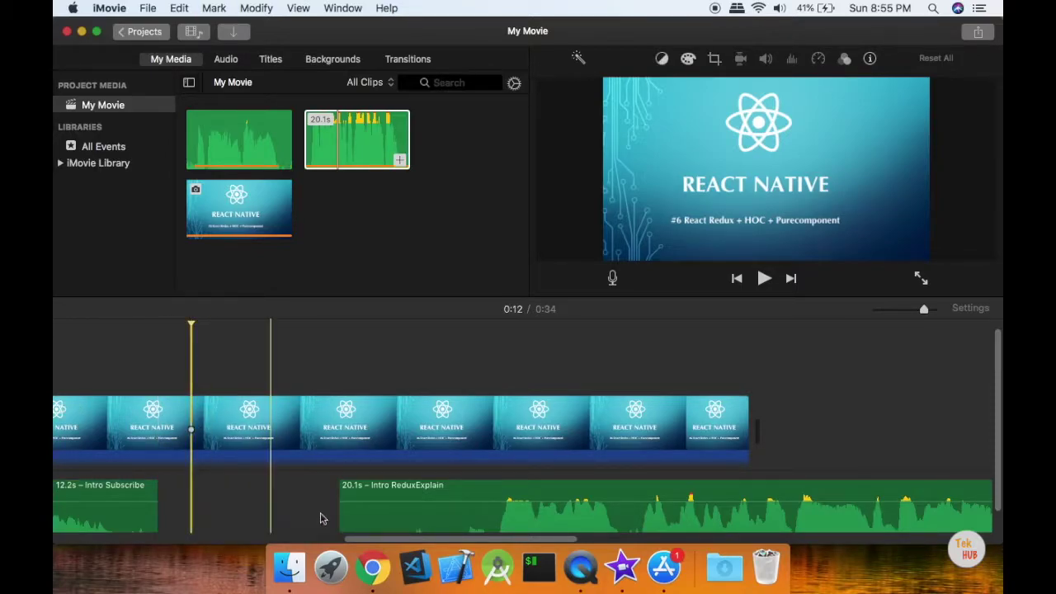
- Split Intro ReduxExplain where the speech begins and delete its silent leading part
left_click(429, 514)
key("space")
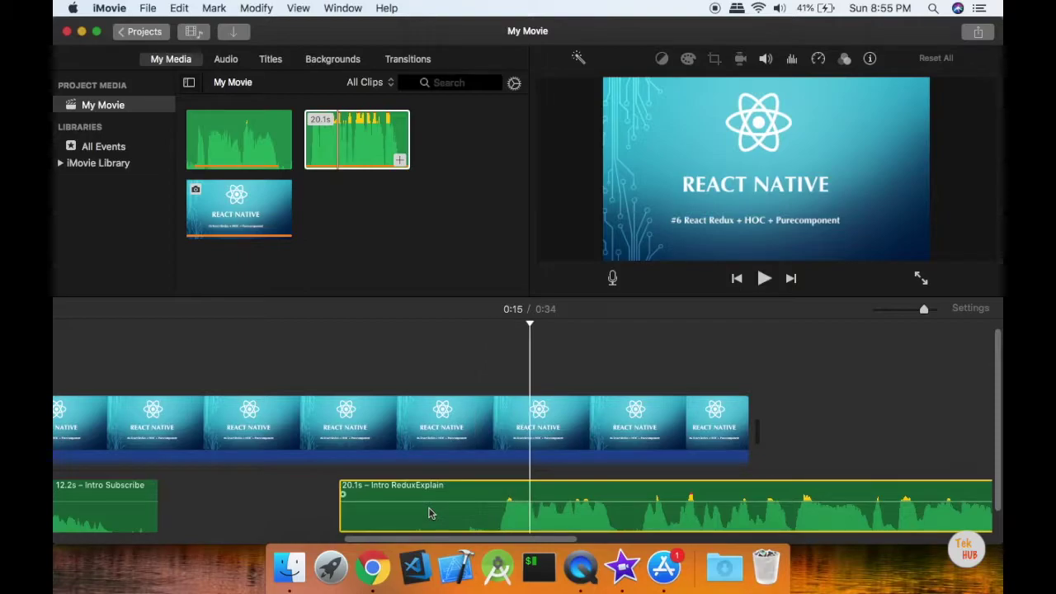
left_click(454, 514)
right_click(454, 514)
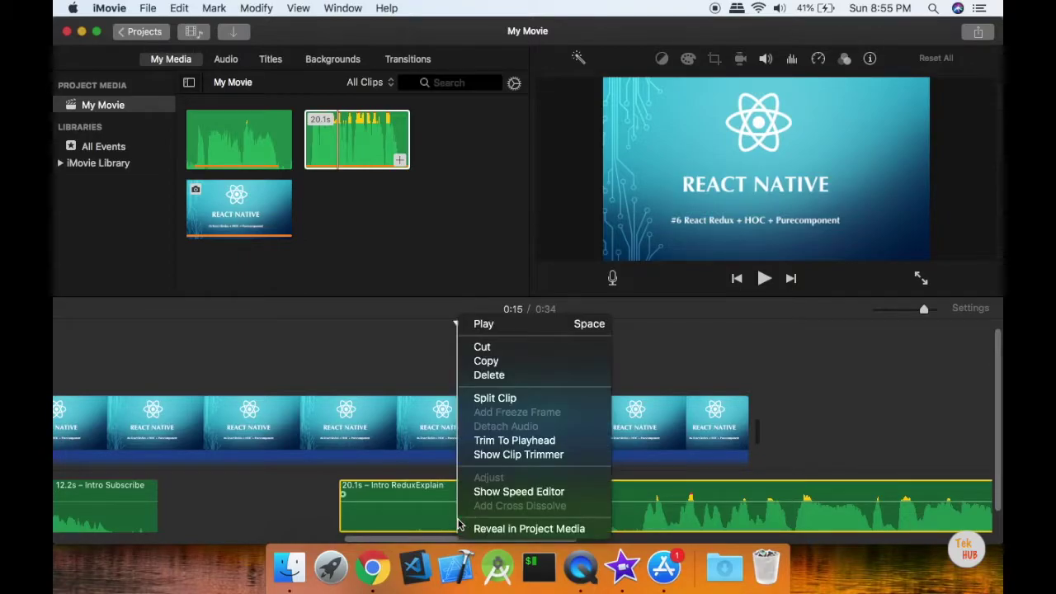
left_click(495, 398)
left_click(384, 514)
key("Delete")
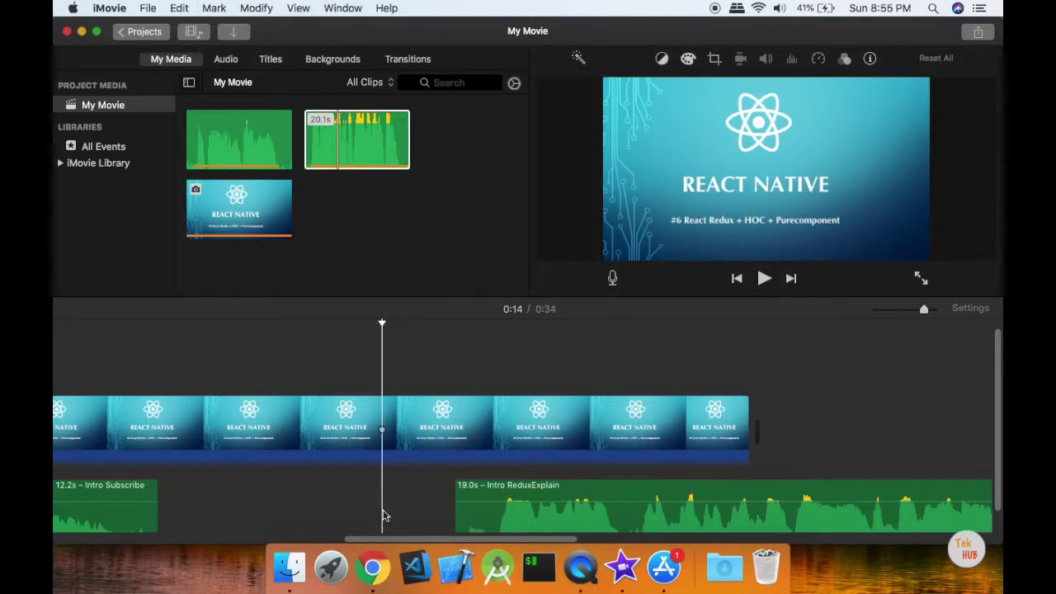
- Move the 19.0s Intro ReduxExplain up against Intro Subscribe and zoom the timeline out
left_click(607, 516)
left_click_drag(584, 526, 288, 520)
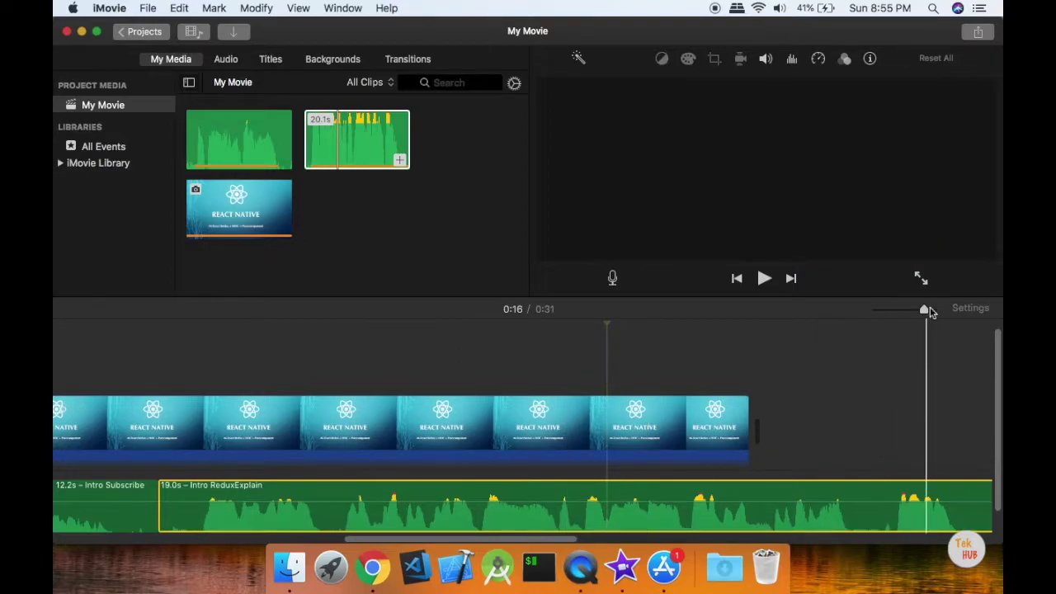
left_click(908, 312)
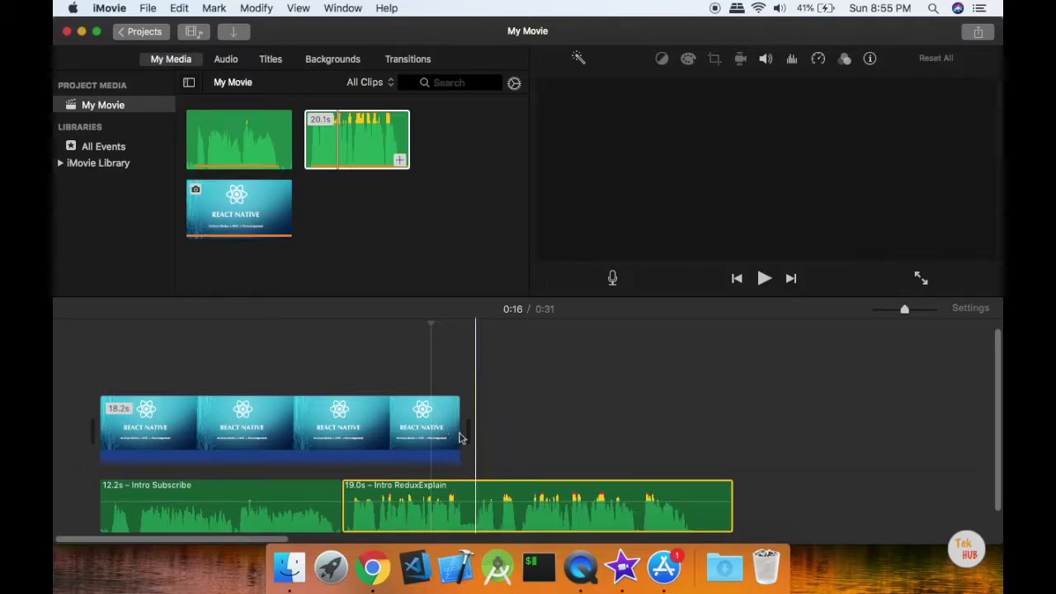
- Extend the React Native title clip to 29.7s and review the end of the Intro ReduxExplain narration
left_click_drag(459, 432, 721, 429)
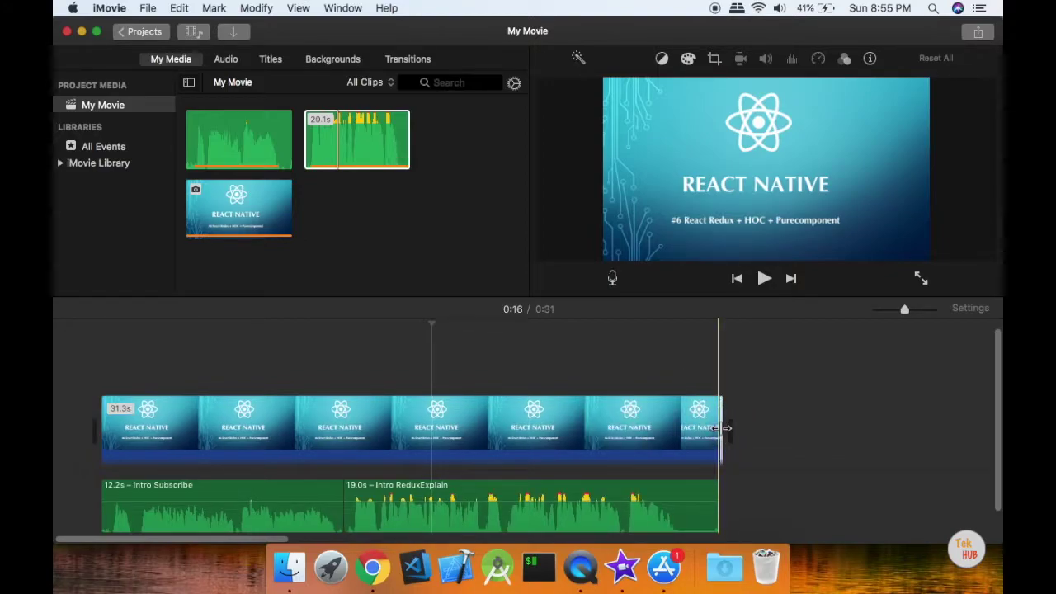
left_click(687, 523)
key("space")
key("space")
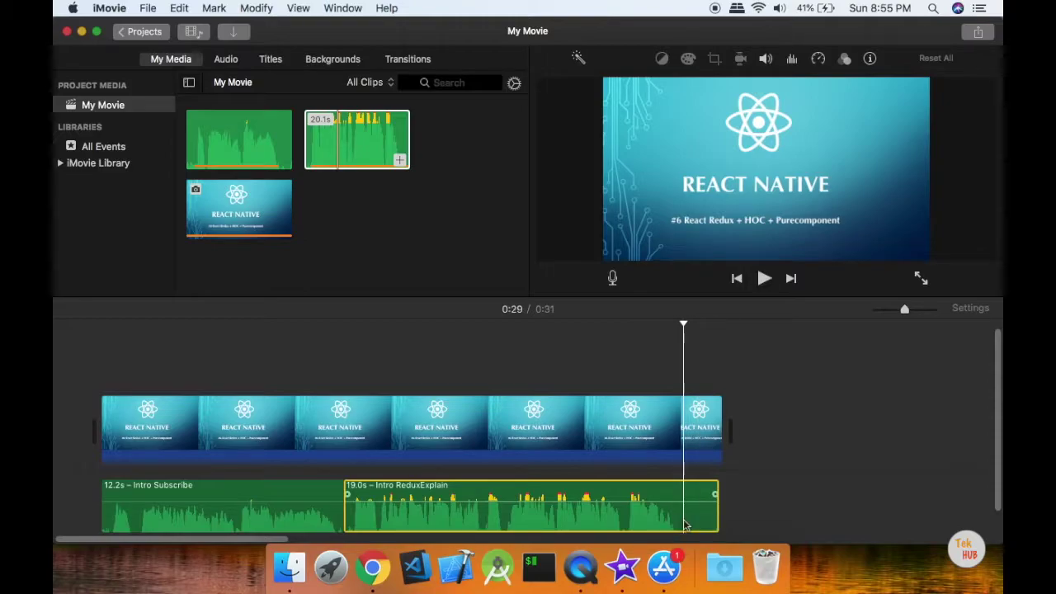
key("space")
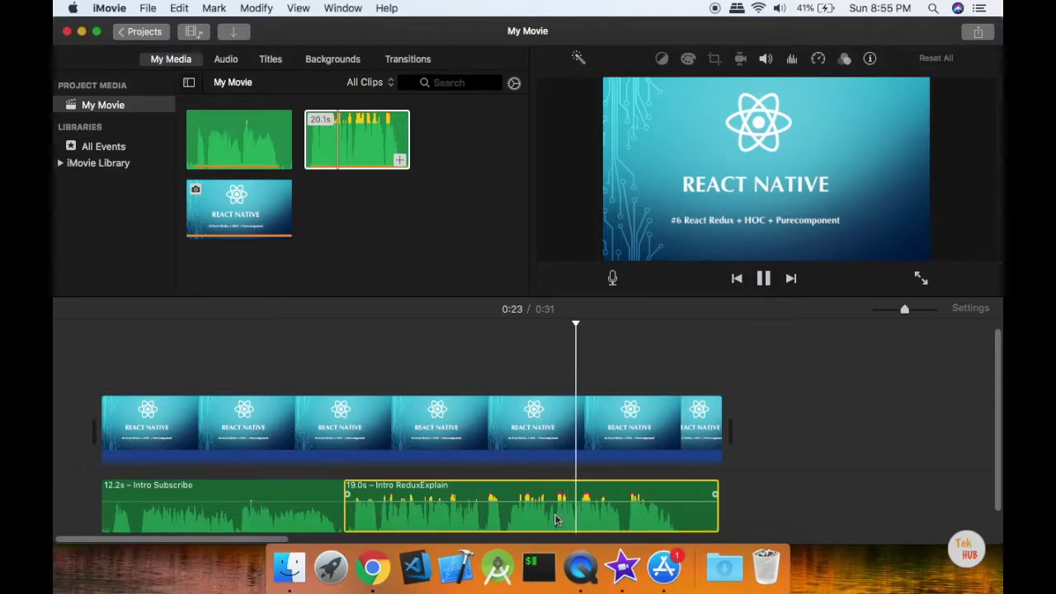
key("space")
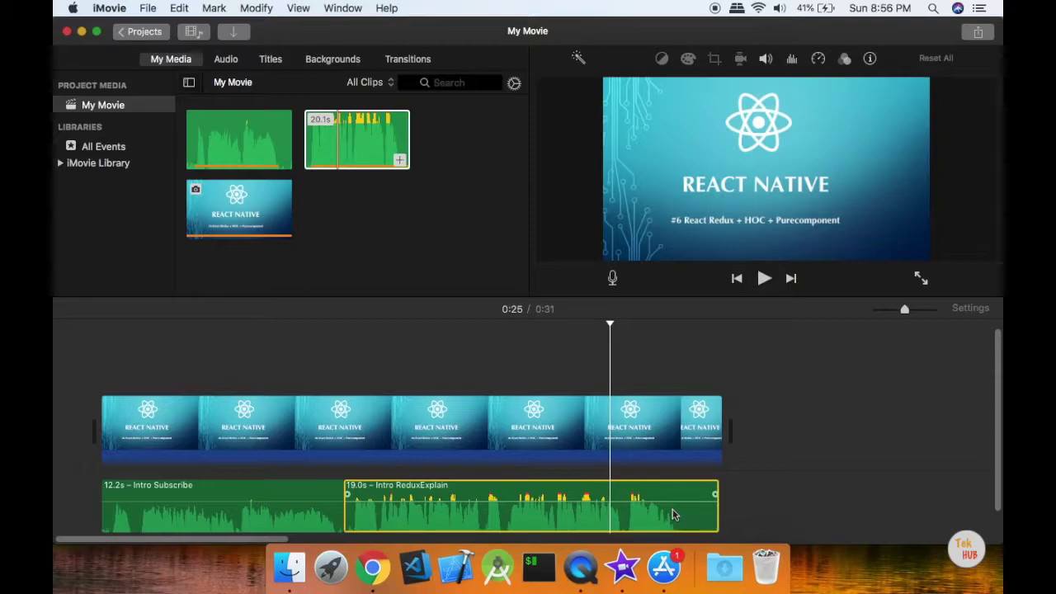
- Split the Intro ReduxExplain narration at 0:29 and delete its trailing 1.6s piece
left_click(686, 513)
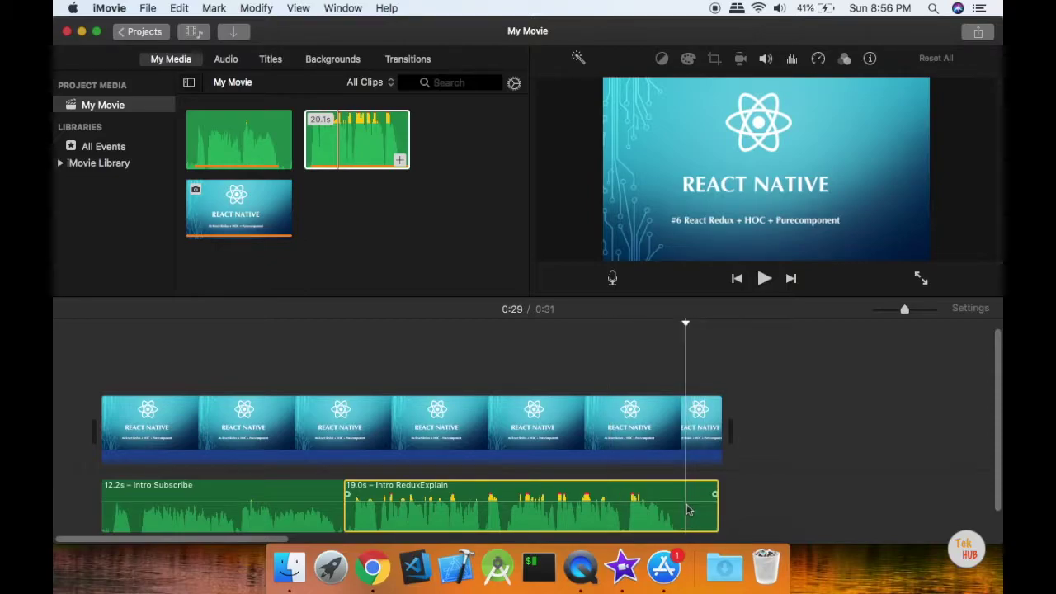
right_click(689, 512)
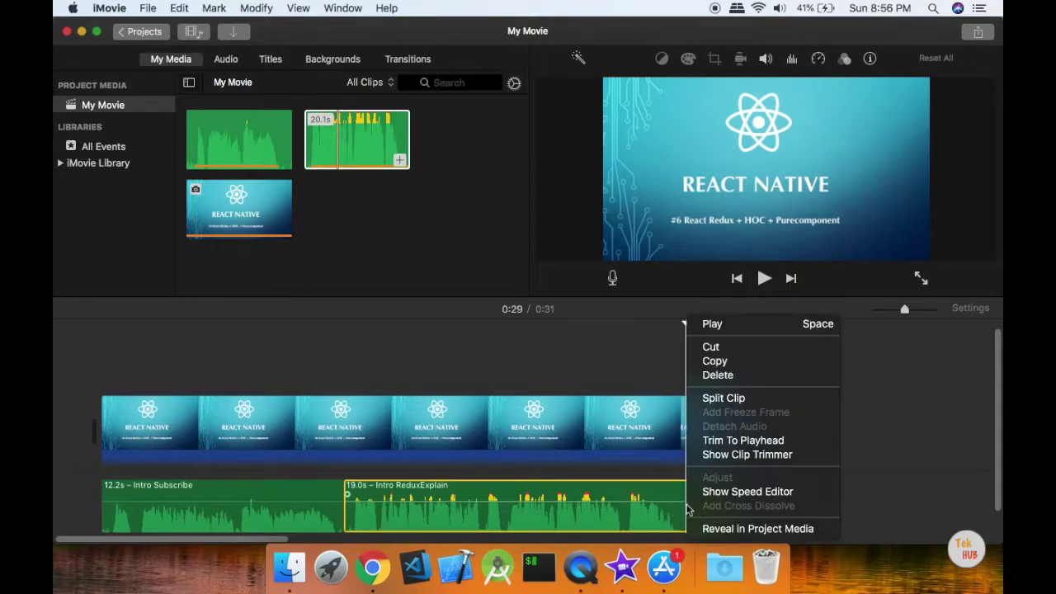
left_click(721, 398)
left_click(697, 513)
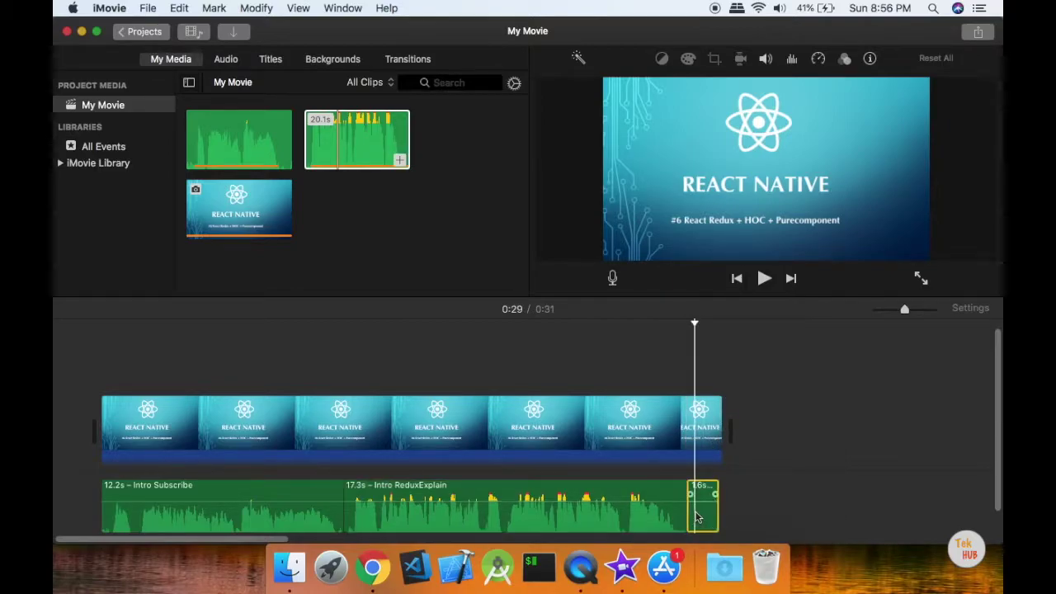
key("Delete")
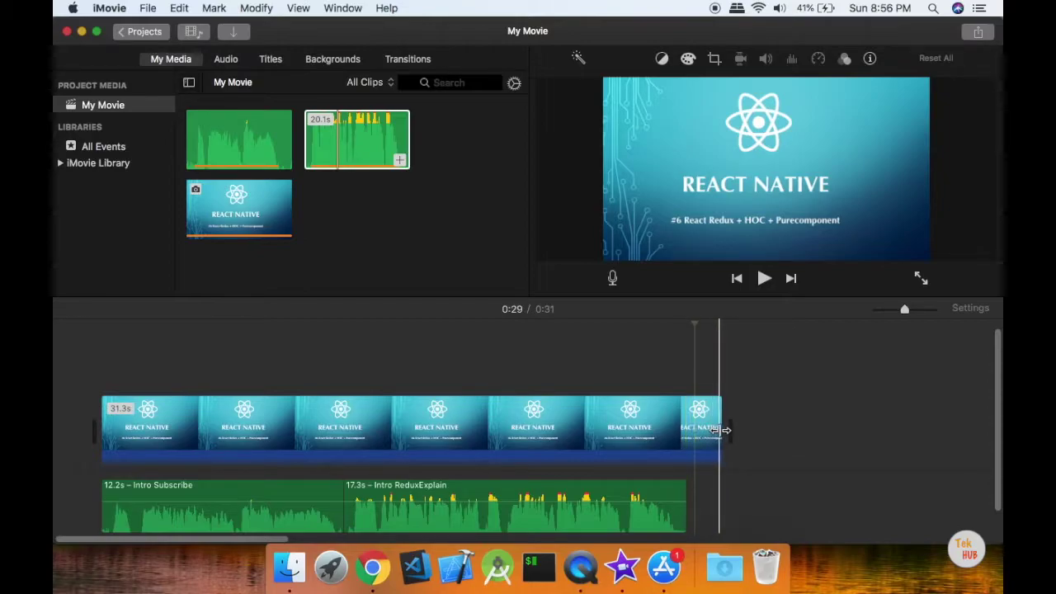
- Trim the title clip to 29.5s to match the audio and play the project back
left_click_drag(721, 430, 689, 432)
left_click(167, 442)
key("space")
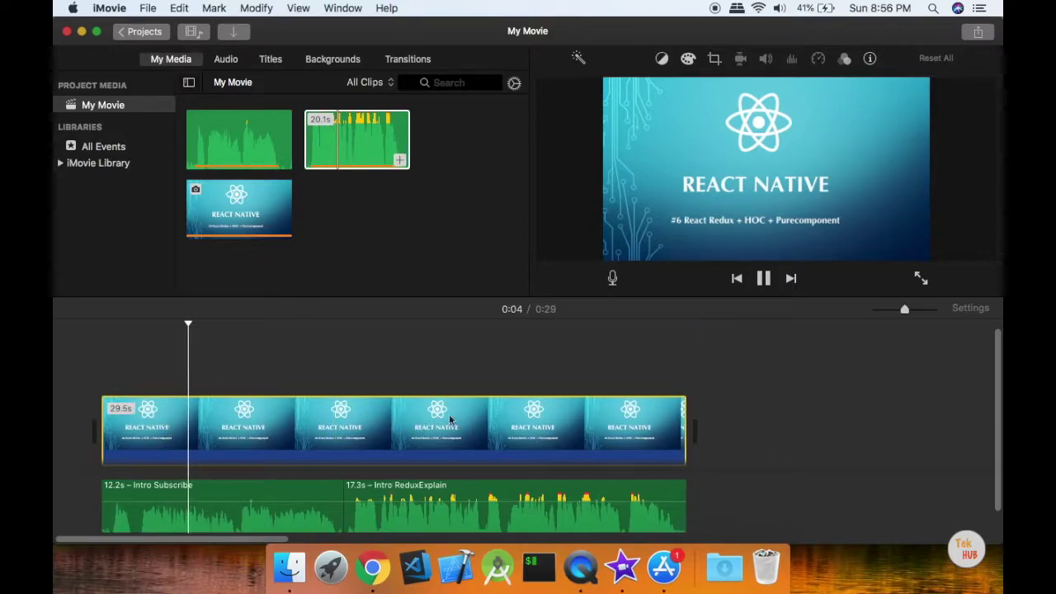
left_click(510, 353)
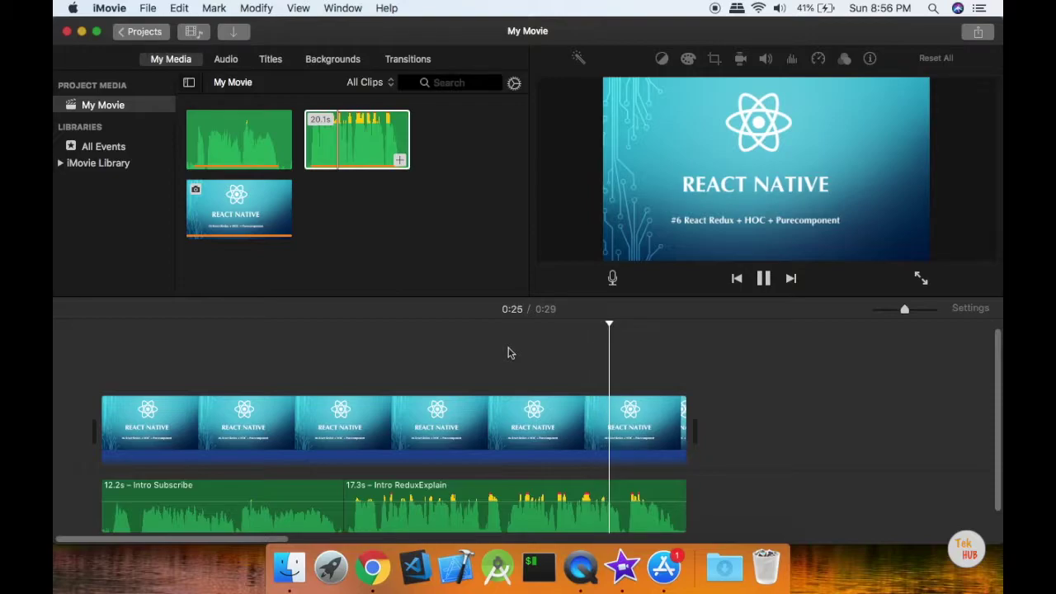
key("space")
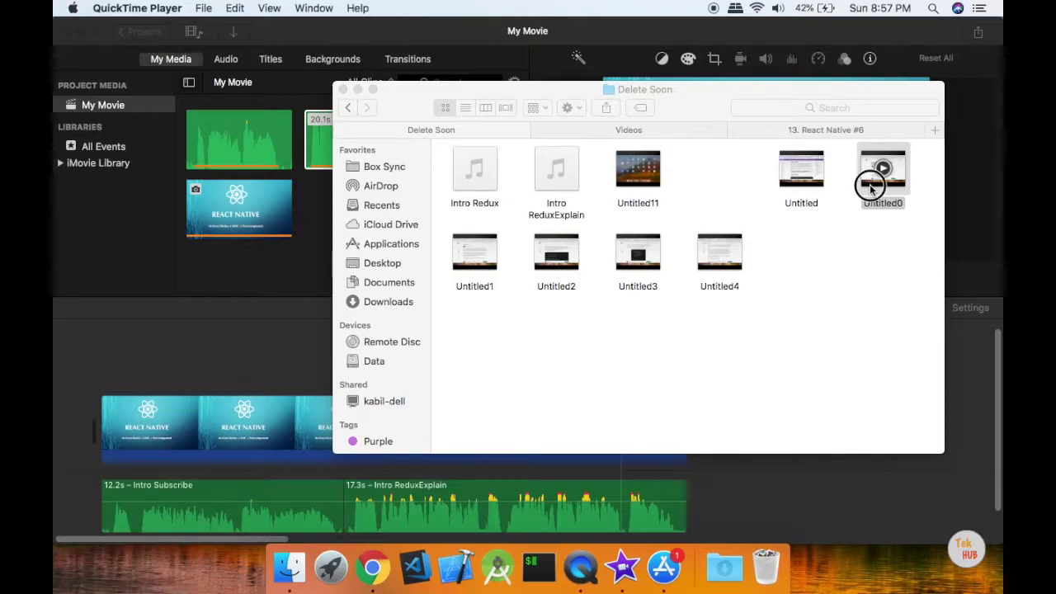
- Import the Untitled0 screen recording from Finder and place it after the React Native title
left_click_drag(870, 188, 296, 271)
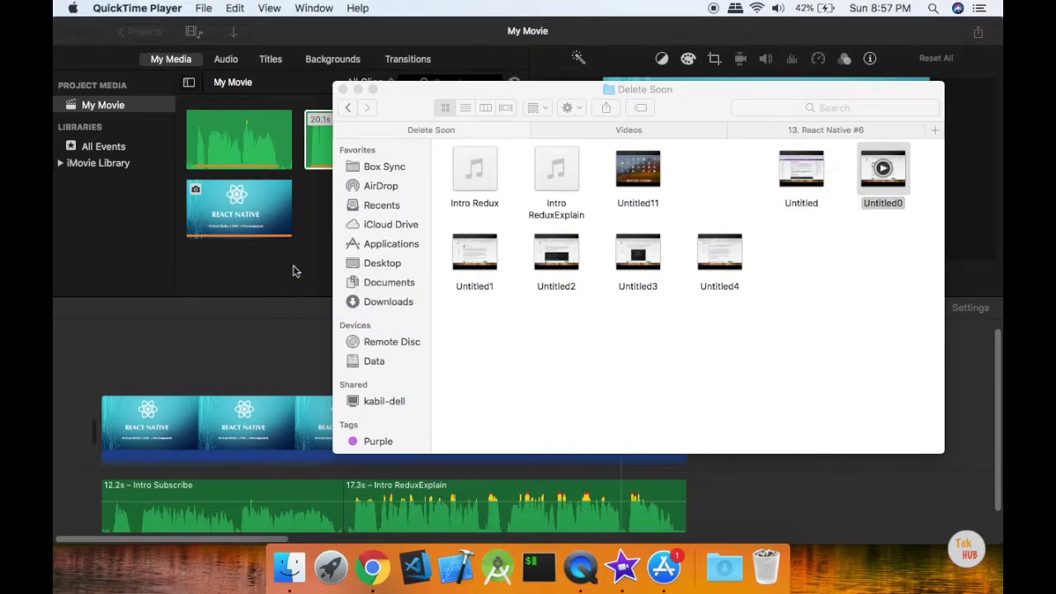
left_click(296, 270)
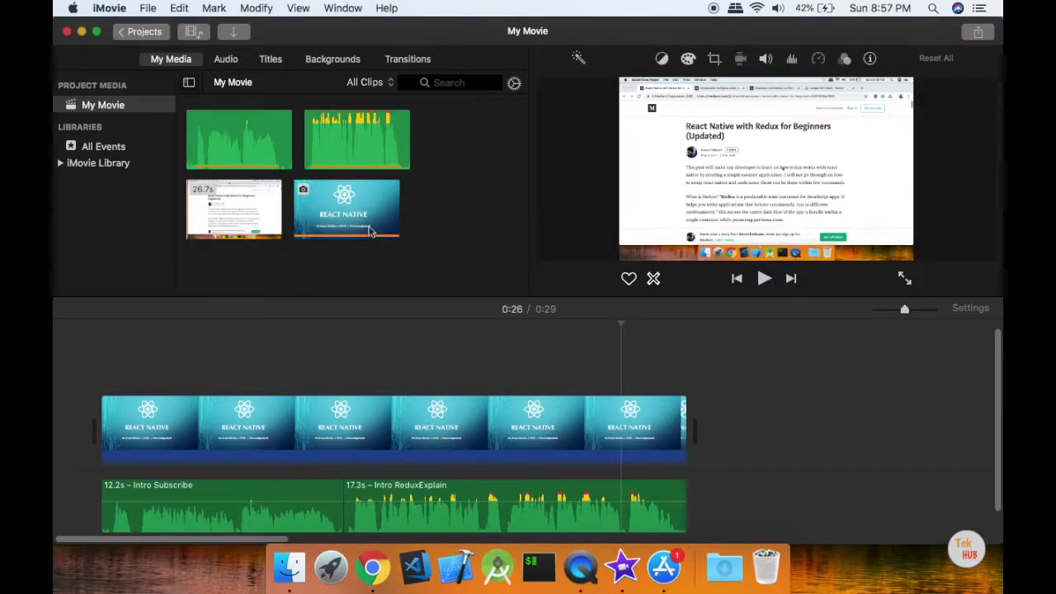
left_click(369, 231)
left_click_drag(254, 223, 707, 435)
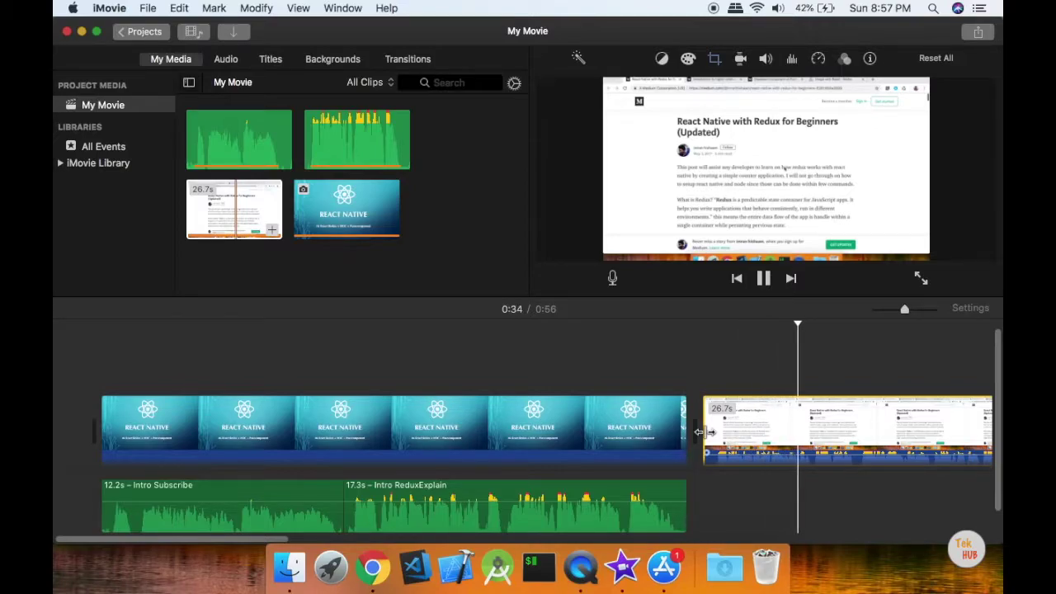
key("space")
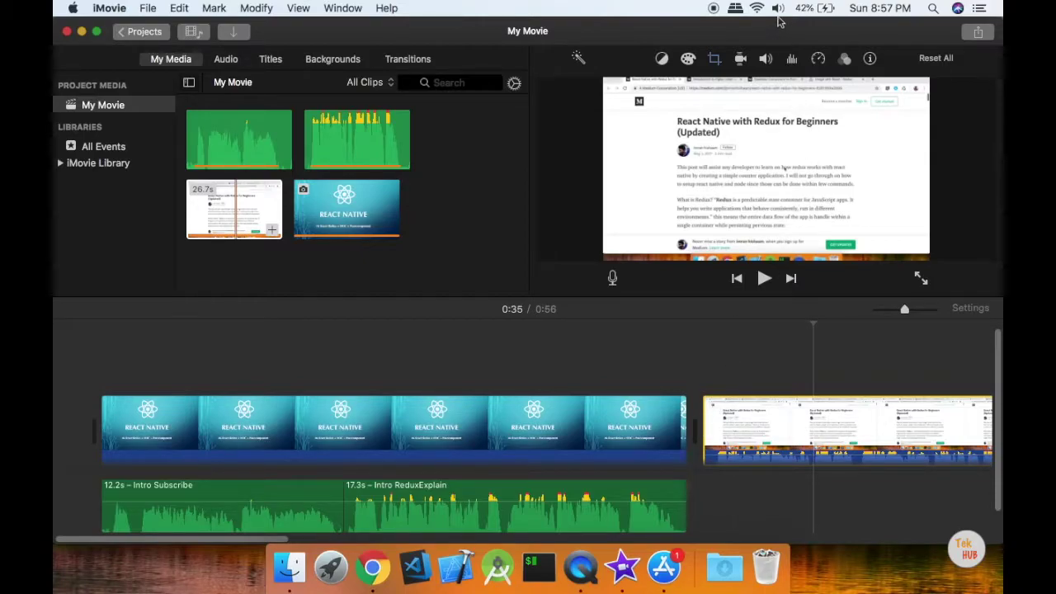
key("XF86AudioRaiseVolume")
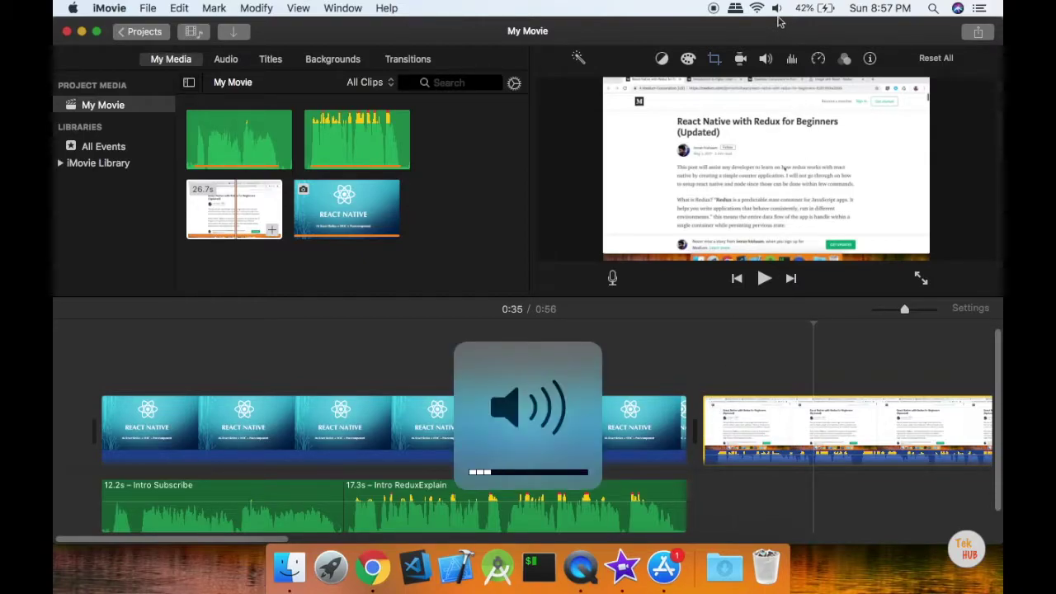
key("space")
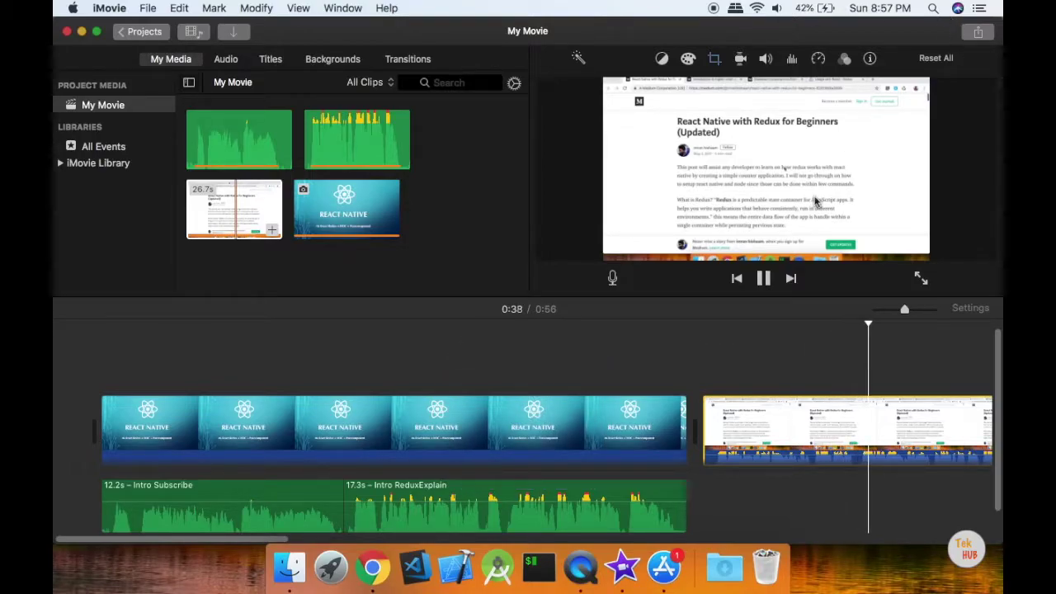
right_click(771, 431)
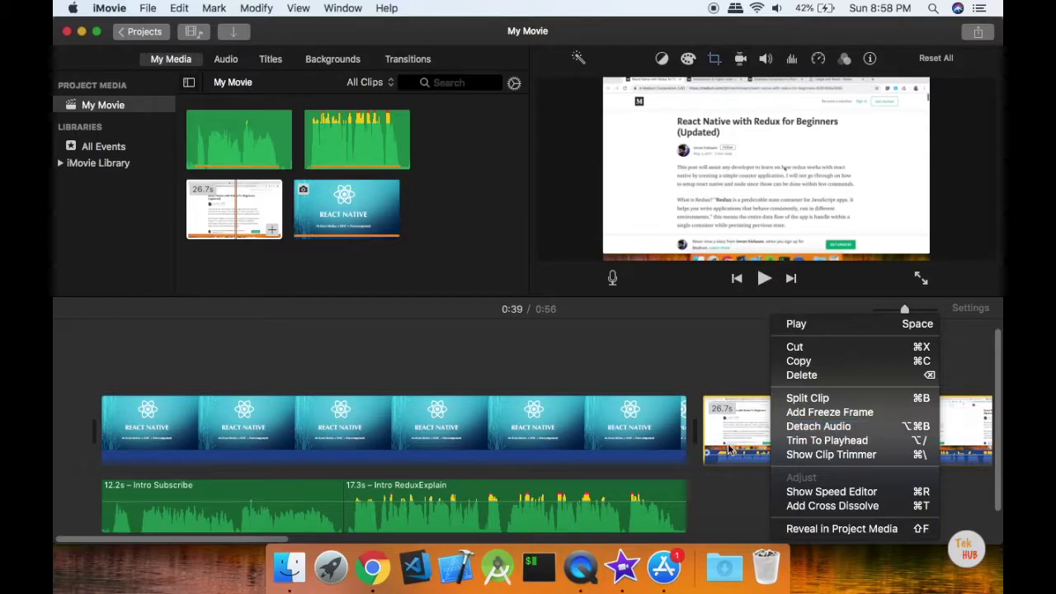
left_click(732, 514)
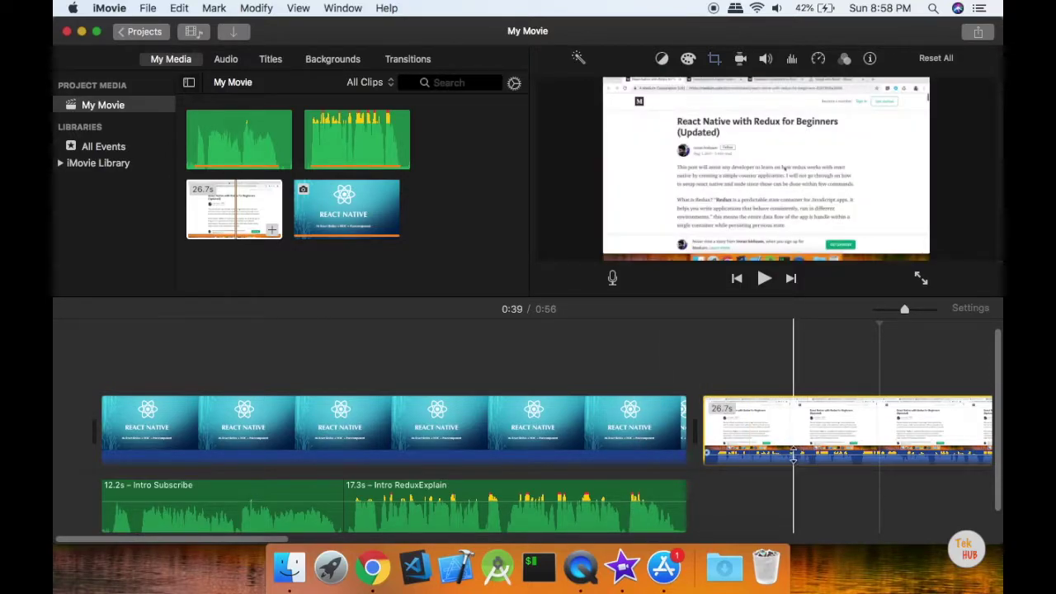
mouse_move(793, 456)
left_mouse_down()
mouse_move(792, 415)
mouse_move(798, 458)
left_mouse_up()
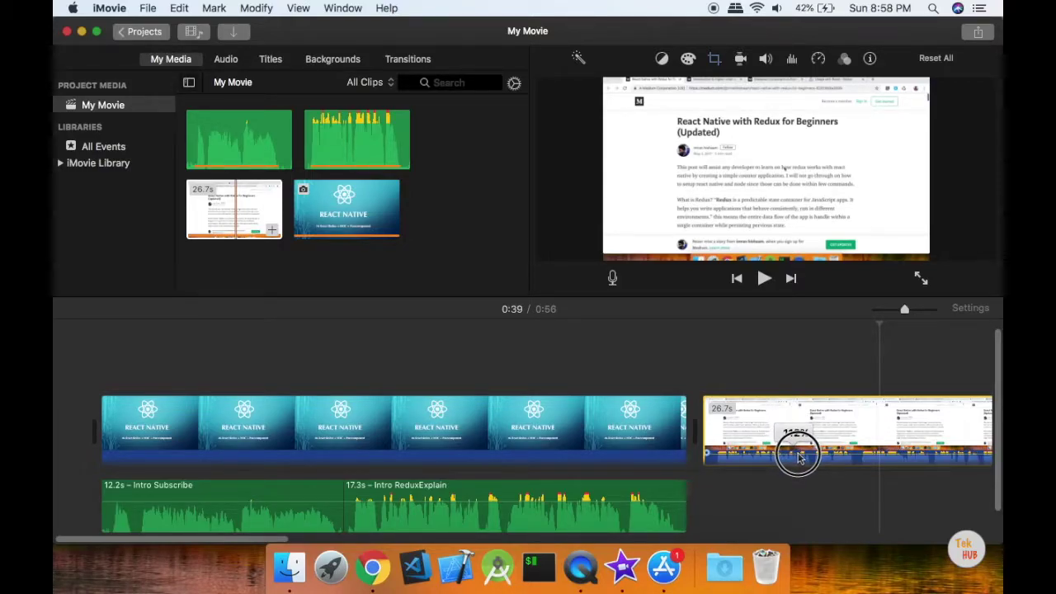
left_click_drag(798, 458, 798, 458)
left_click_drag(798, 460, 798, 459)
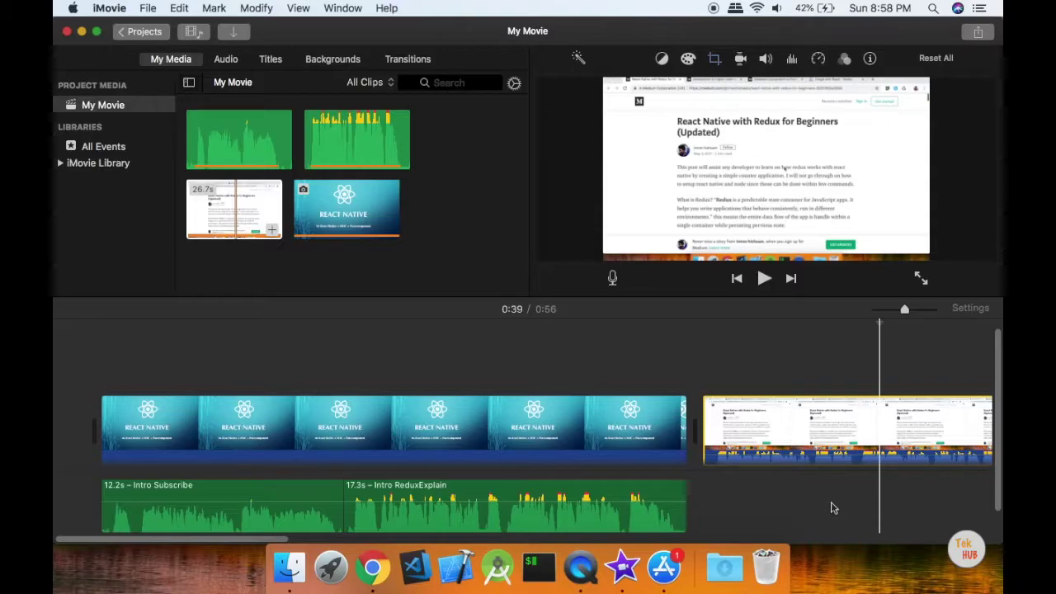
- Play the end of the screen recording from 0:52 to find where to cut
key("Delete")
key("super+z")
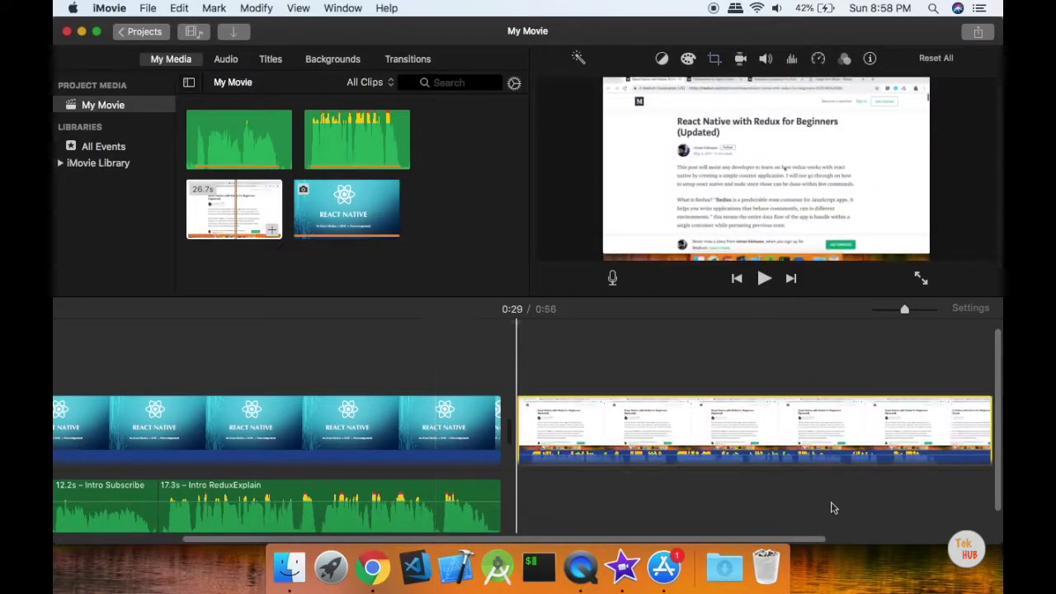
scroll(832, 508, "right", 3)
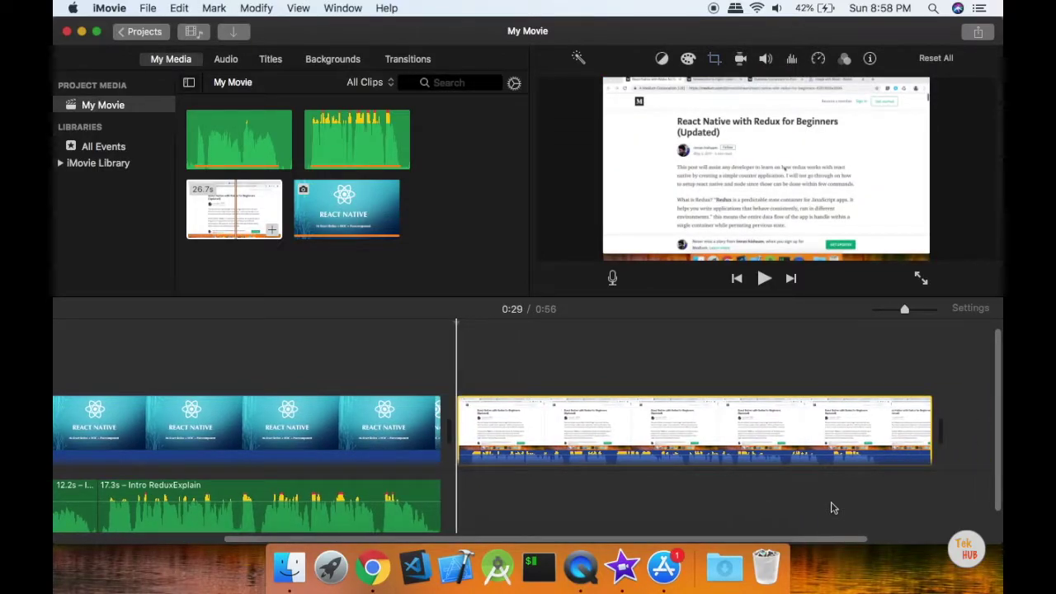
left_click(861, 467)
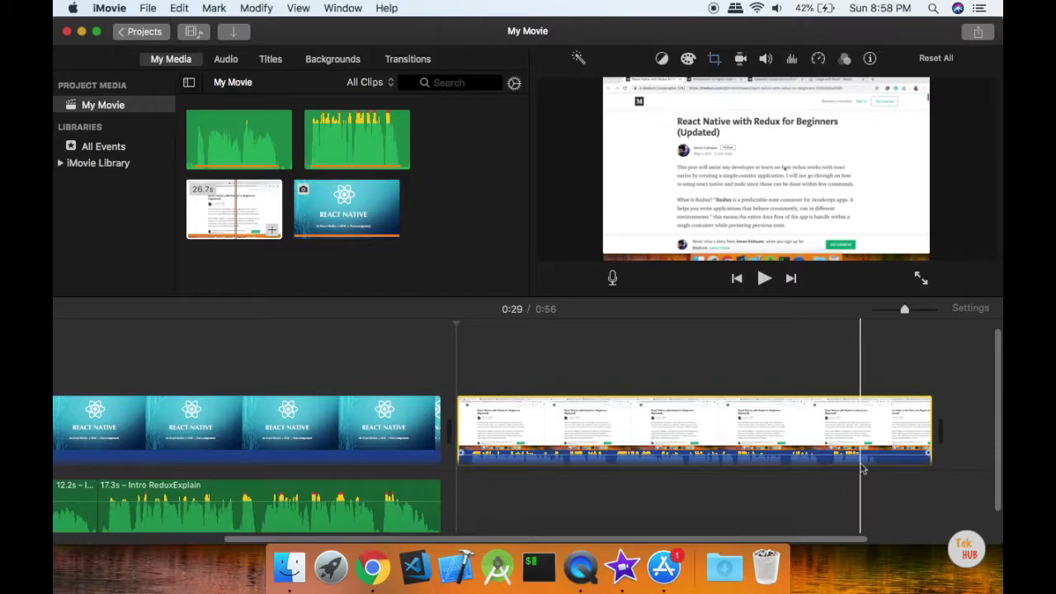
key("space")
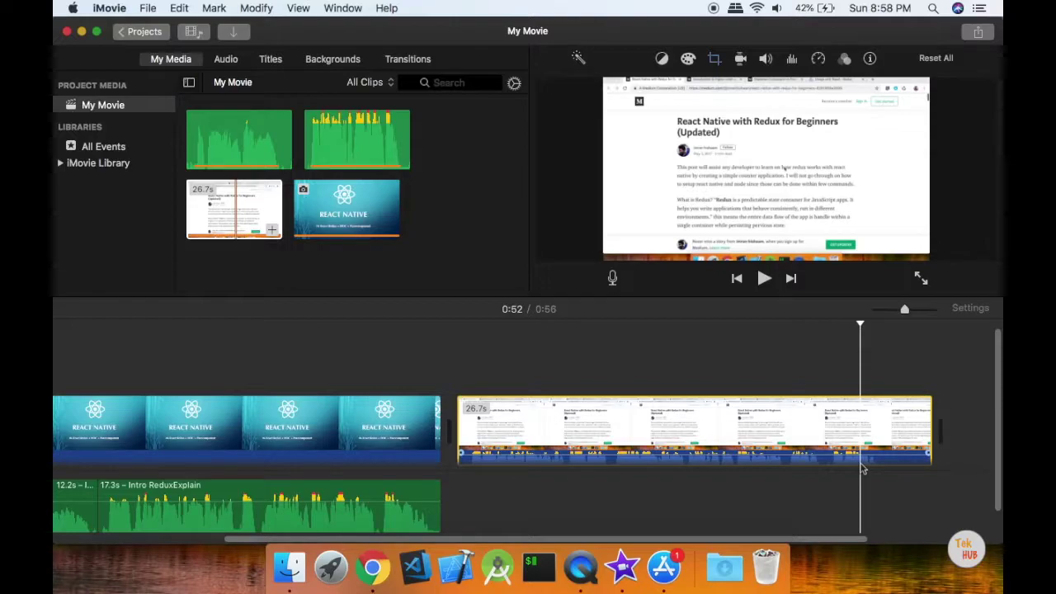
key("space")
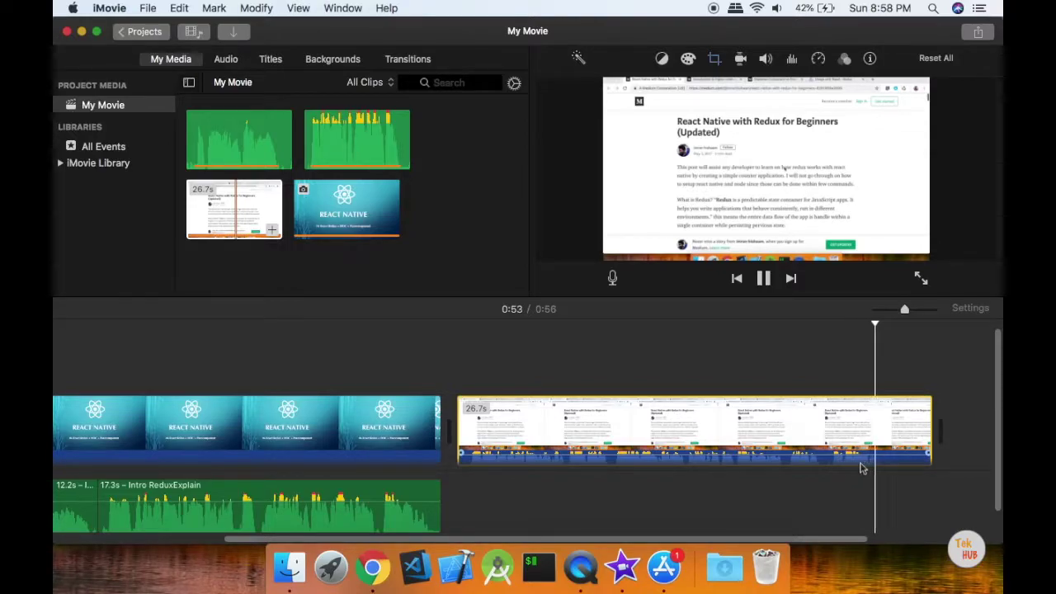
key("space")
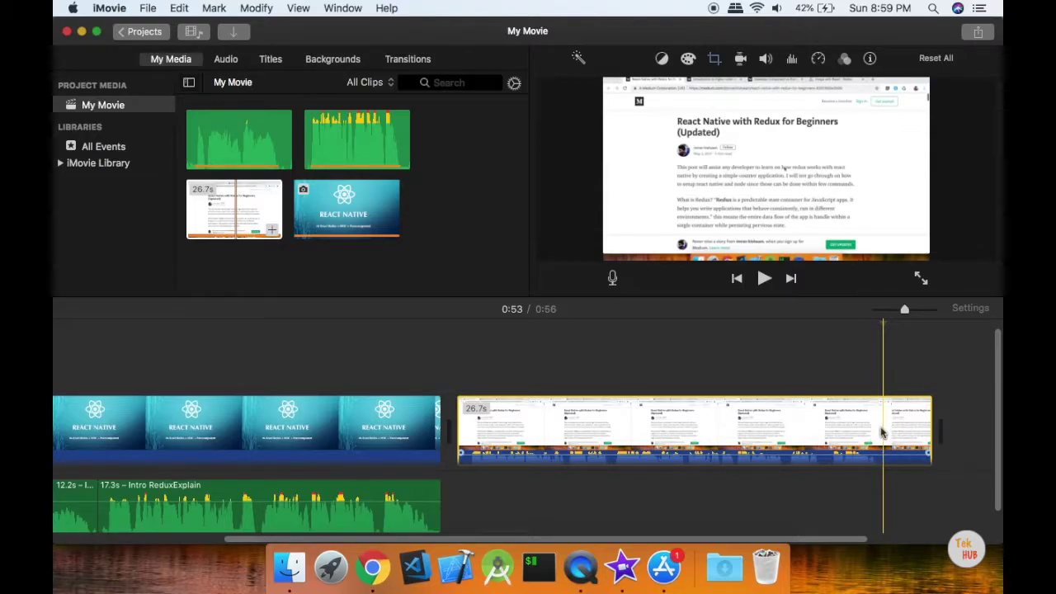
- Split the recording at the playhead, delete the 2.7s tail, and replay from the title
right_click(881, 433)
left_click(848, 398)
left_click(916, 444)
key("Delete")
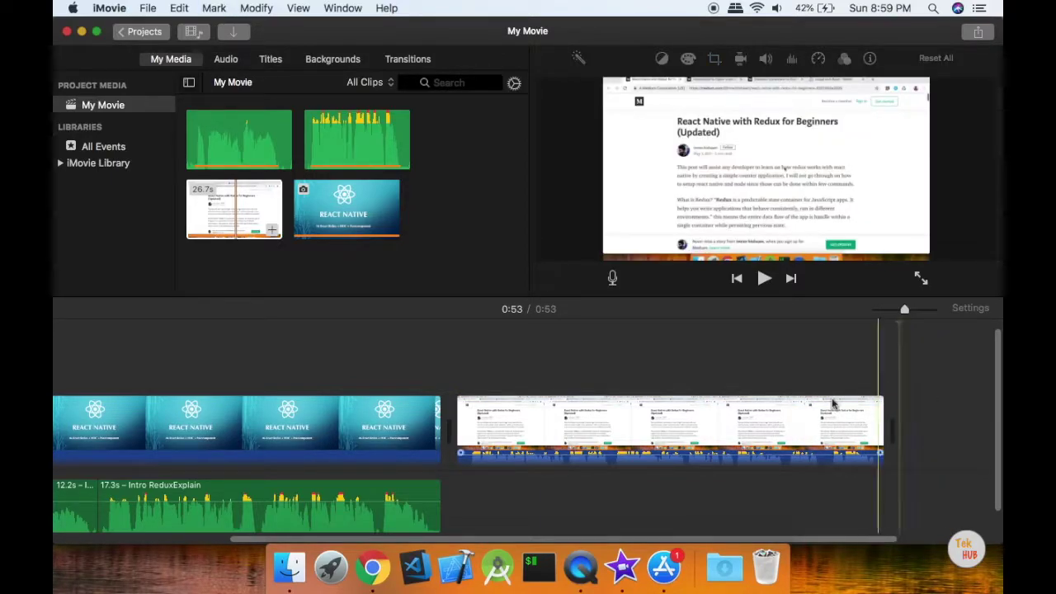
left_click(401, 418)
key("space")
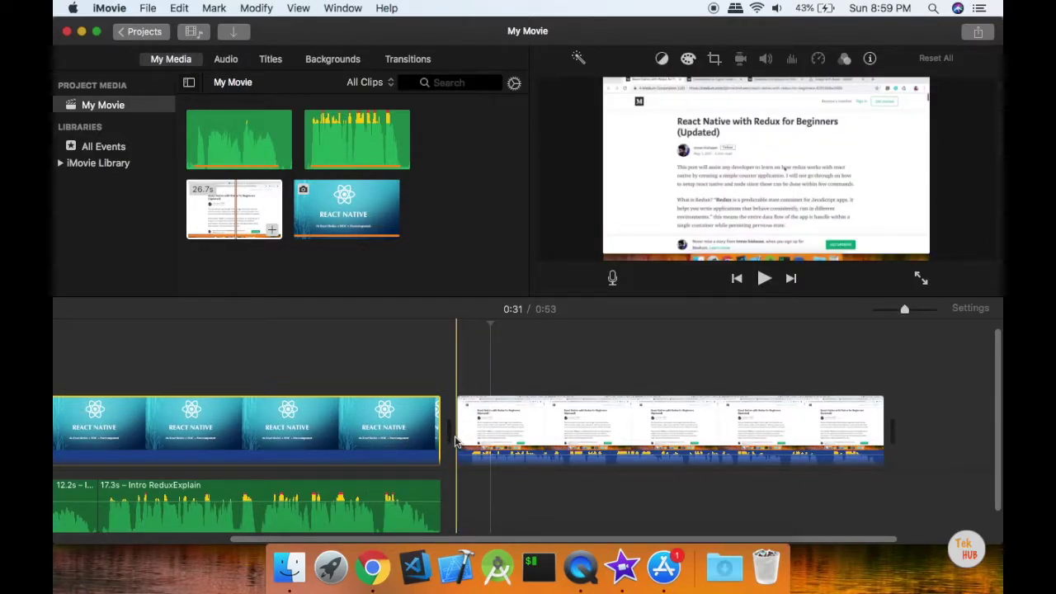
- Set the screen recording's crop style to Fit
left_click(538, 429)
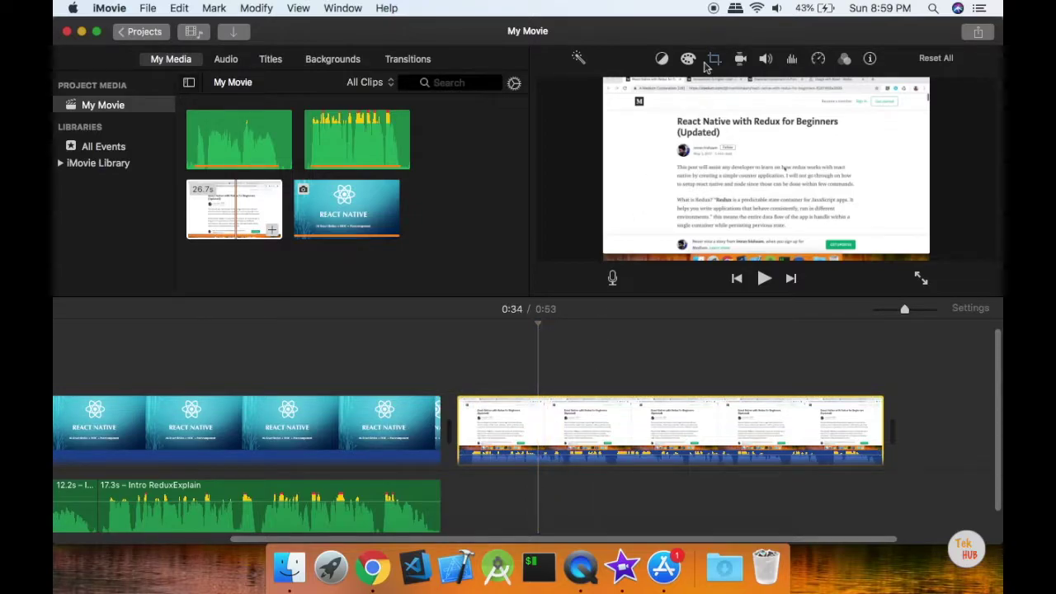
left_click(713, 60)
left_click(586, 88)
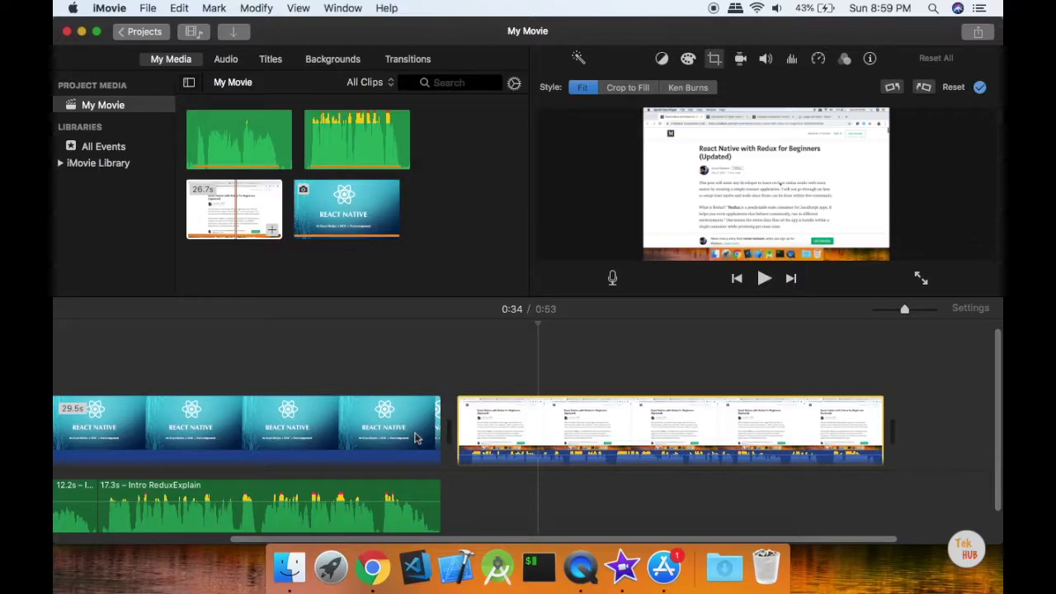
- Place a Page Curl Right transition between the React Native title and the recording
left_click(414, 429)
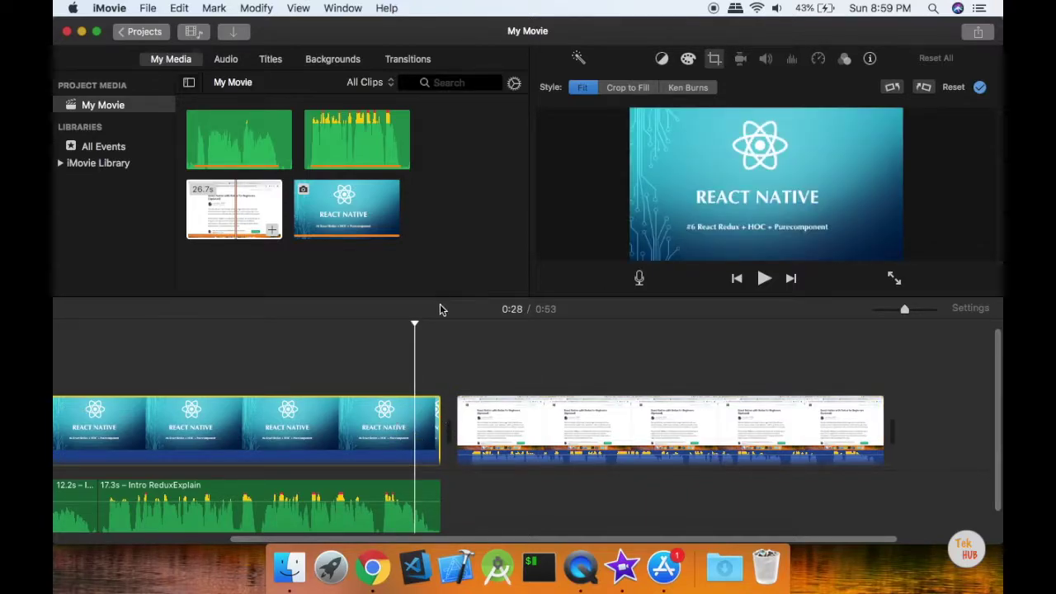
left_click(411, 60)
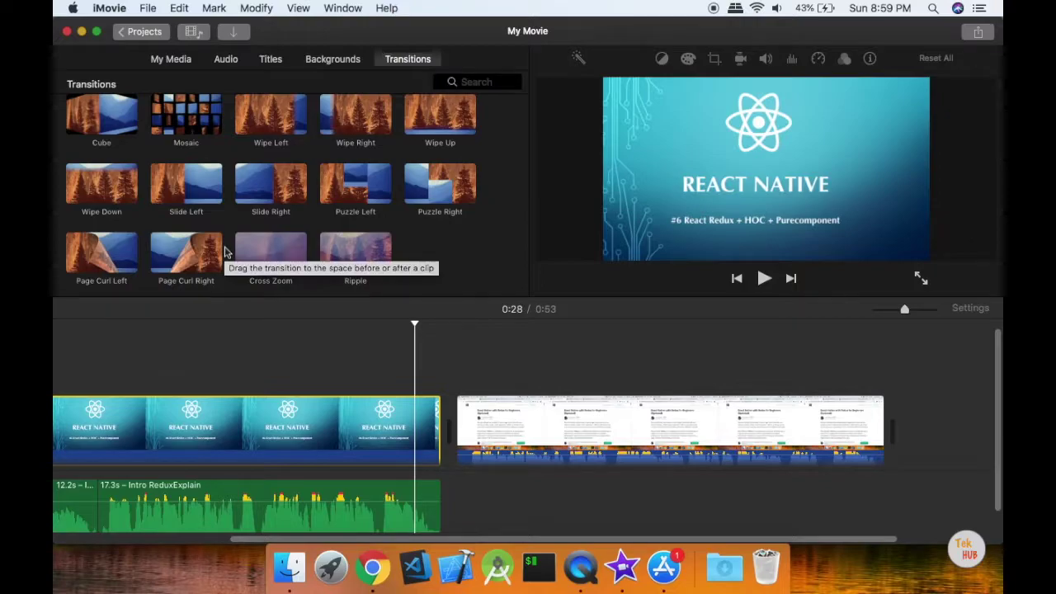
left_click(185, 261)
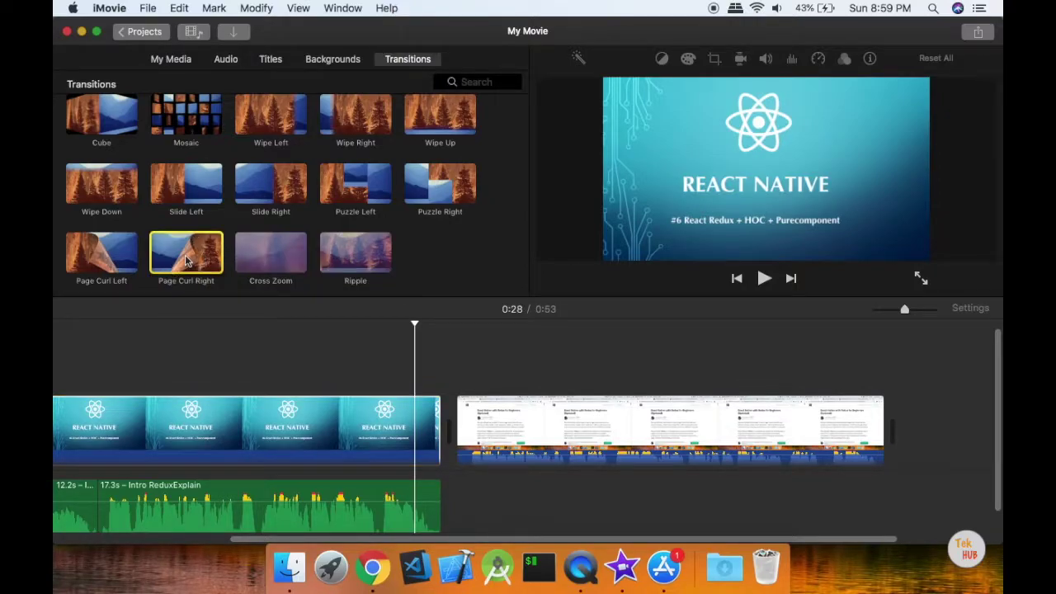
left_click_drag(185, 261, 425, 435)
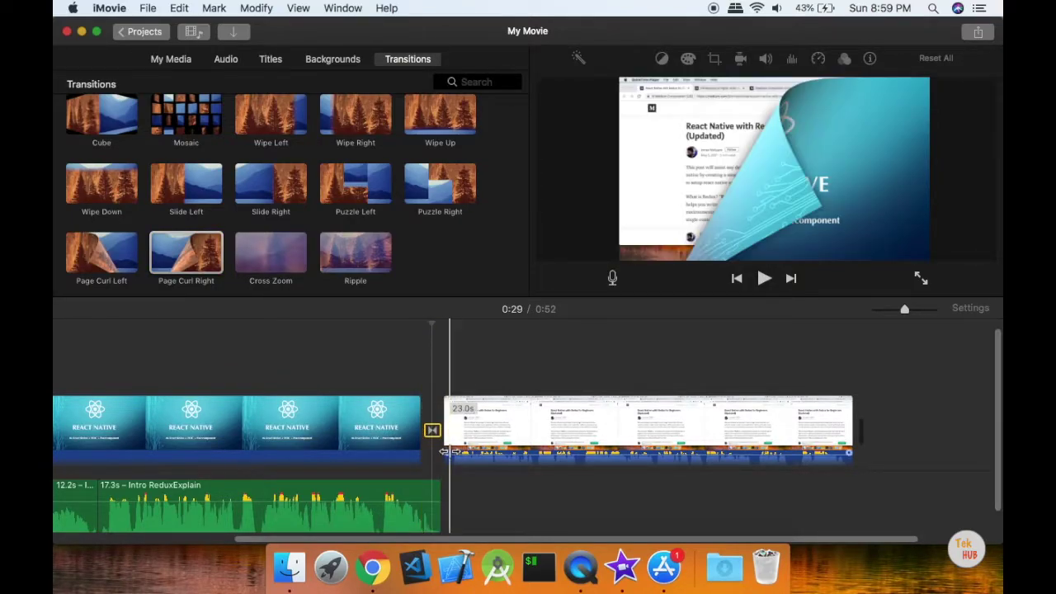
- Preview the Page Curl Right transition twice, then undo it
left_click(394, 435)
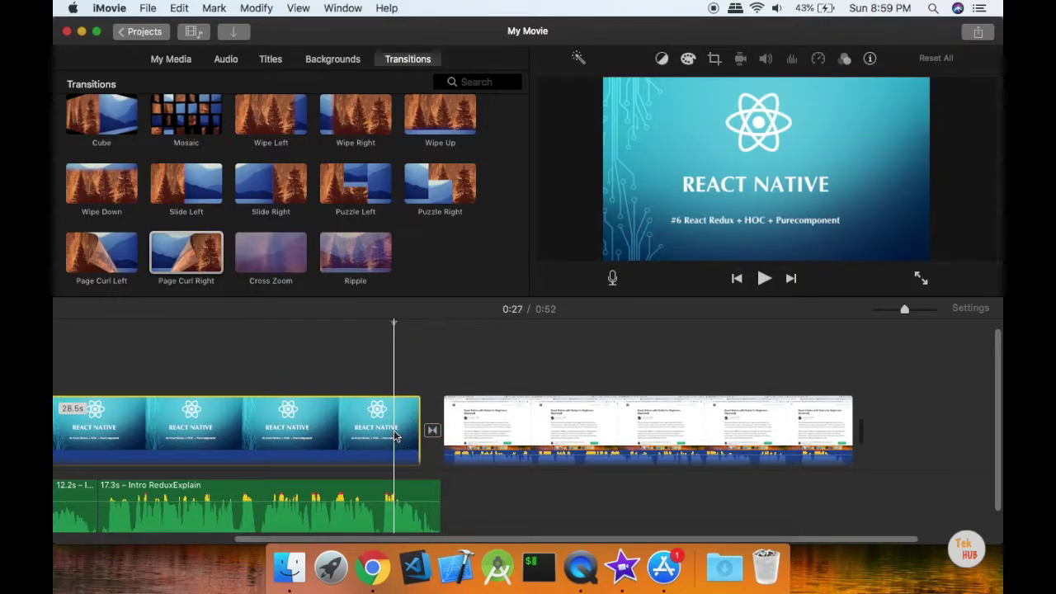
left_click(359, 430)
key("space")
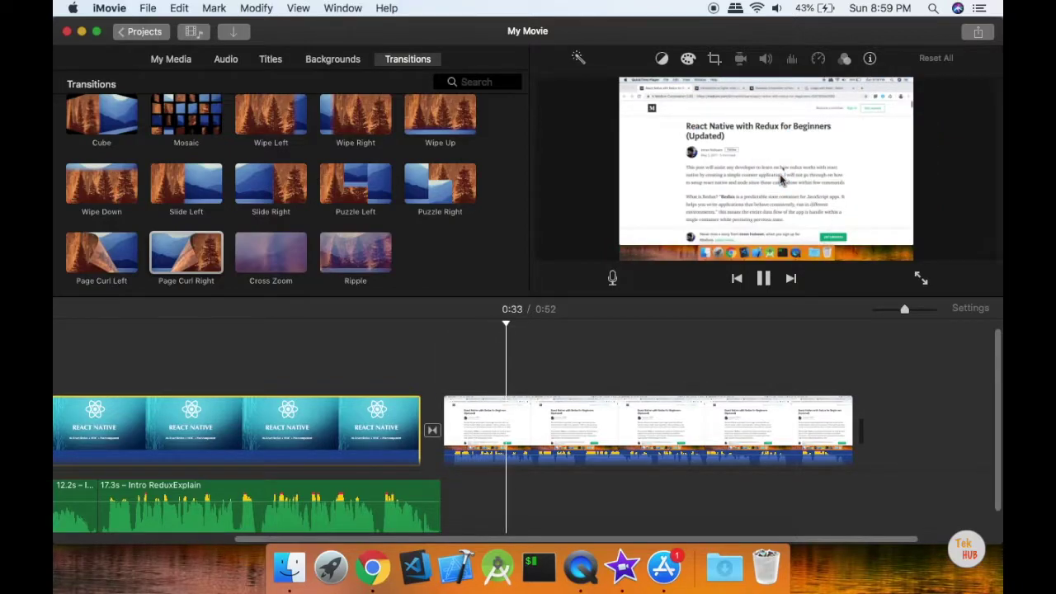
key("space")
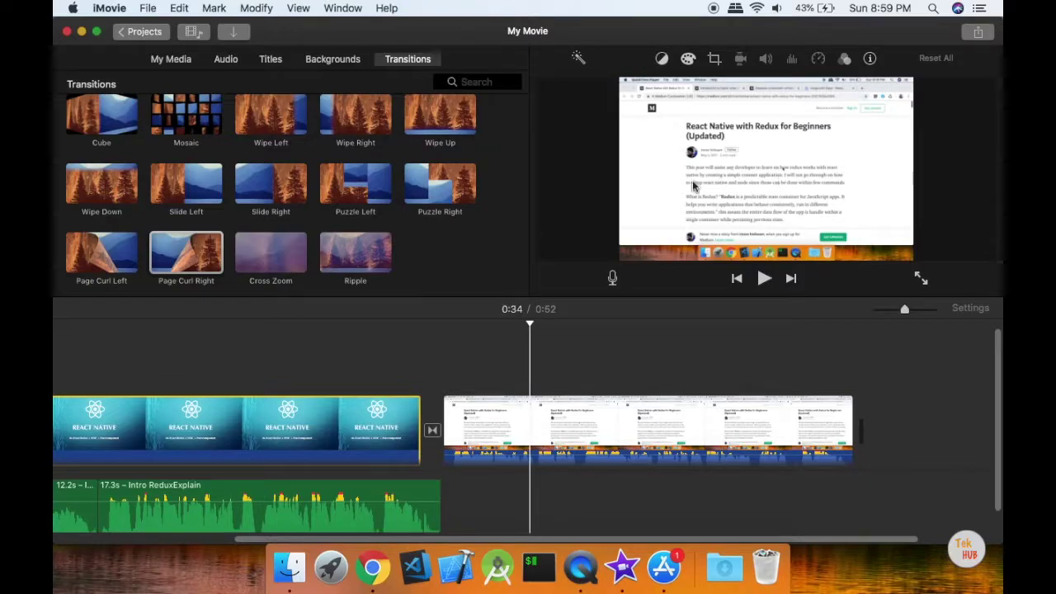
left_click(387, 371)
key("space")
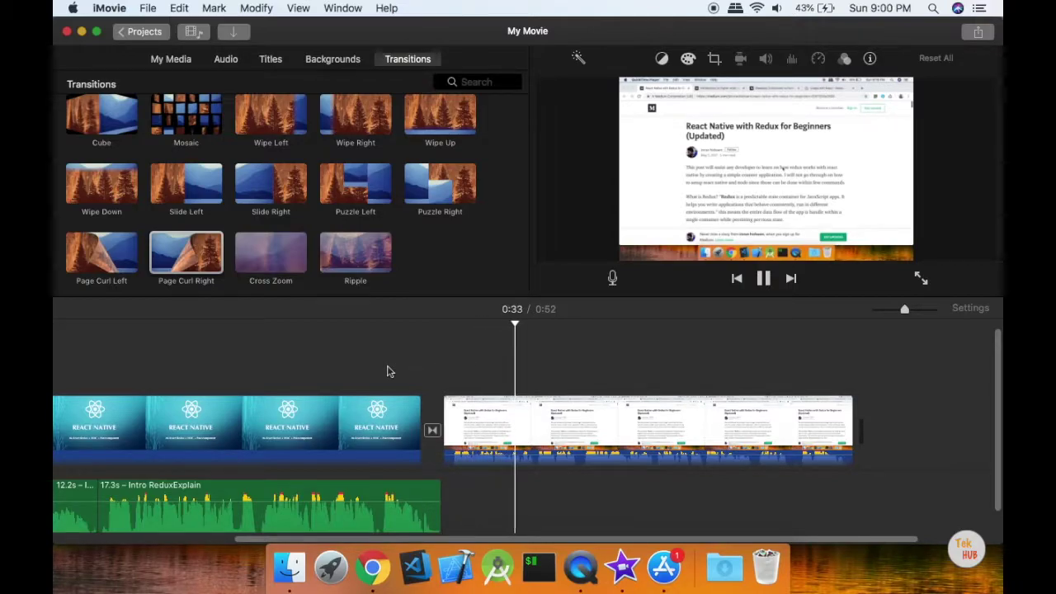
key("super+z")
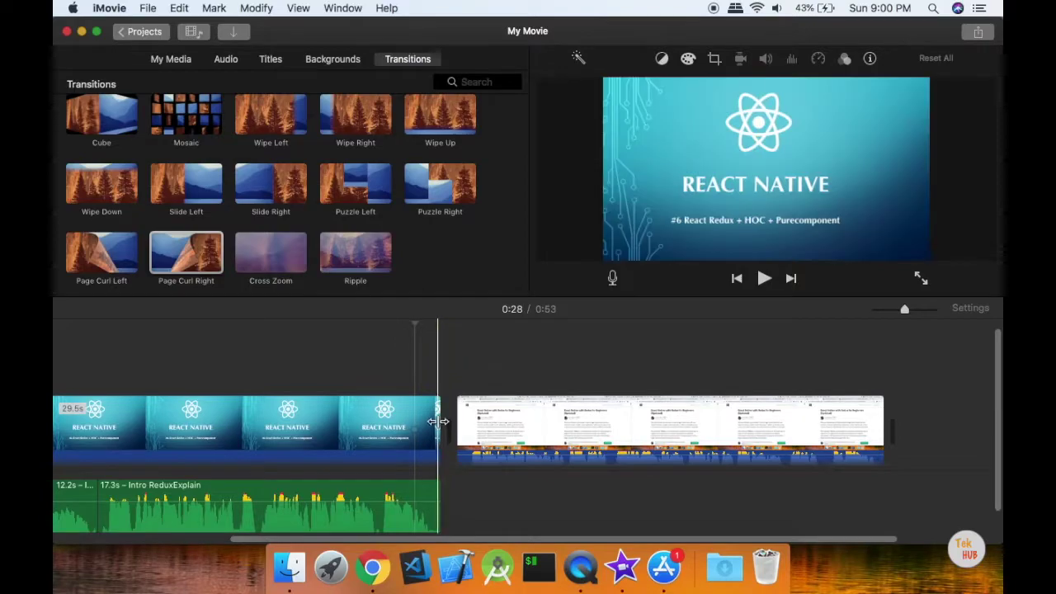
- Extend the React Native title clip to 30.4s and preview the cut into the recording
left_click_drag(438, 421, 457, 425)
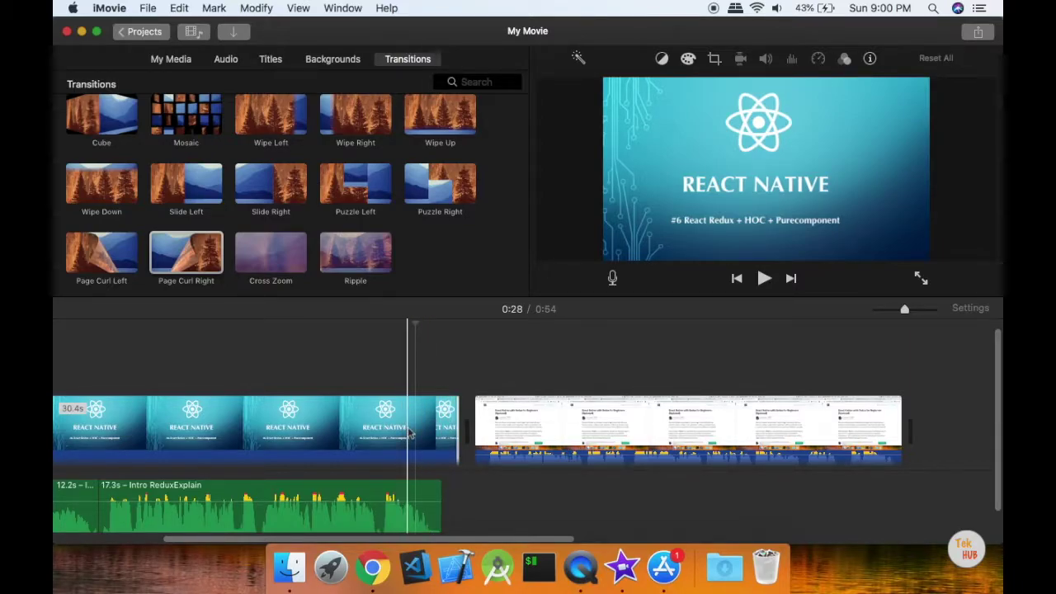
key("space")
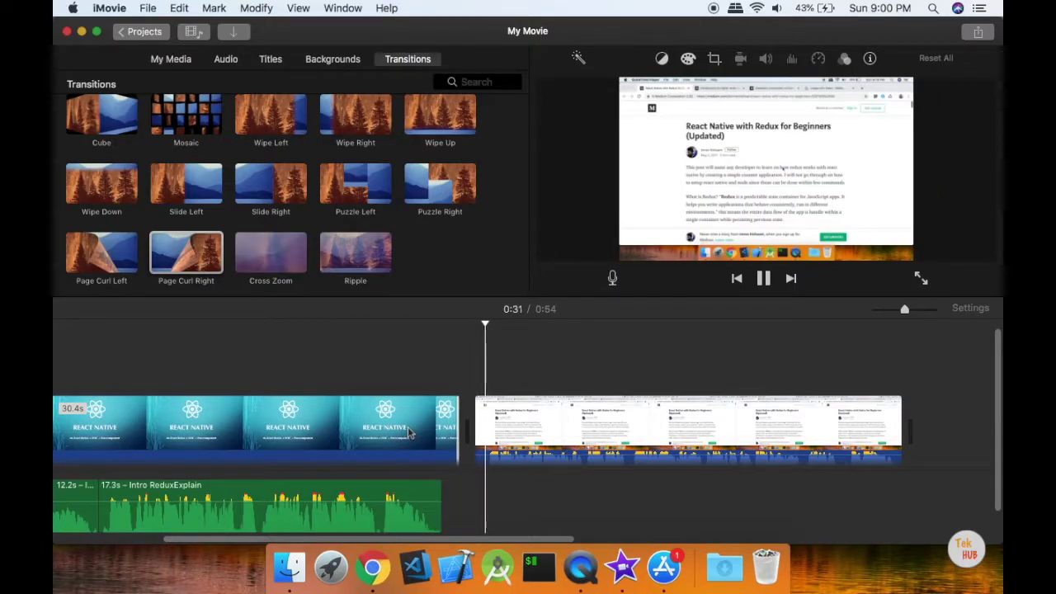
left_click(424, 373)
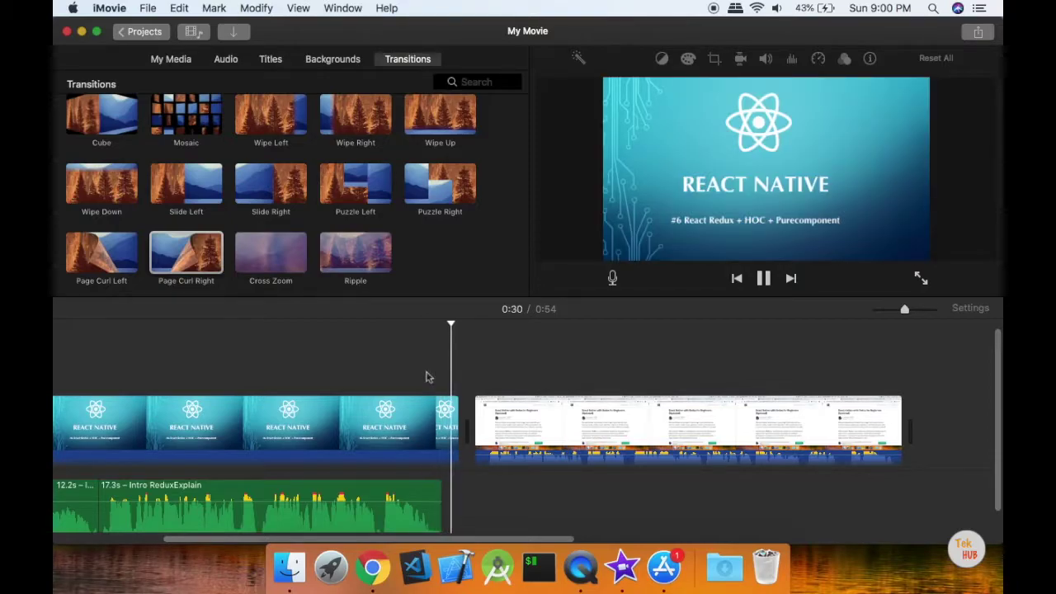
key("space")
left_click(392, 368)
key("space")
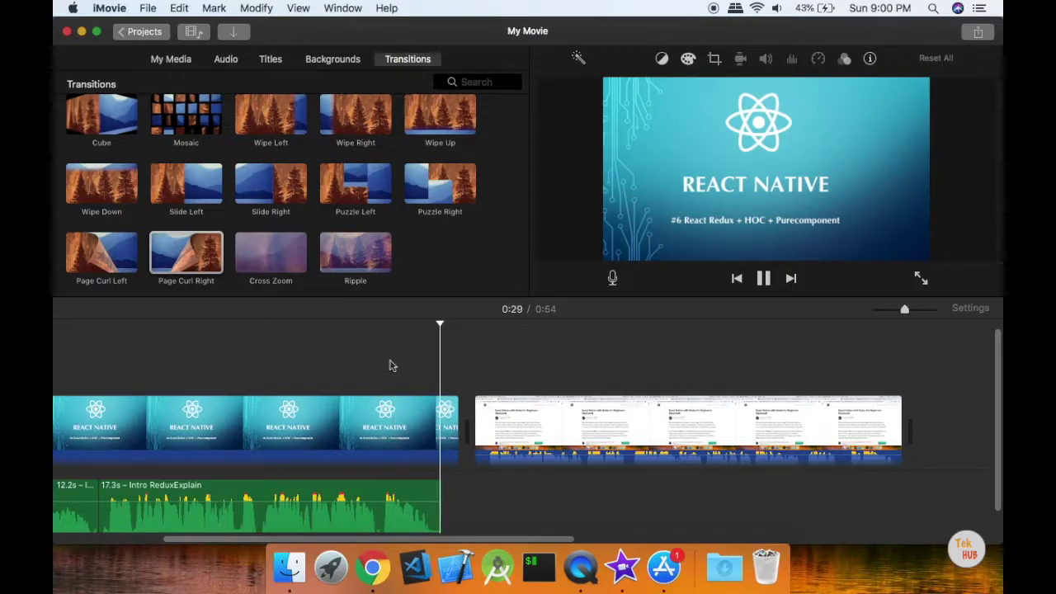
key("space")
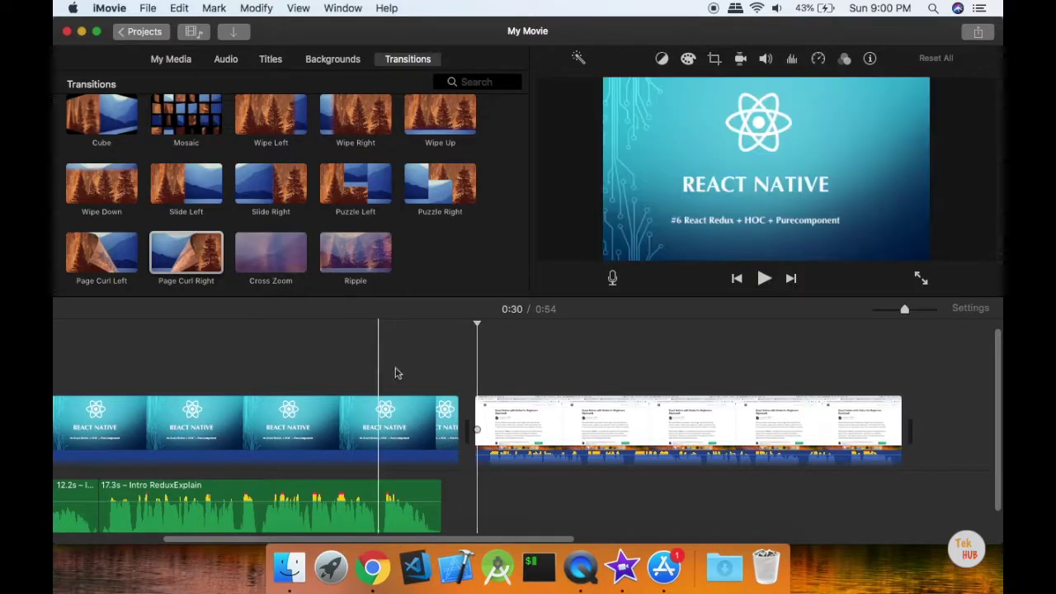
left_click(451, 388)
- Add Page Curl Right between title and recording, adjust the title's end, then show My Media
left_click_drag(207, 270, 446, 430)
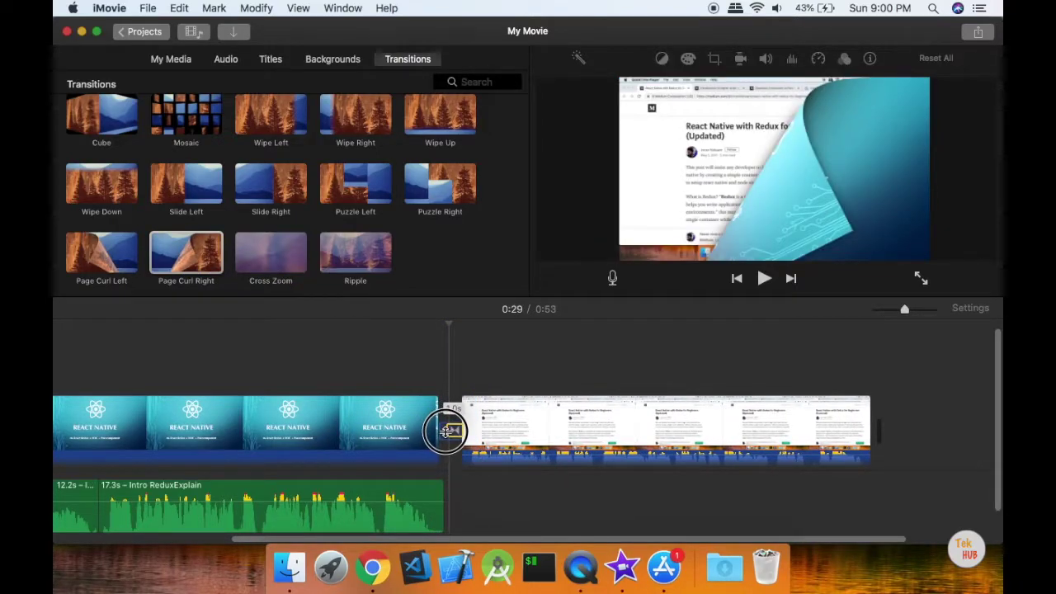
left_click(405, 403)
key("space")
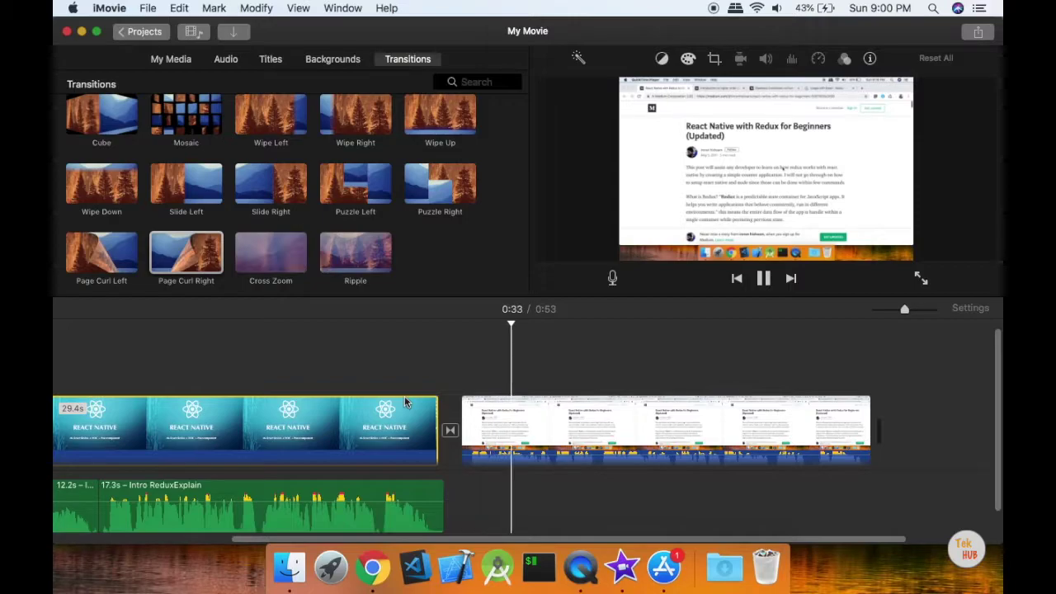
left_click_drag(438, 421, 440, 421)
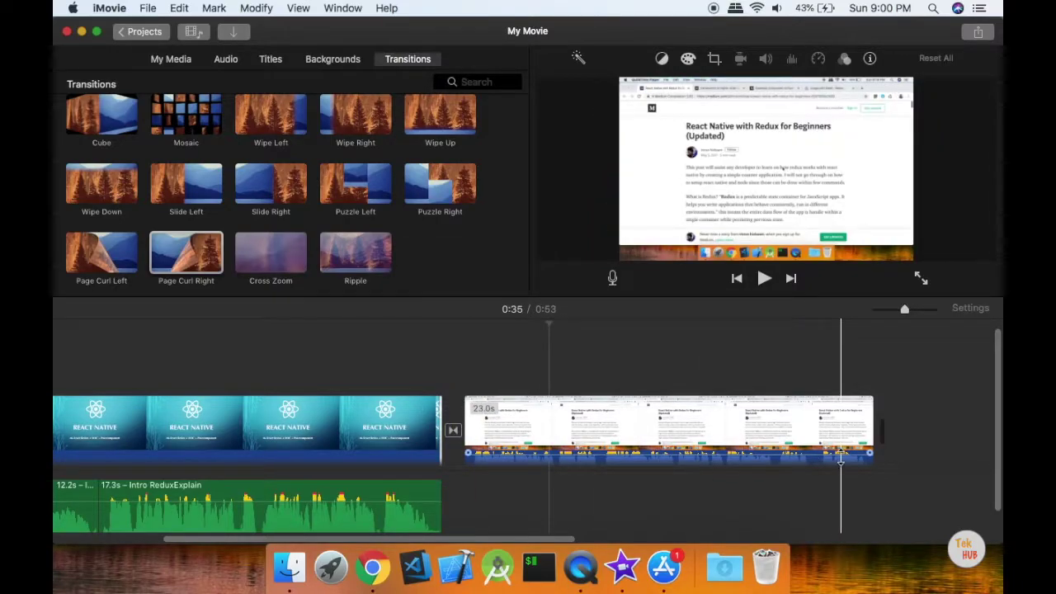
left_click(853, 461)
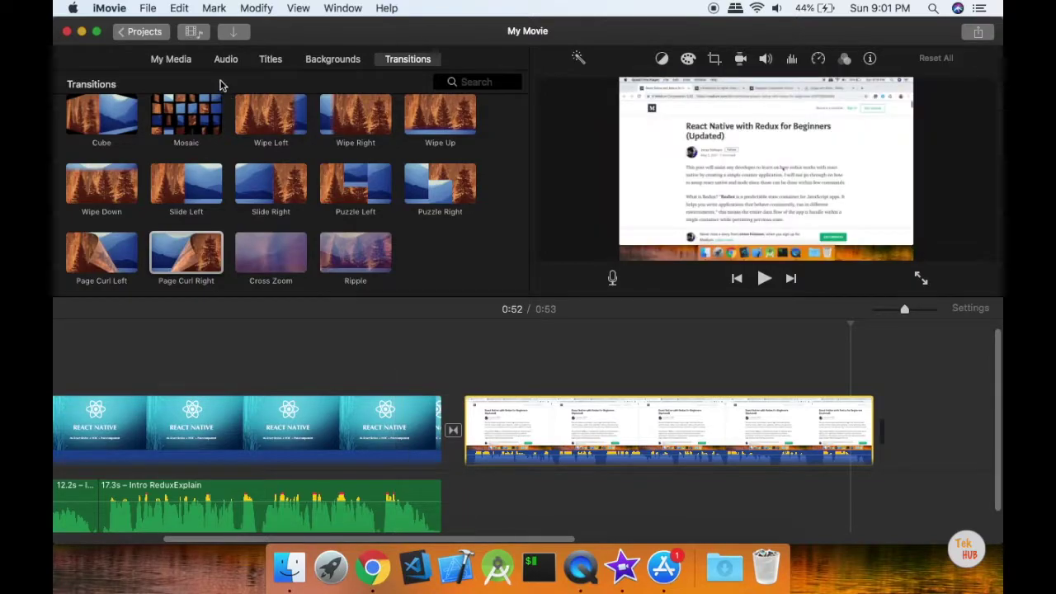
left_click(170, 60)
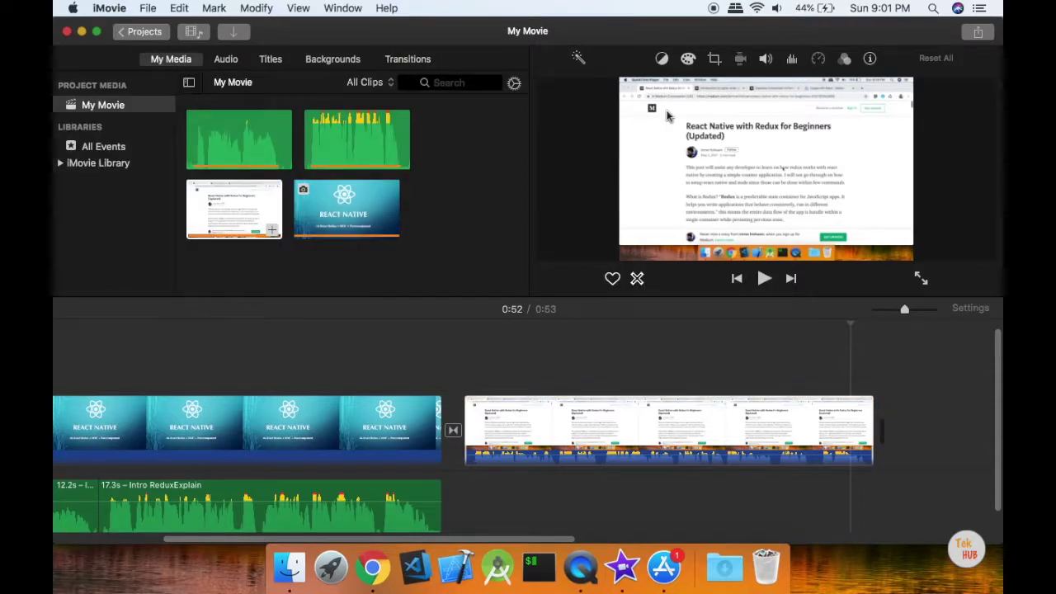
- Show the Titles templates and select the screen recording clip
left_click(272, 60)
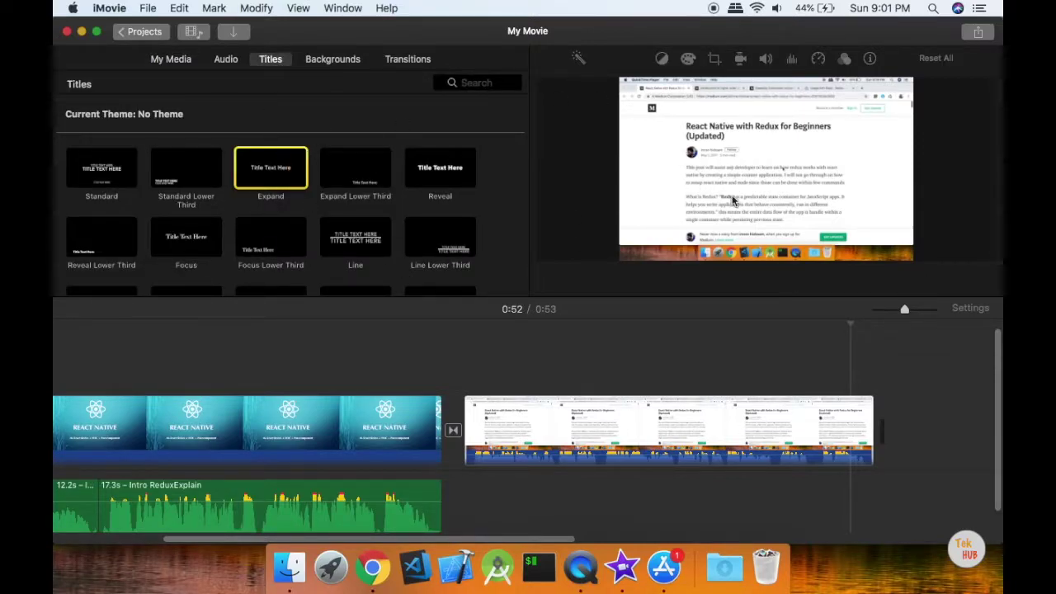
left_click(674, 425)
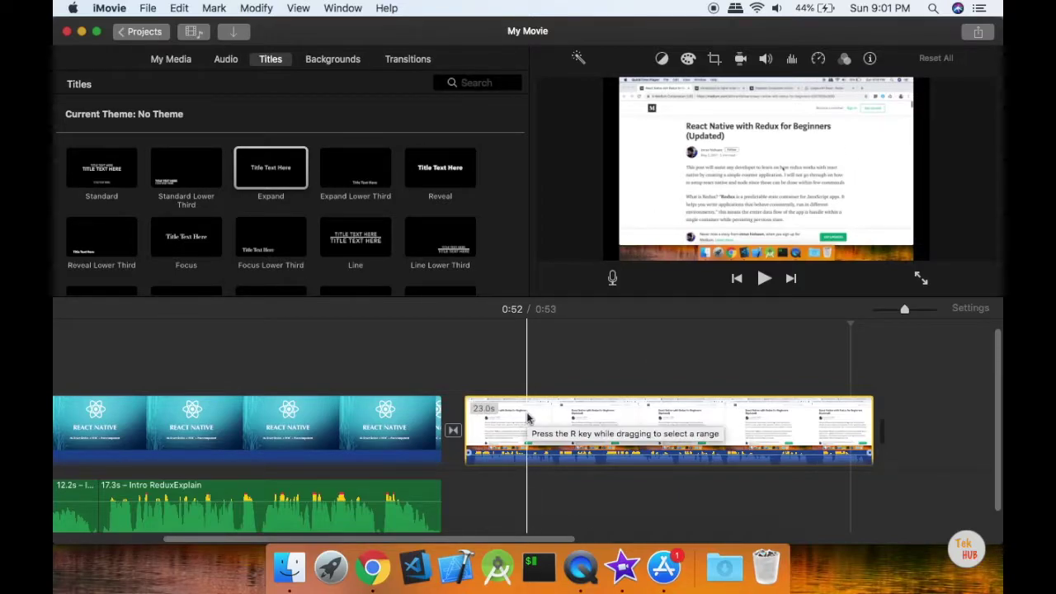
- Go to Tek Hub > Logo in Finder and drag Logo.png onto the timeline above the video
left_click(289, 567)
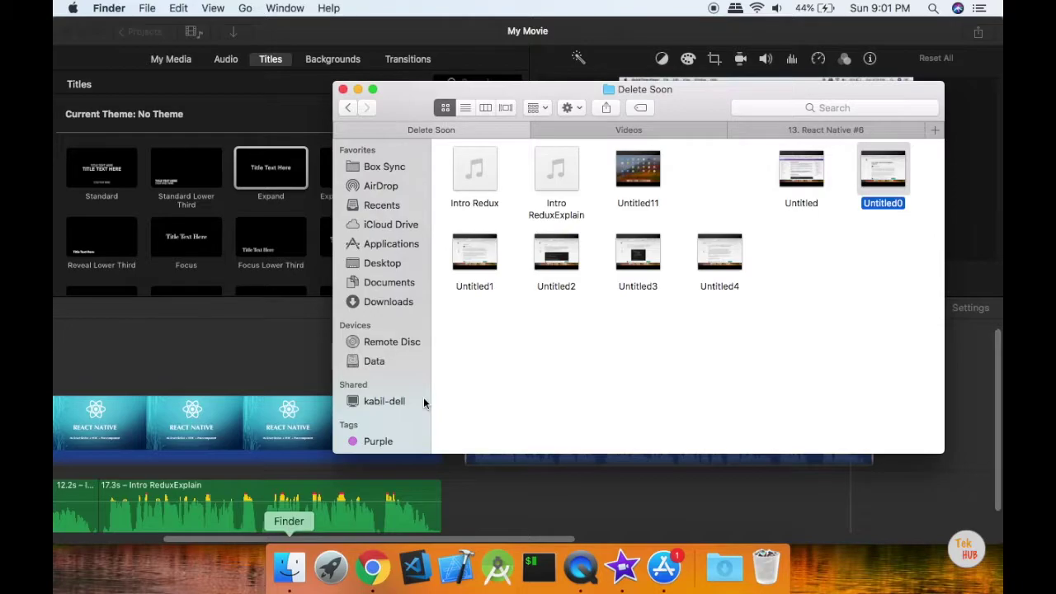
left_click(694, 132)
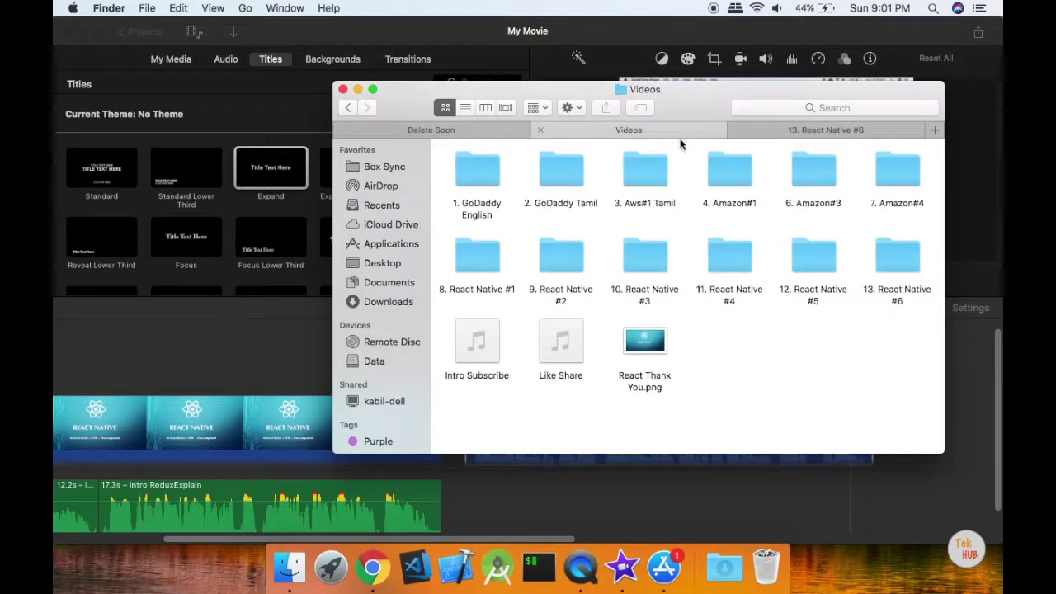
left_click(349, 109)
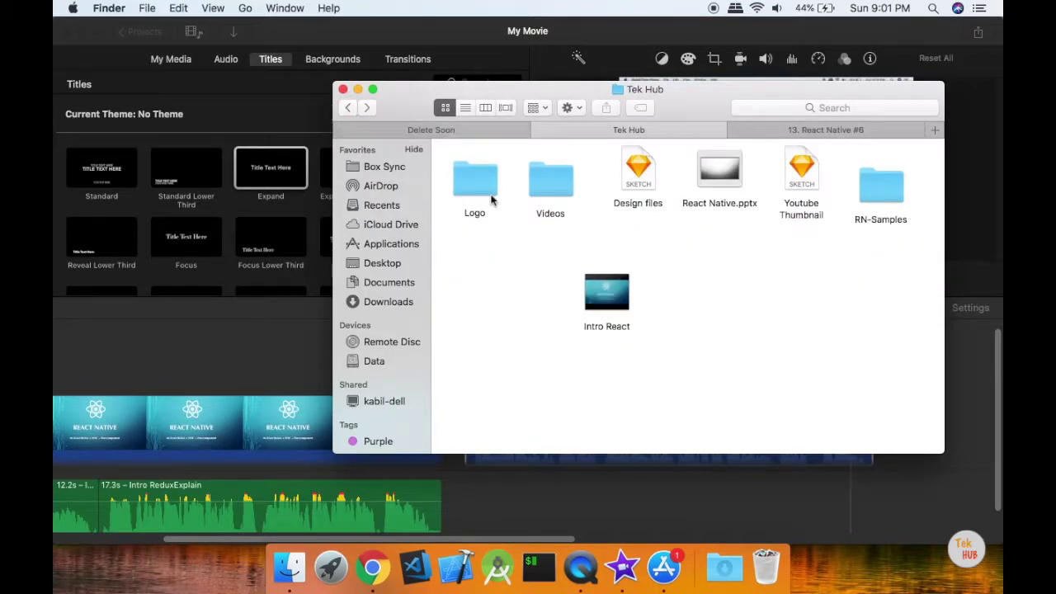
double_click(479, 173)
left_click_drag(556, 183, 85, 367)
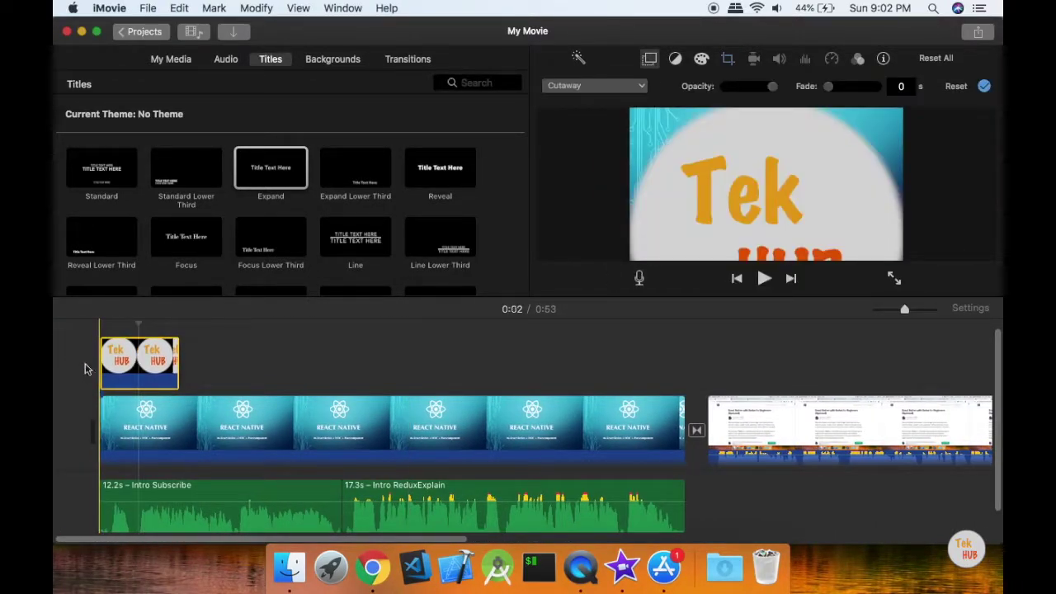
- Set the Logo.png overlay's crop to Fit and open the video overlay mode list
left_click(148, 375)
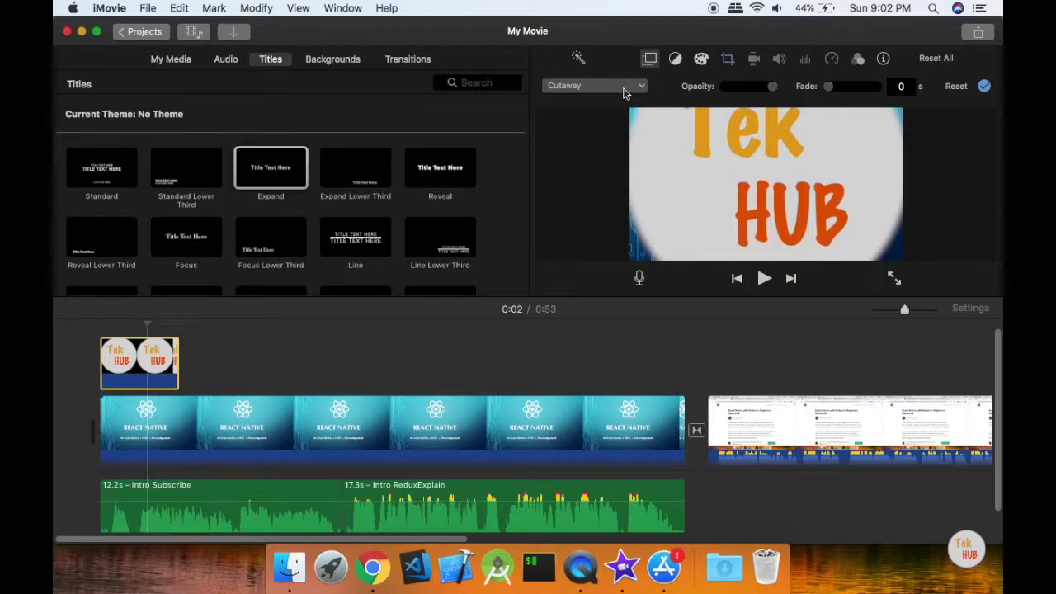
left_click(729, 61)
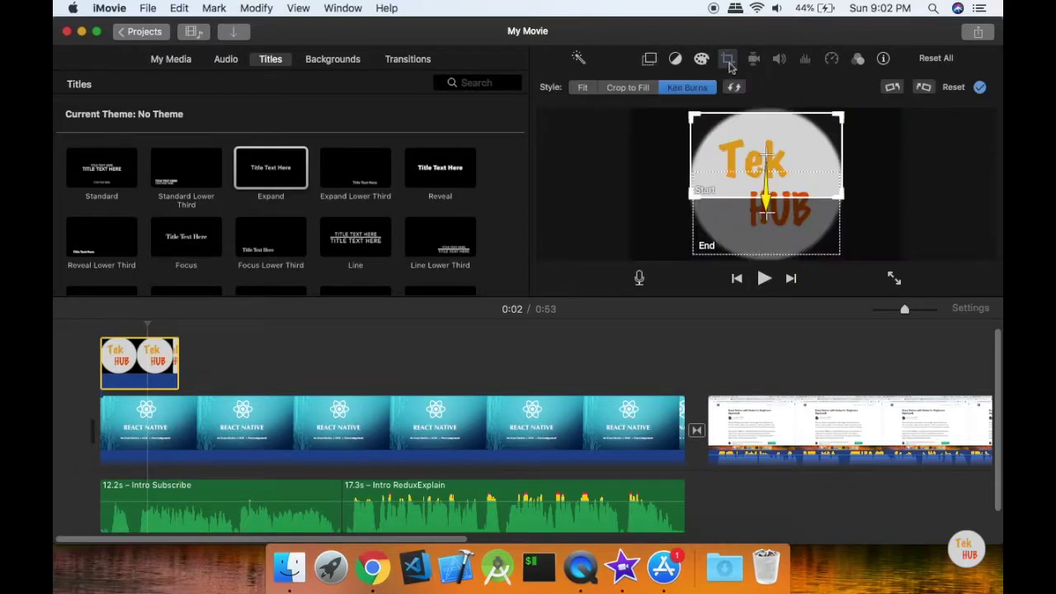
left_click(584, 90)
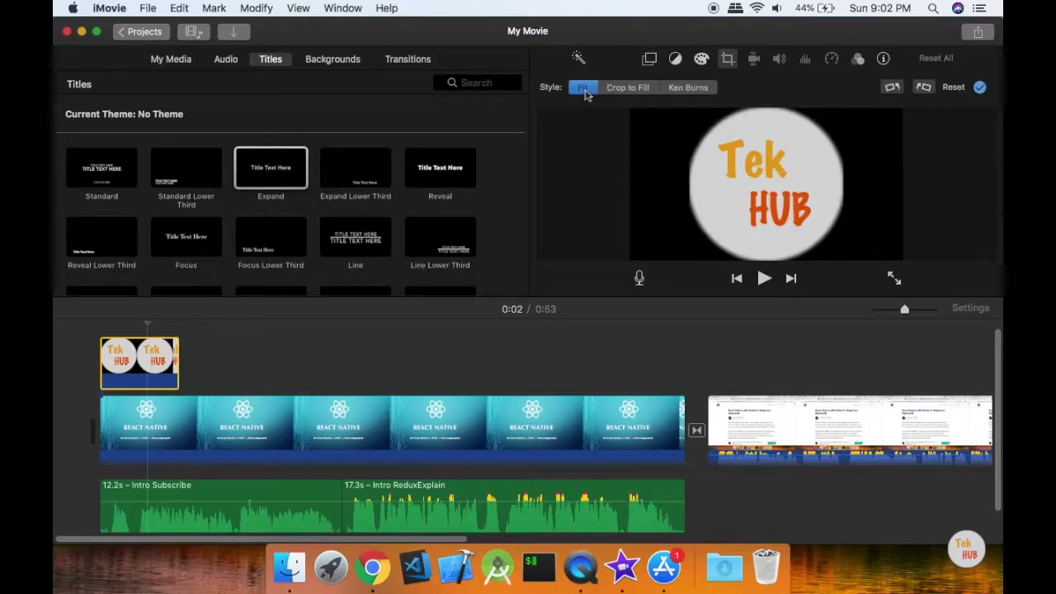
left_click(650, 59)
left_click(625, 87)
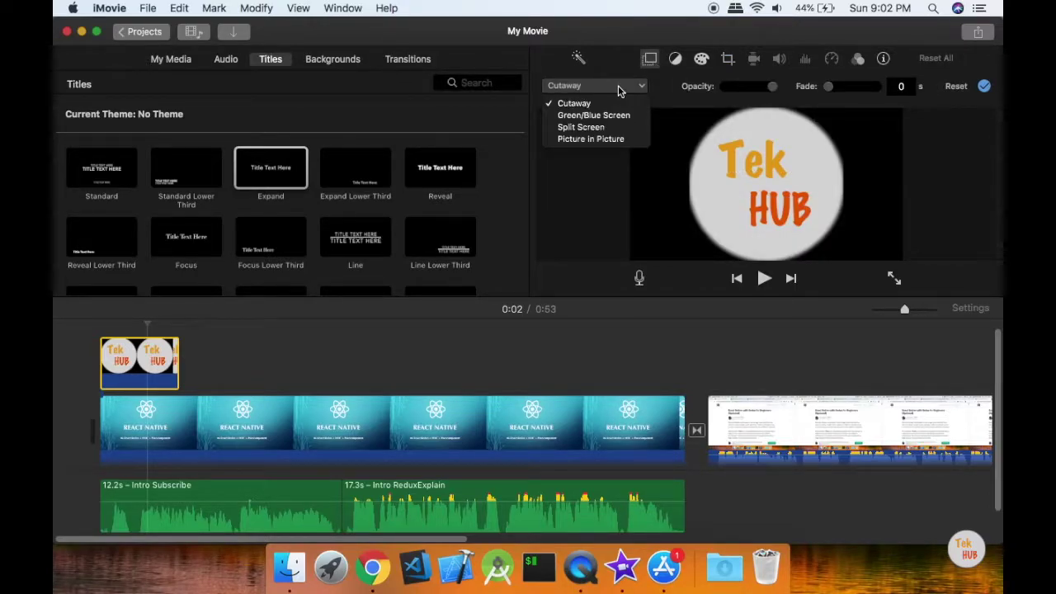
- Make the logo Picture in Picture in the lower right and extend it to 53.5s
left_click(601, 140)
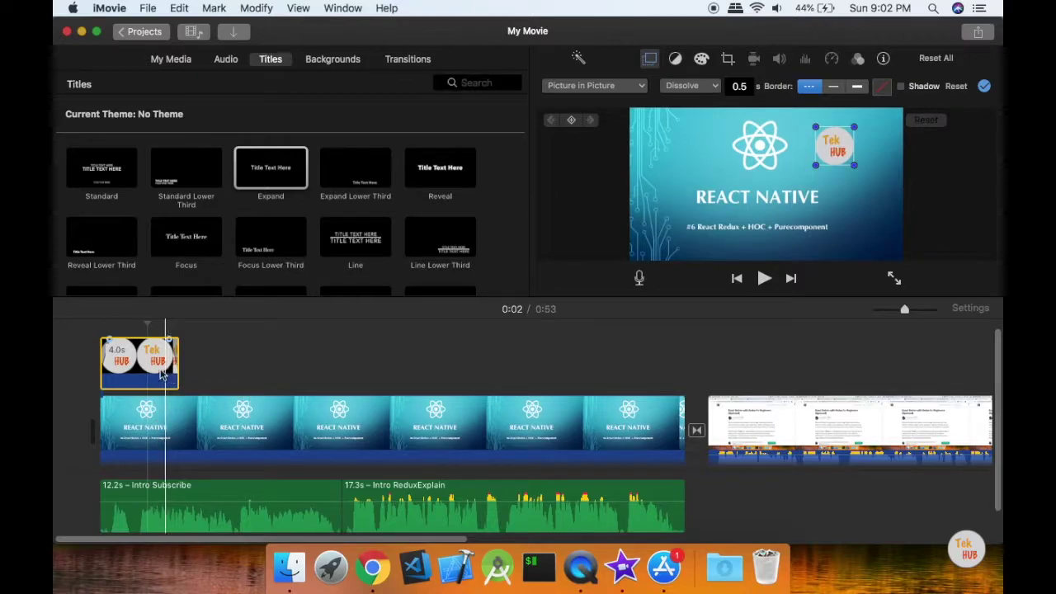
left_click_drag(832, 151, 855, 239)
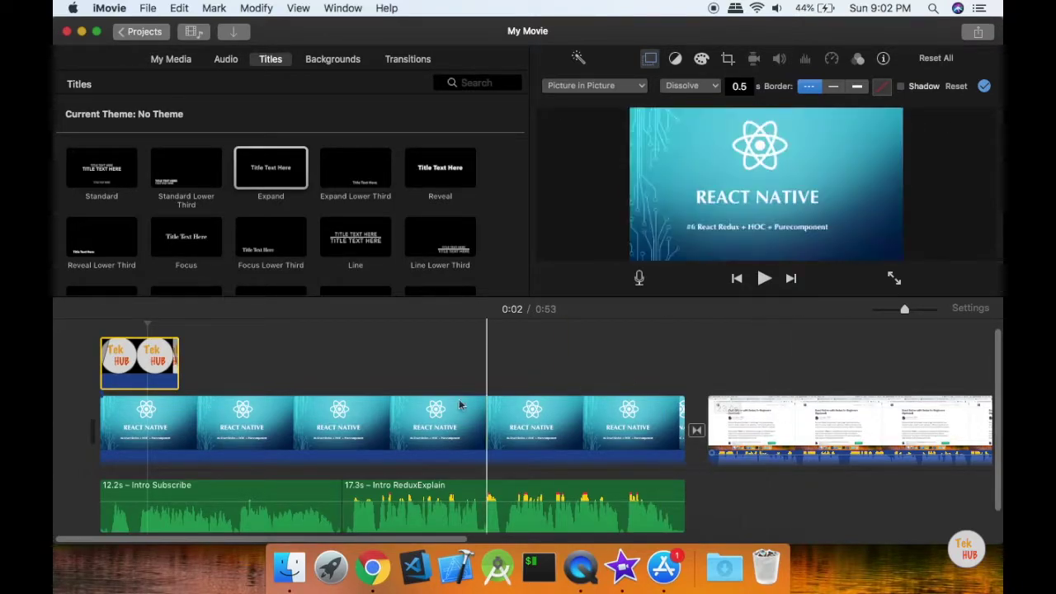
left_click_drag(178, 360, 576, 370)
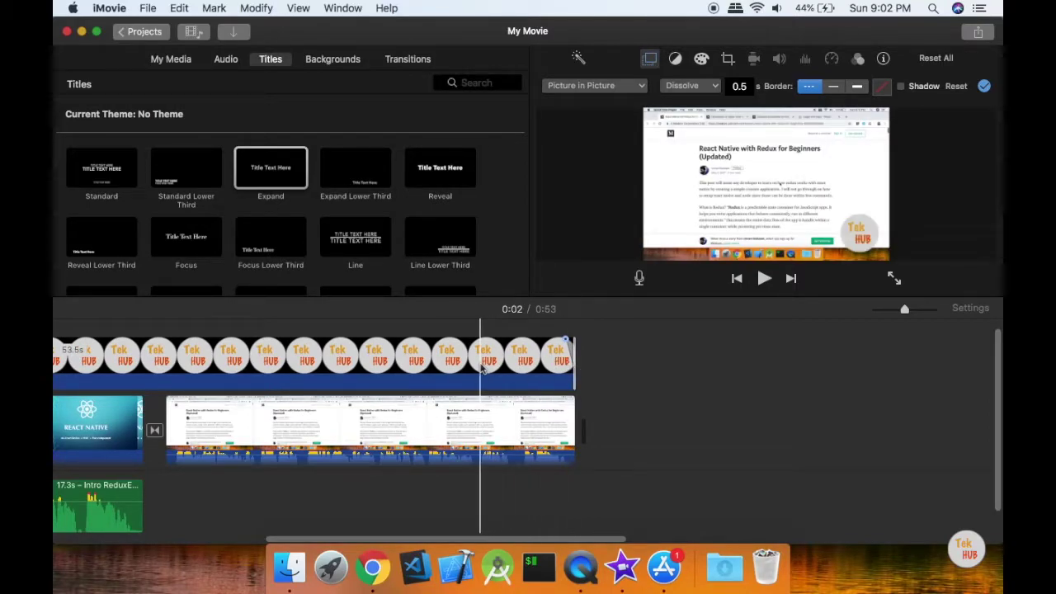
- Shrink the Tek Hub logo into the lower-right corner, then preview full screen from 0:26
scroll(413, 363, "left", 10)
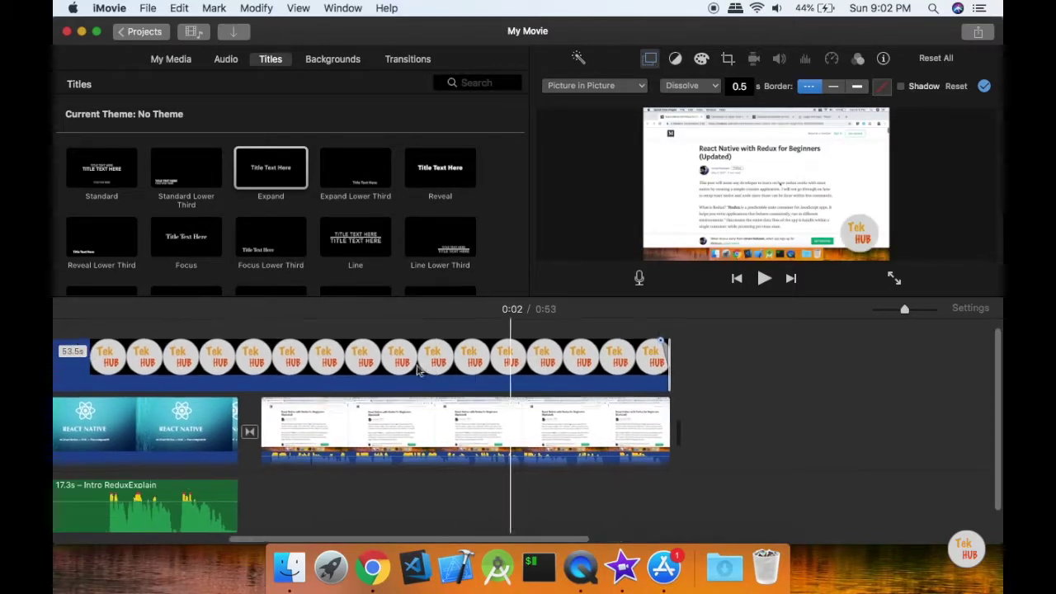
left_click(221, 345)
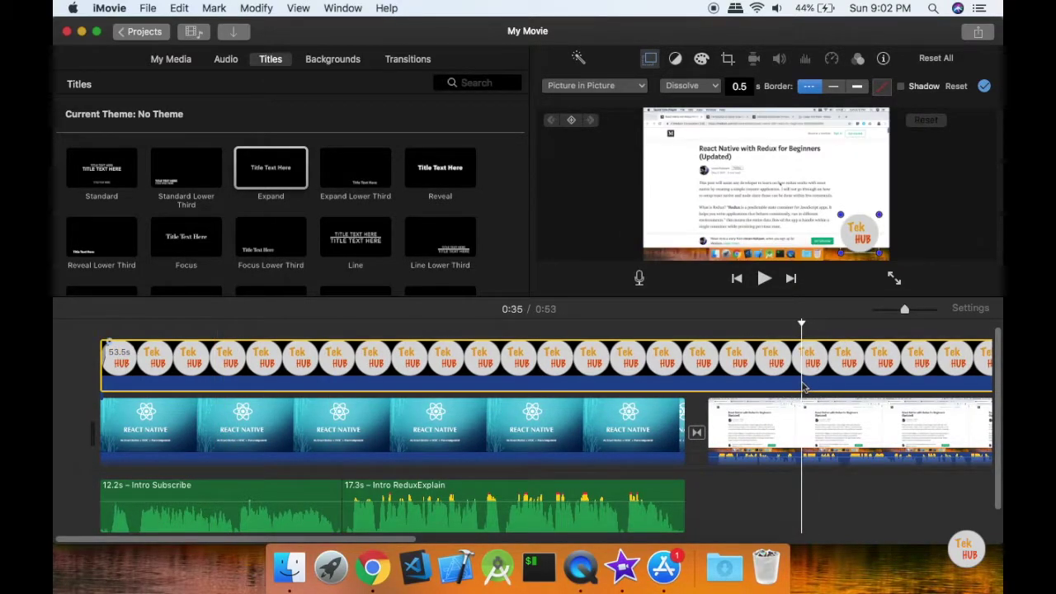
left_click_drag(840, 215, 878, 246)
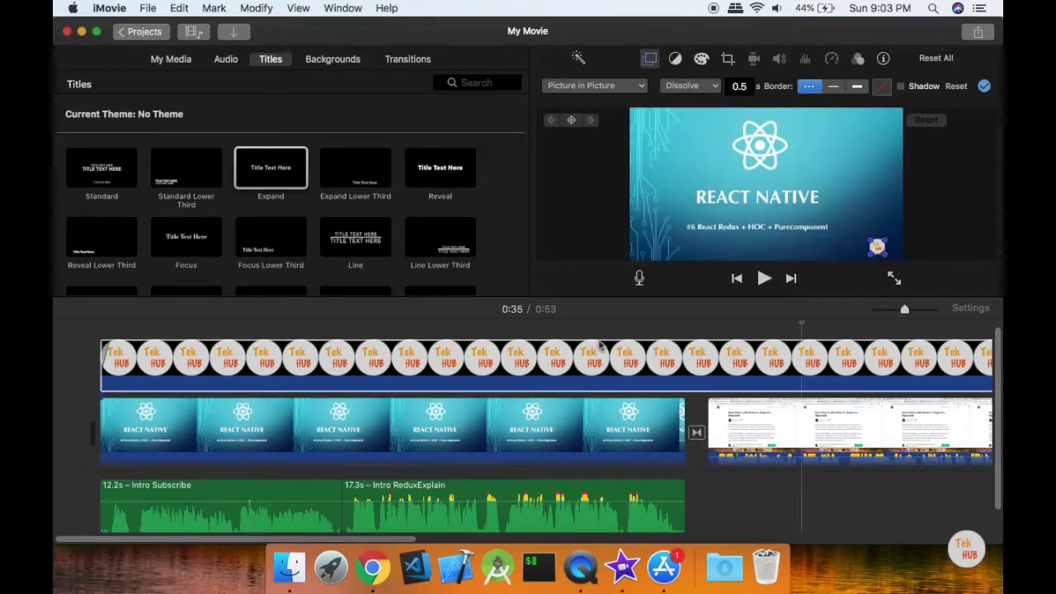
left_click(636, 346)
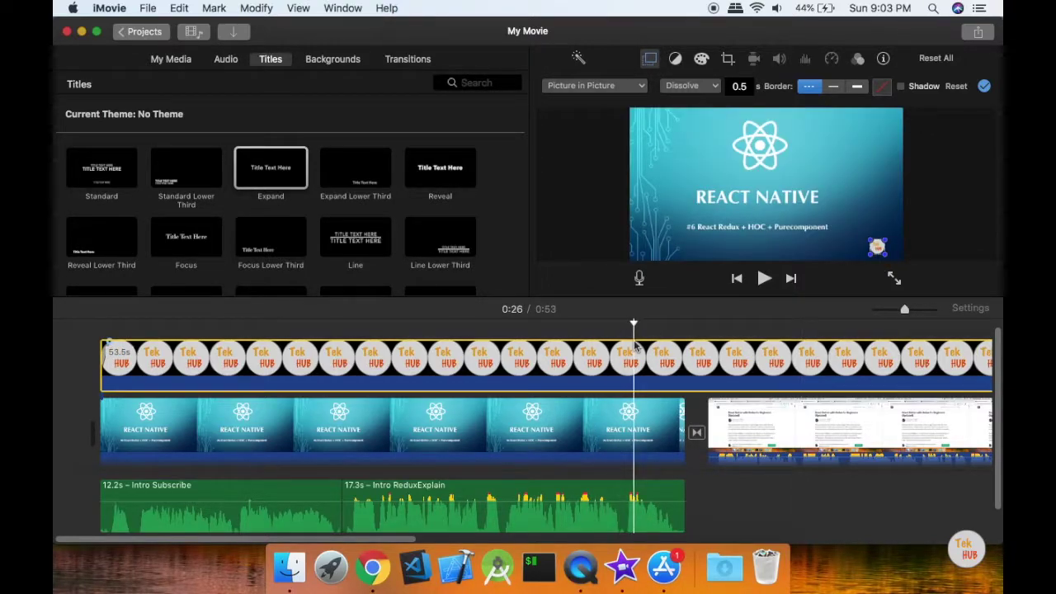
left_click(892, 280)
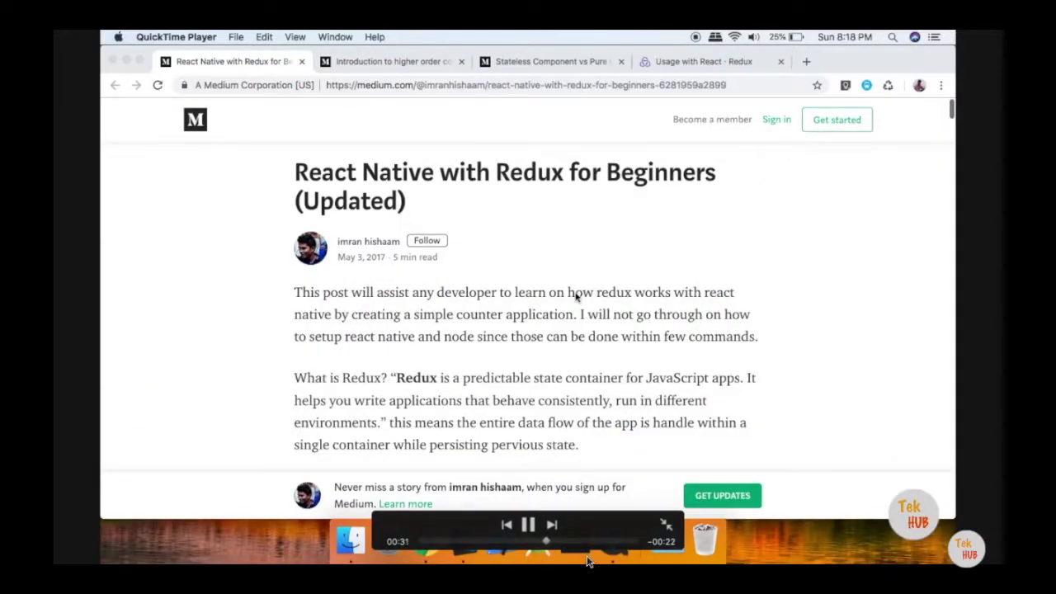
- Skip full-screen playback to the 0:53 end and exit back to the editor
left_click(632, 542)
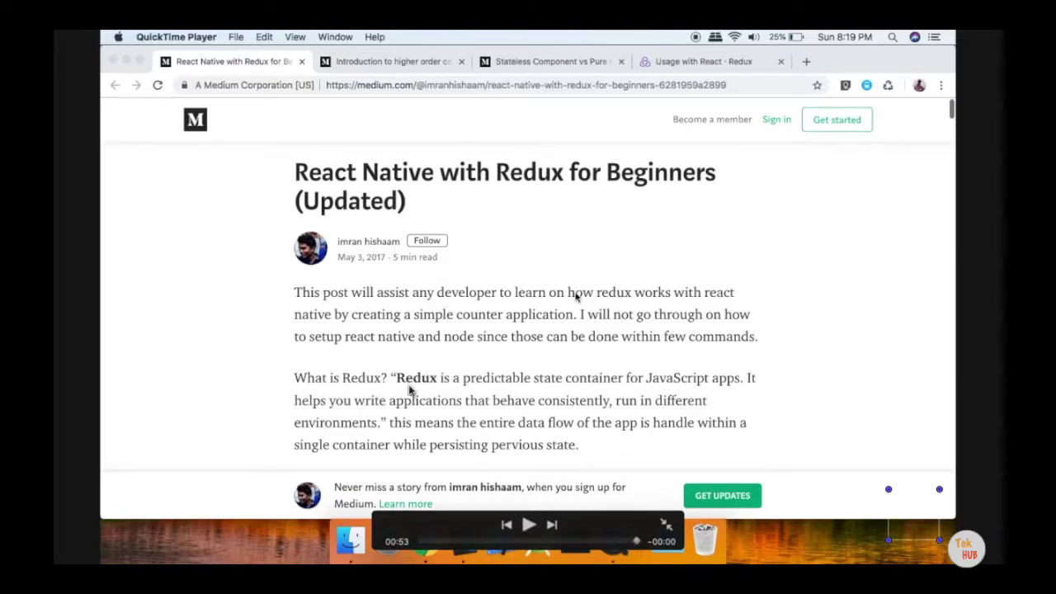
left_click(667, 524)
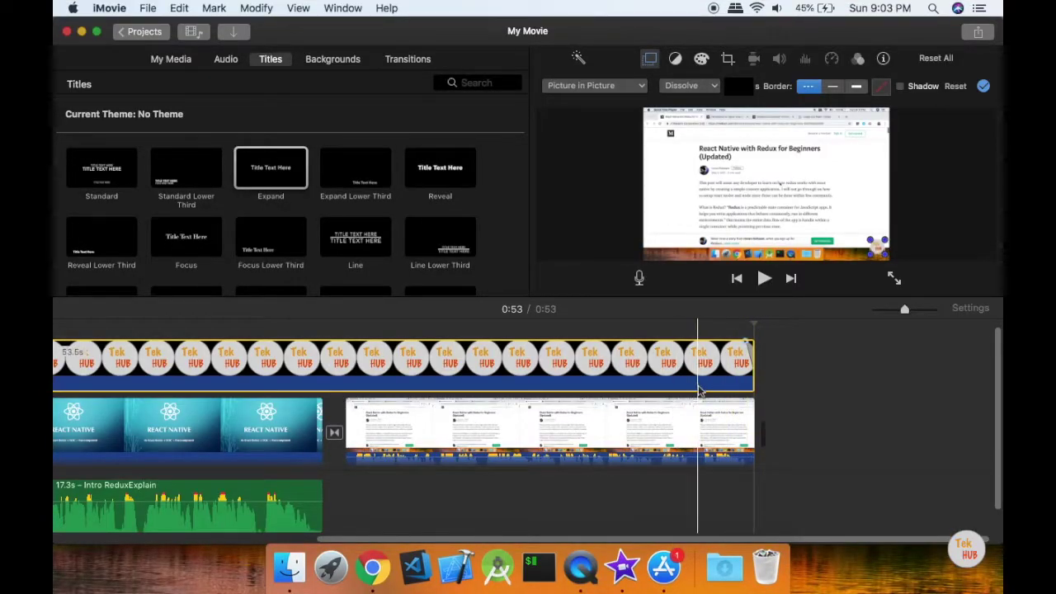
- Drag the Tek Hub logo clip's right edge to end with the screen recording at 53.5s
left_click(726, 377)
left_click_drag(726, 377, 692, 368)
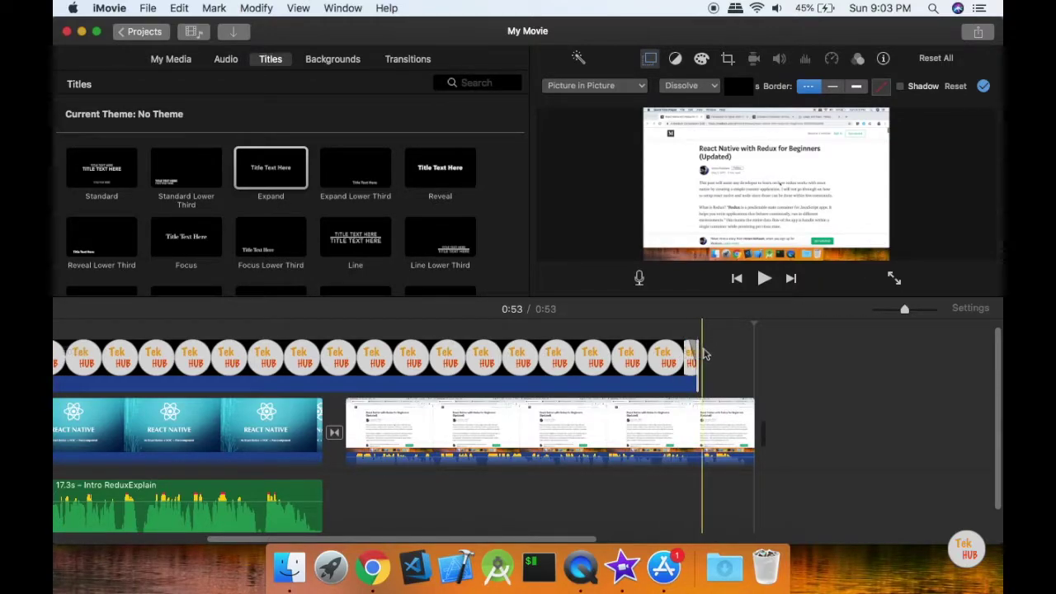
left_click_drag(698, 357, 752, 358)
scroll(570, 400, "left", 5)
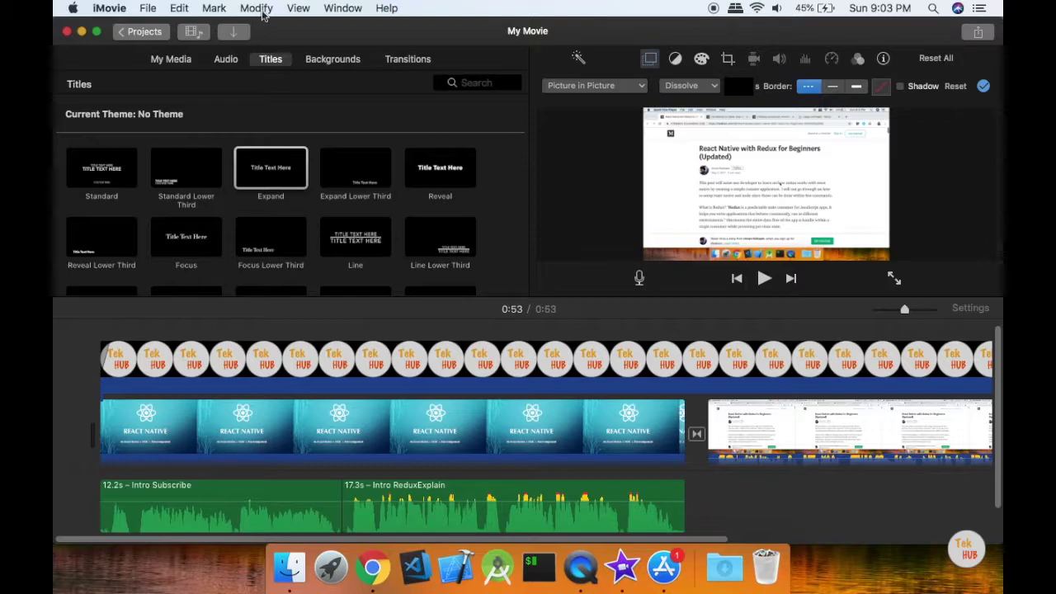
- From the Share popover, choose File to export My Movie
left_click(148, 9)
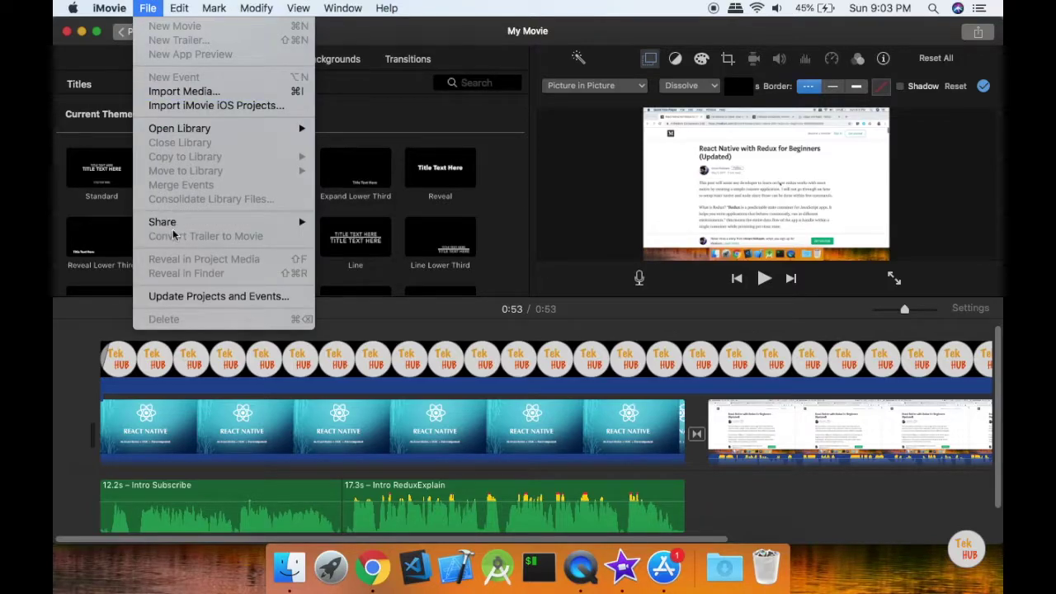
left_click(984, 35)
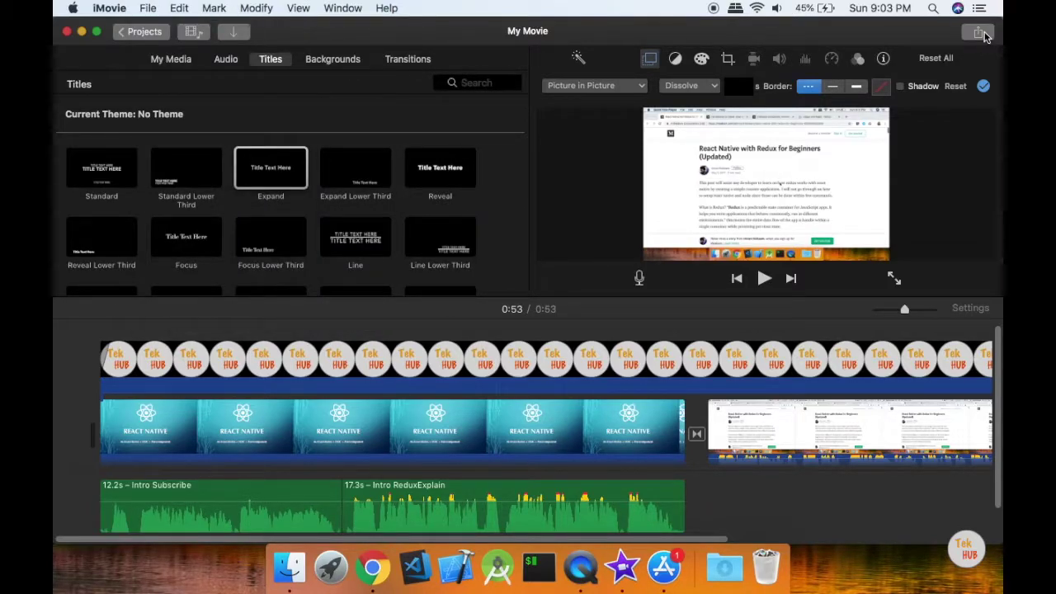
left_click(978, 35)
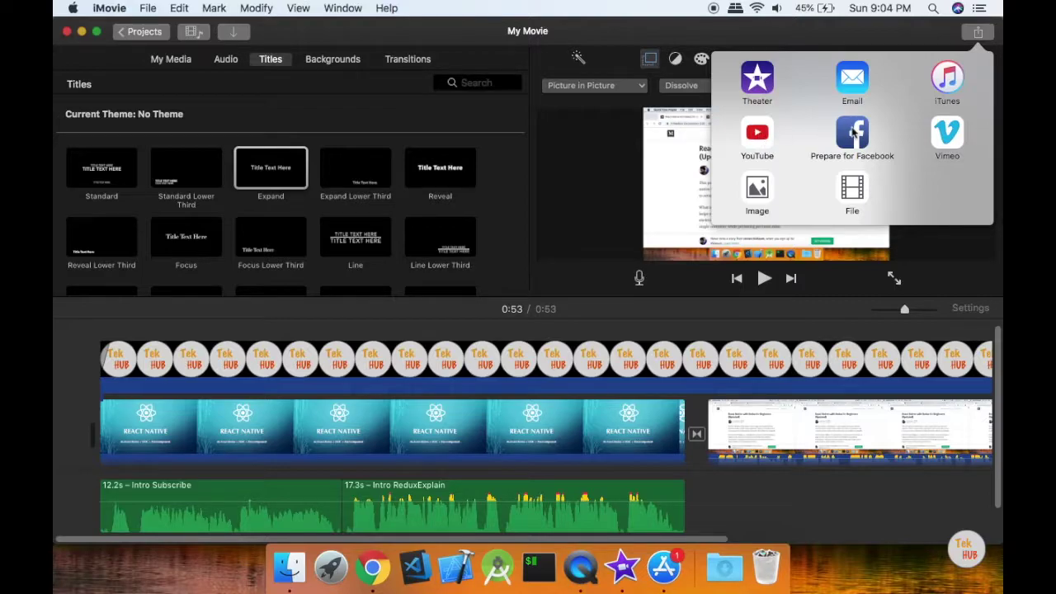
left_click(848, 196)
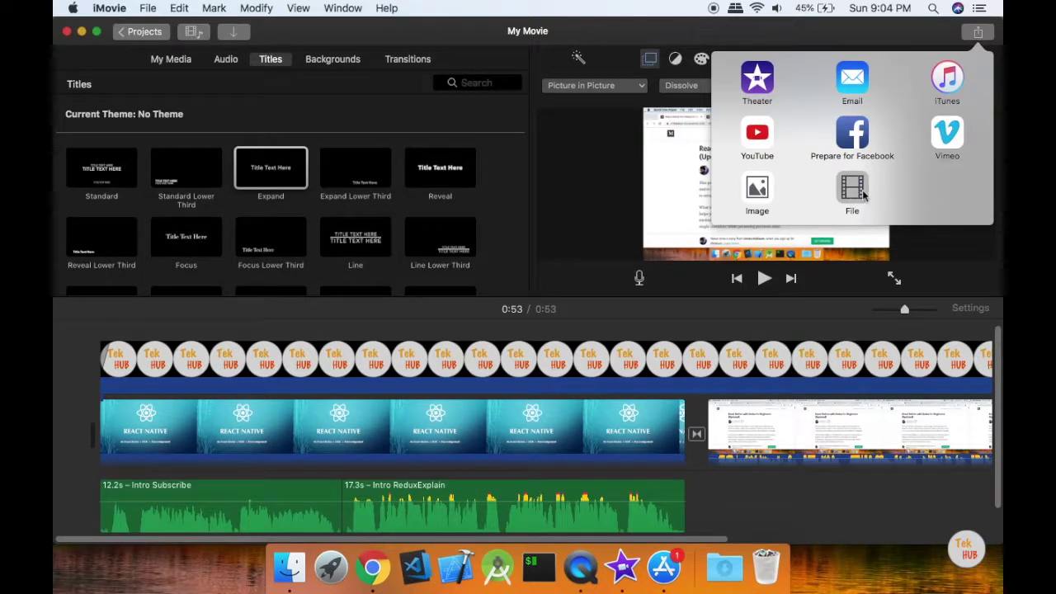
left_click(858, 191)
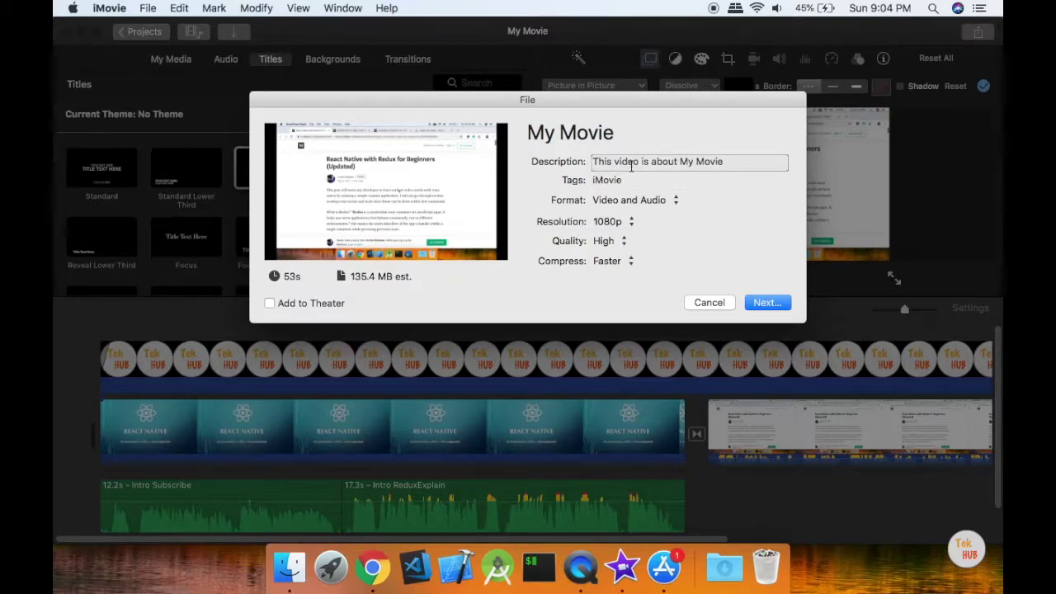
- Keep Video and Audio, 1080p, High quality and Faster compression, then continue with Next…
triple_click(582, 139)
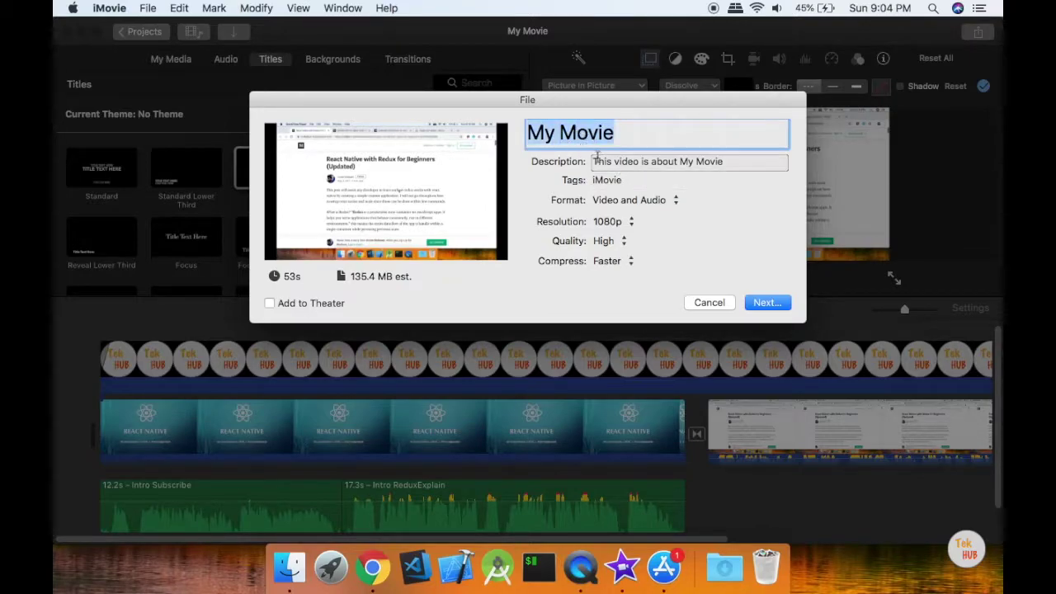
left_click(649, 204)
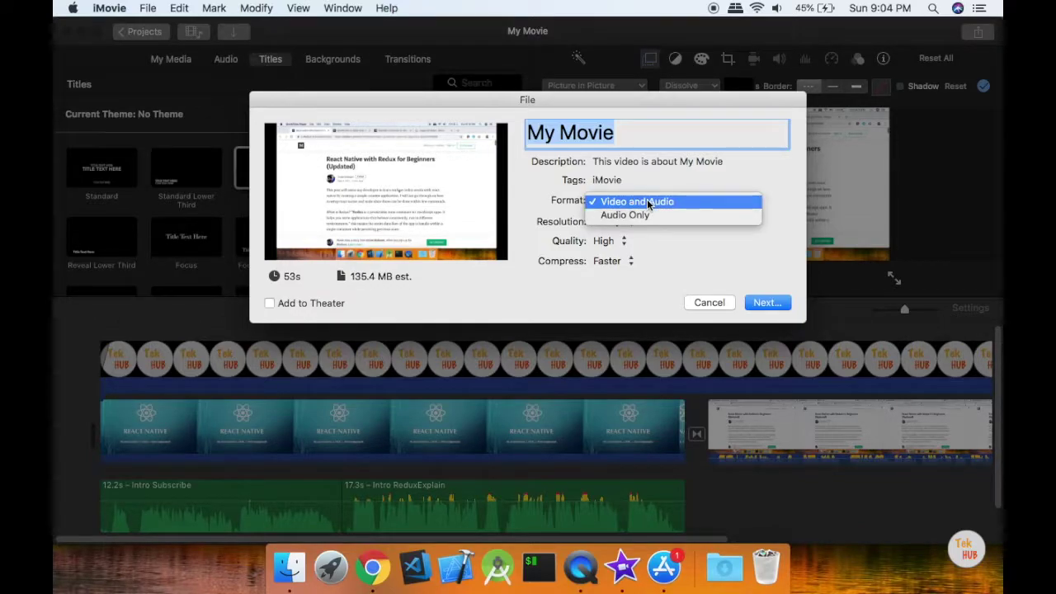
left_click(648, 204)
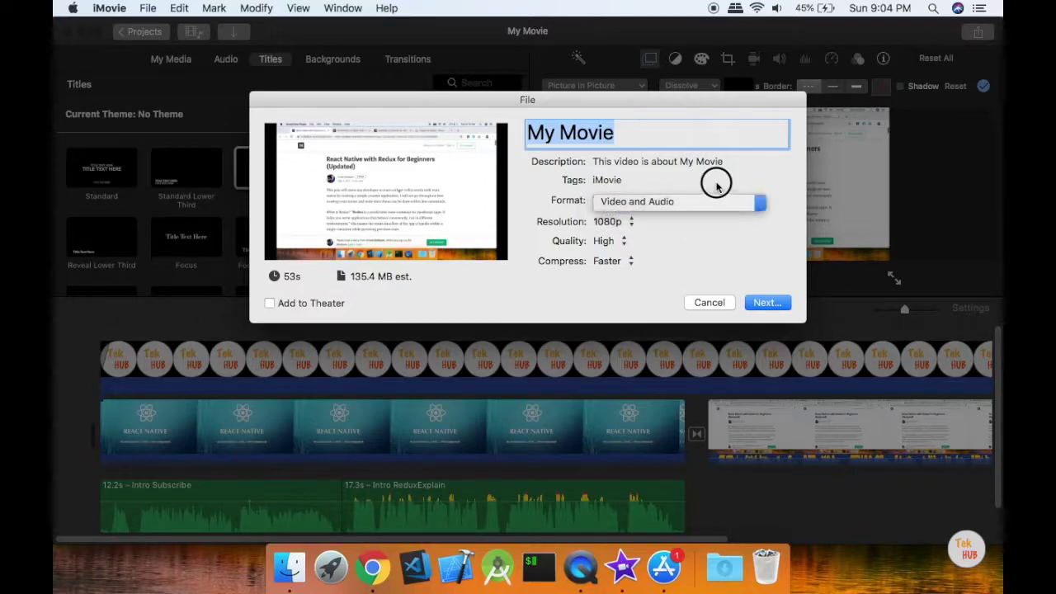
left_click(627, 221)
left_click(635, 228)
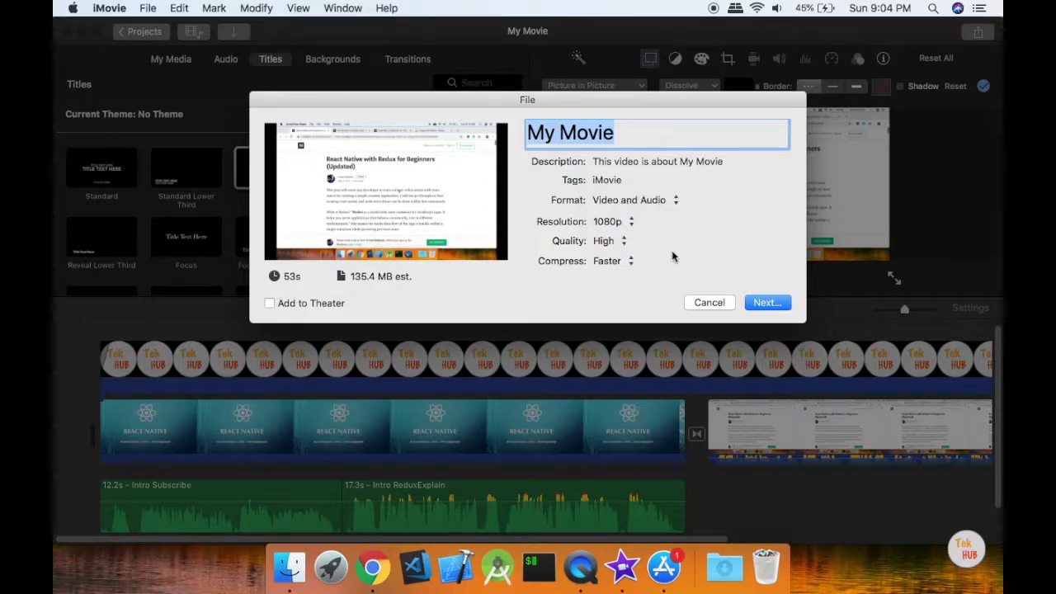
left_click(618, 241)
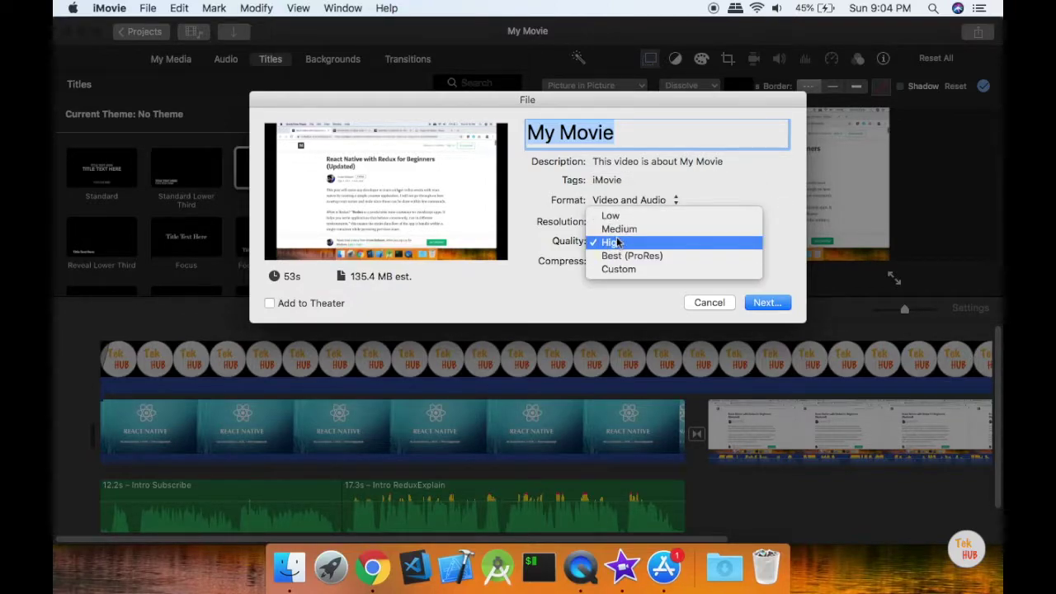
left_click(542, 278)
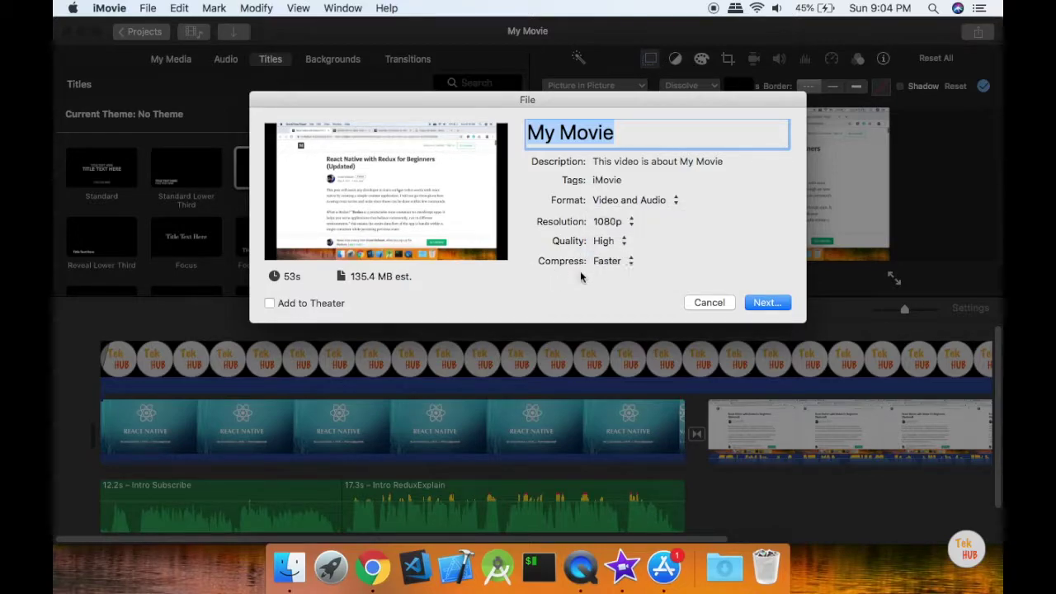
left_click(620, 264)
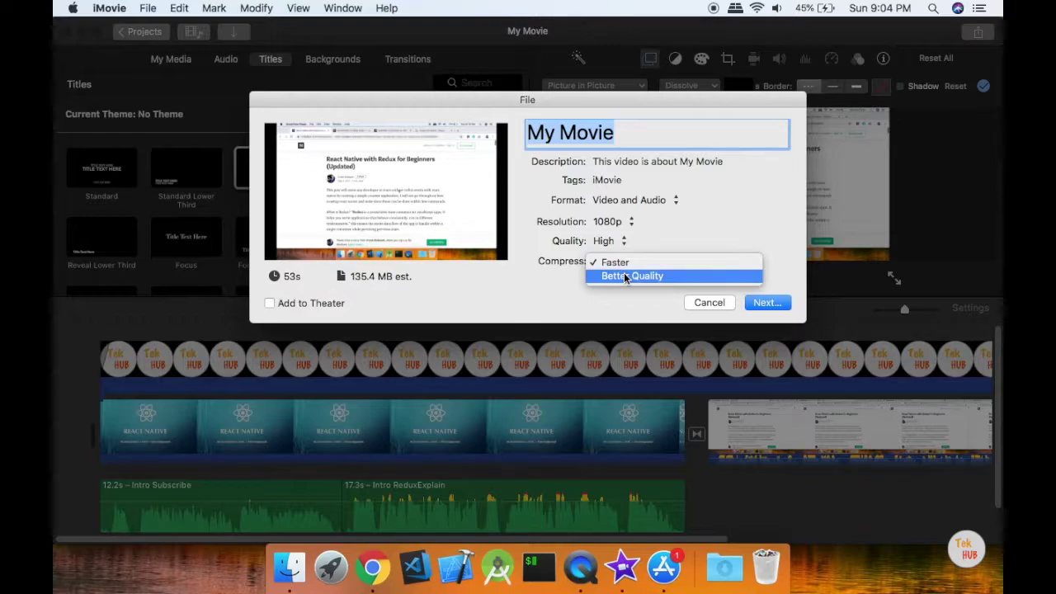
left_click(546, 293)
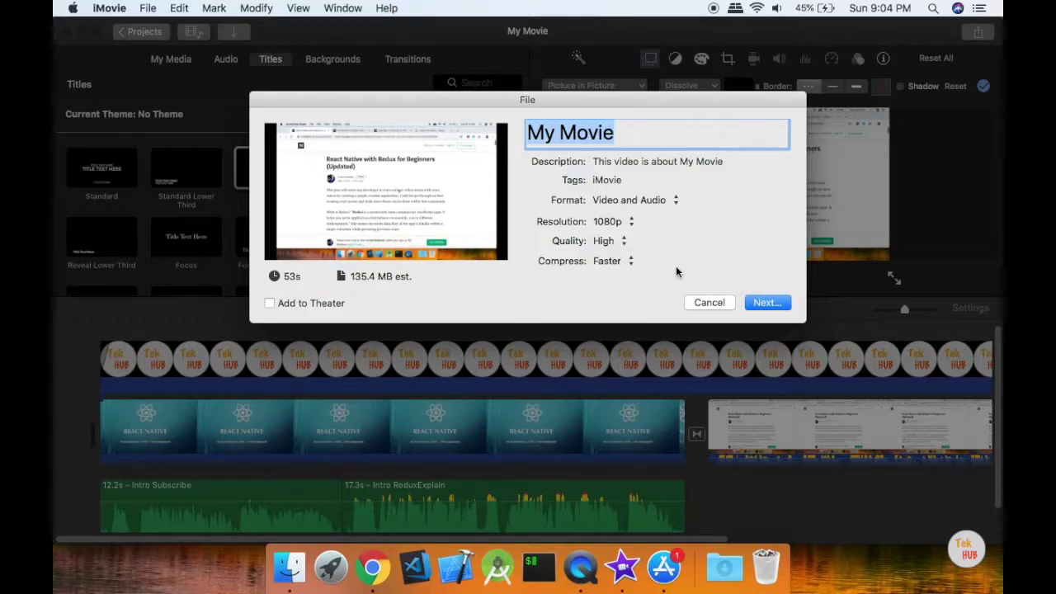
left_click(768, 303)
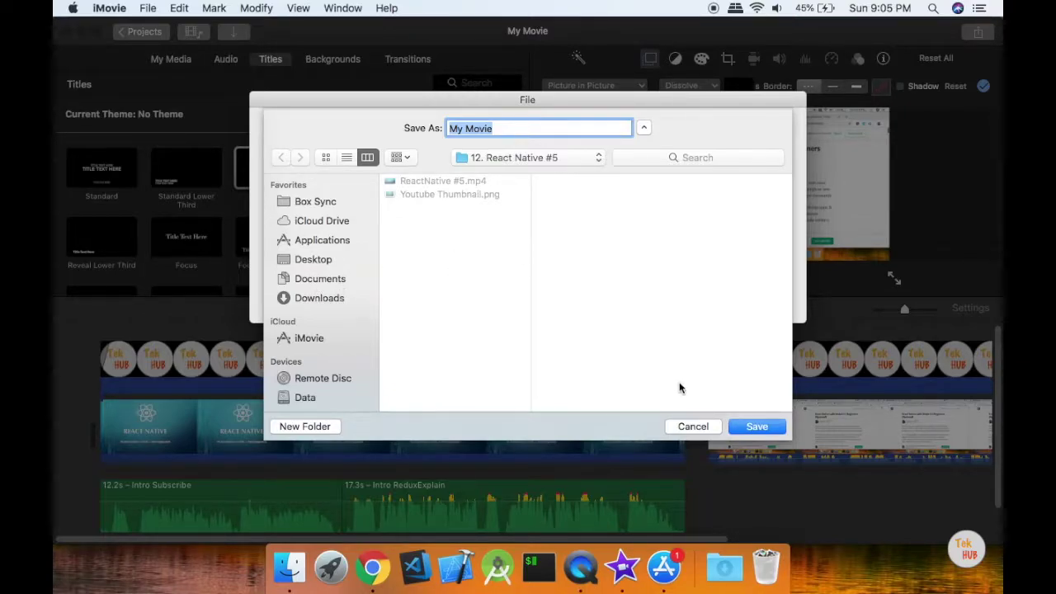
- Save My Movie.mp4 into 12. React Native #5 and show the export progress
left_click(756, 427)
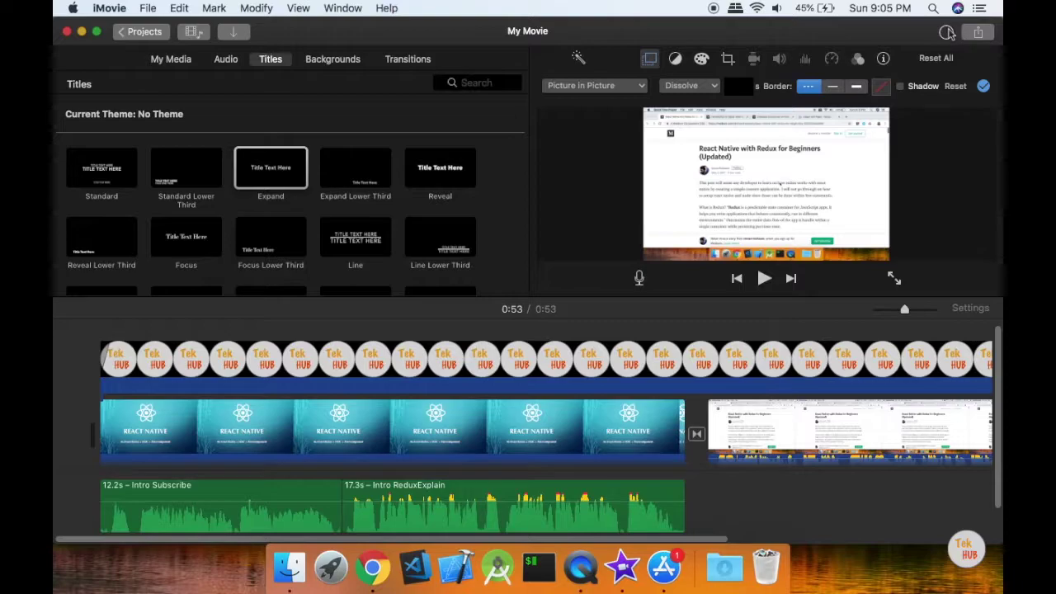
left_click(948, 33)
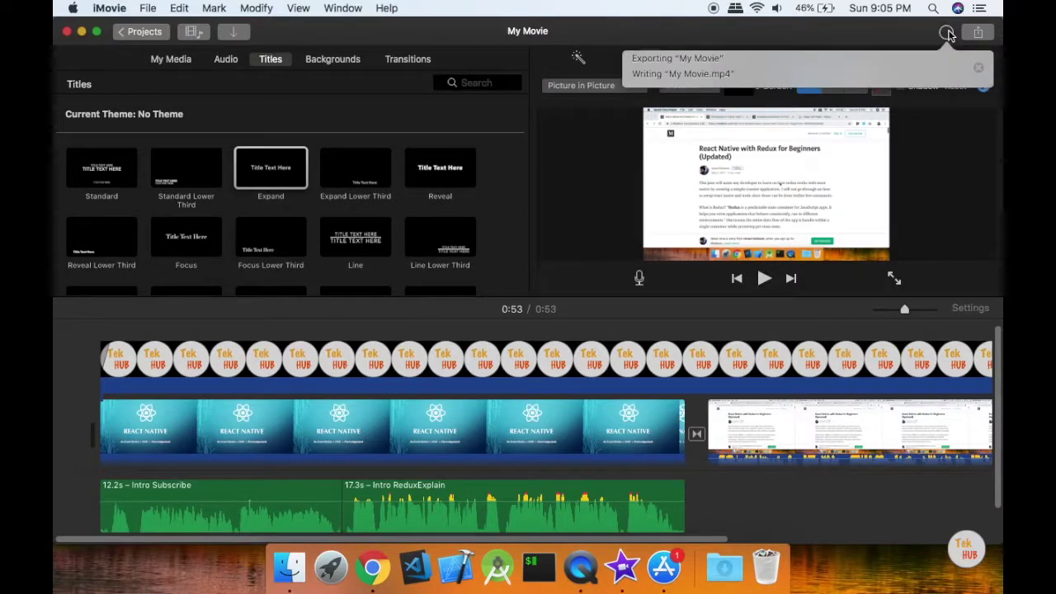